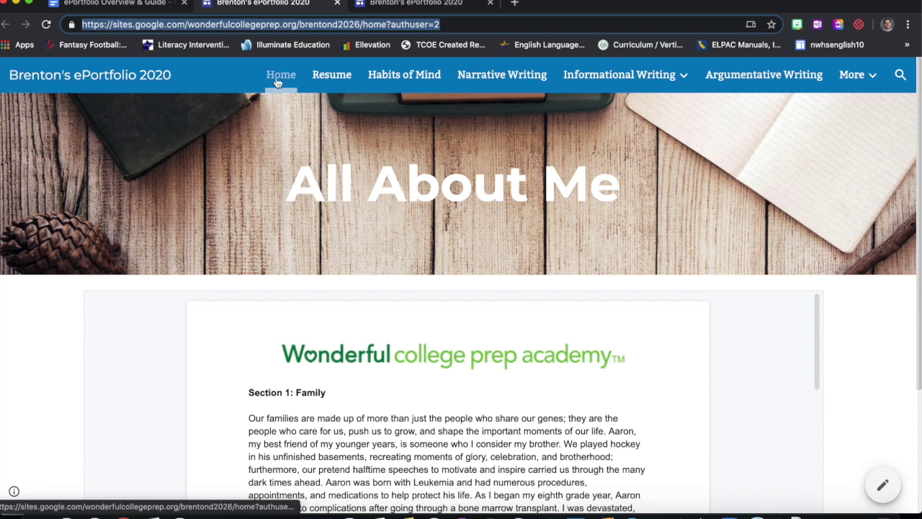
- Scroll through the embedded Home page essay, then open the Resume page
{"action": "scroll", "coordinate": [885, 308], "scroll_direction": "down", "scroll_amount": 5}
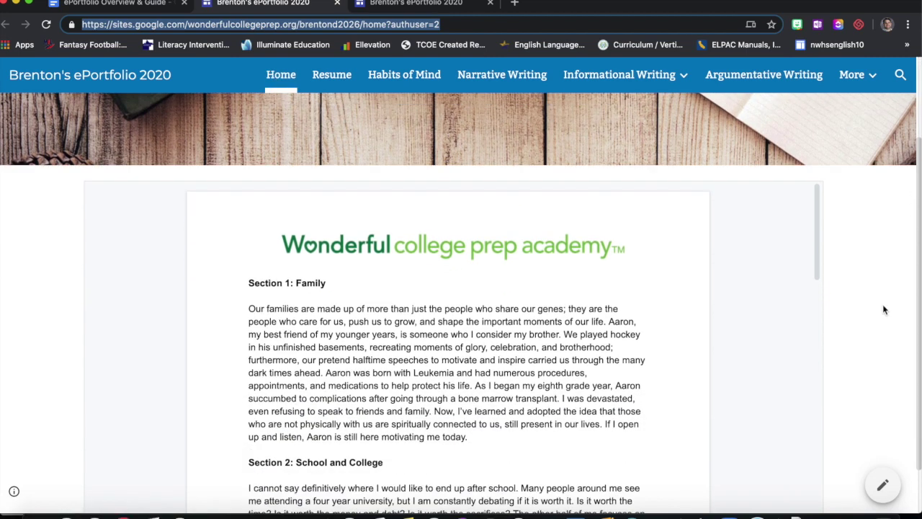
{"action": "scroll", "coordinate": [677, 381], "scroll_direction": "down", "scroll_amount": 10}
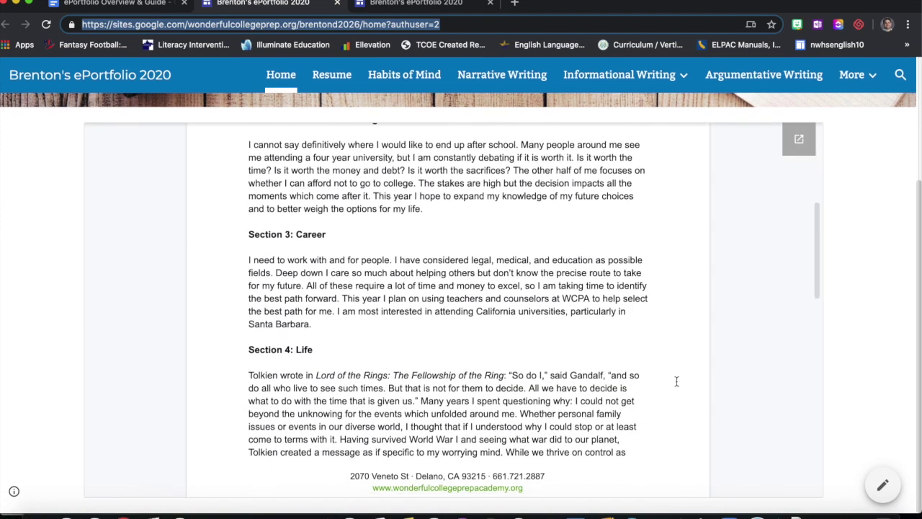
{"action": "scroll", "coordinate": [676, 381], "scroll_direction": "down", "scroll_amount": 2}
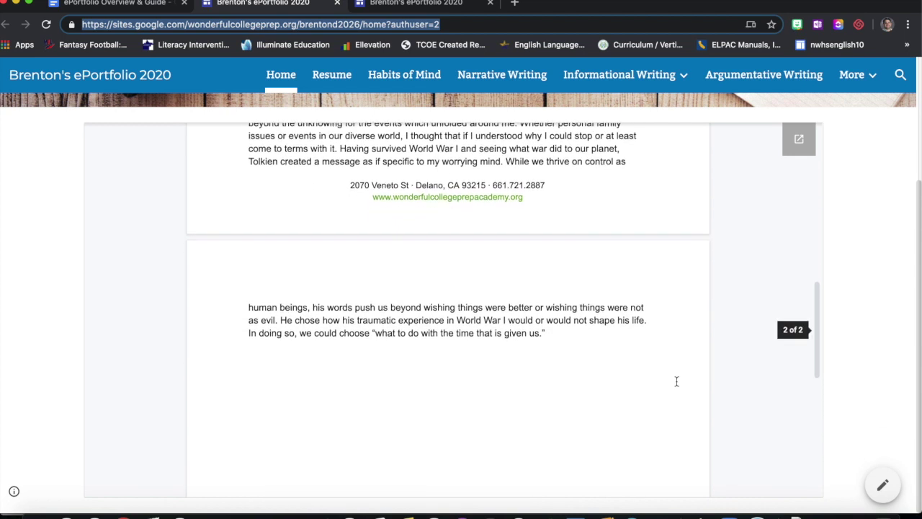
{"action": "scroll", "coordinate": [677, 381], "scroll_direction": "up", "scroll_amount": 12}
{"action": "scroll", "coordinate": [720, 374], "scroll_direction": "up", "scroll_amount": 1}
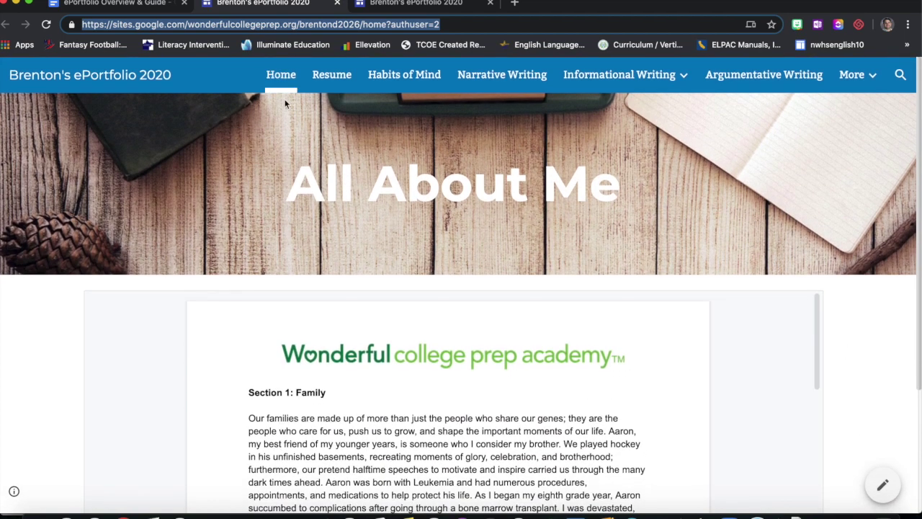
{"action": "left_click", "coordinate": [324, 78]}
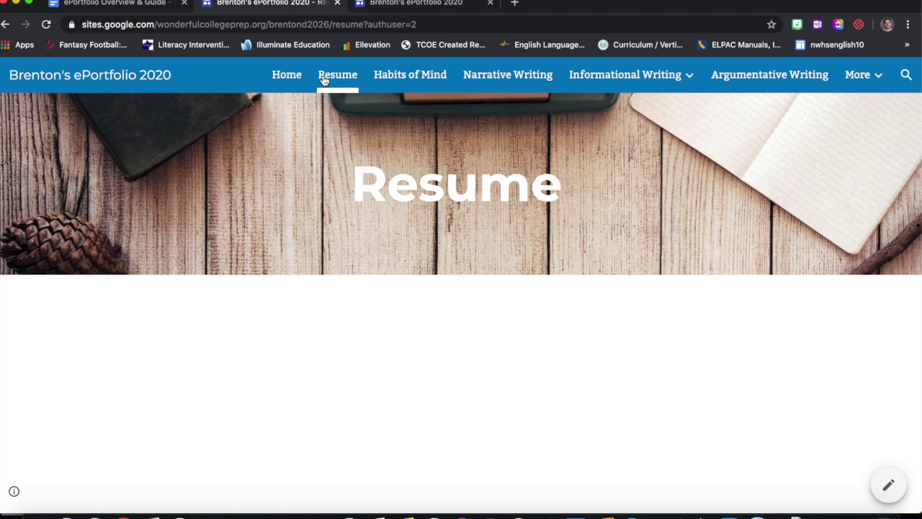
- Open Habits of Mind and scroll its table from Curiosity to Metacognition and back
{"action": "left_click", "coordinate": [389, 78]}
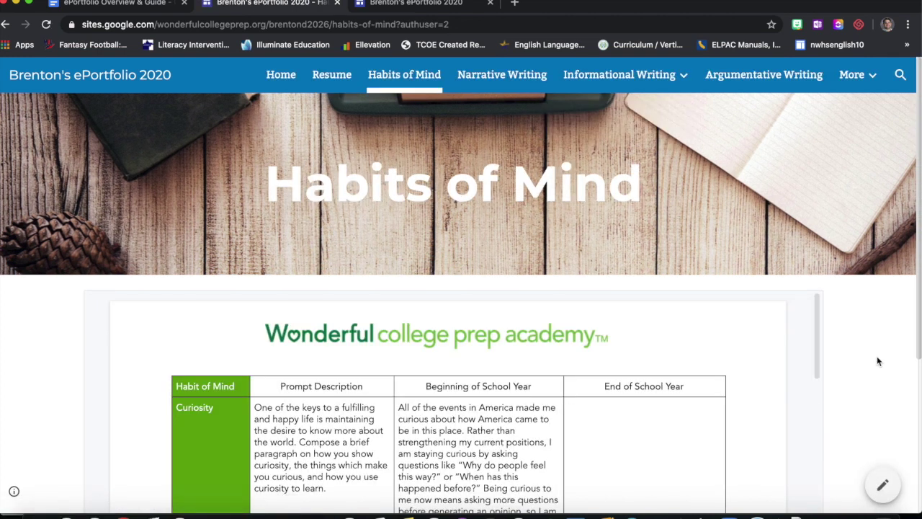
{"action": "scroll", "coordinate": [877, 356], "scroll_direction": "down", "scroll_amount": 3}
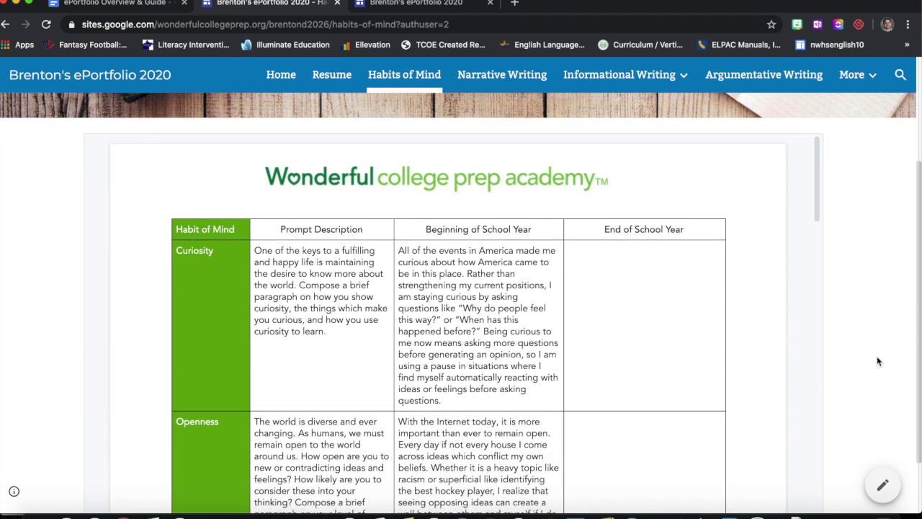
{"action": "scroll", "coordinate": [877, 361], "scroll_direction": "down", "scroll_amount": 1}
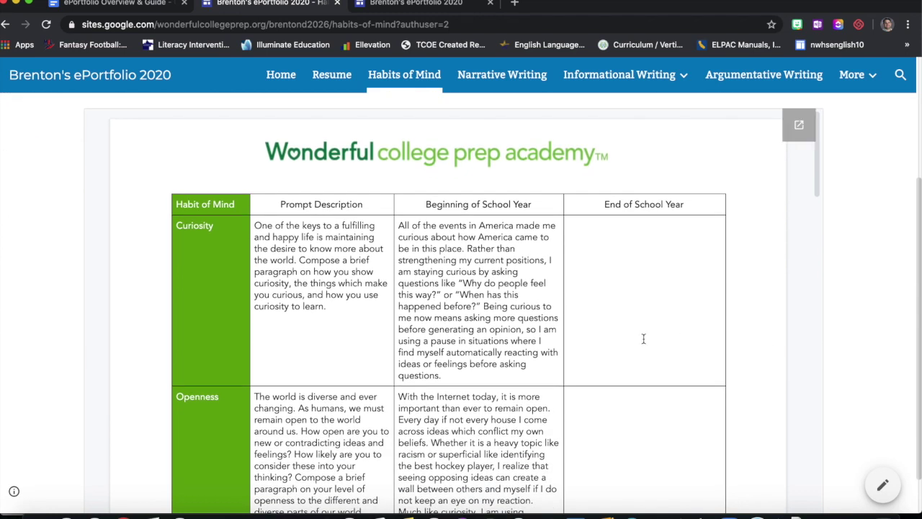
{"action": "scroll", "coordinate": [643, 338], "scroll_direction": "down", "scroll_amount": 1}
{"action": "scroll", "coordinate": [644, 338], "scroll_direction": "down", "scroll_amount": 5}
{"action": "scroll", "coordinate": [644, 339], "scroll_direction": "down", "scroll_amount": 15}
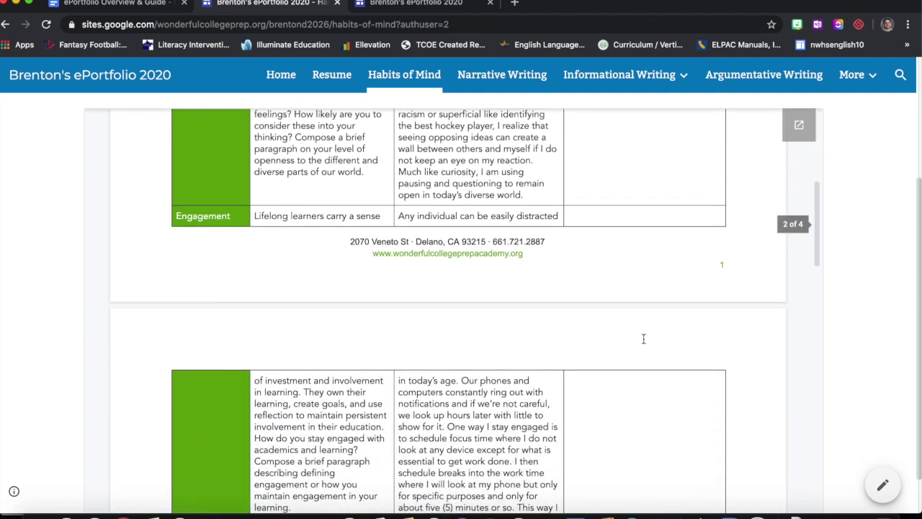
{"action": "scroll", "coordinate": [644, 339], "scroll_direction": "down", "scroll_amount": 10}
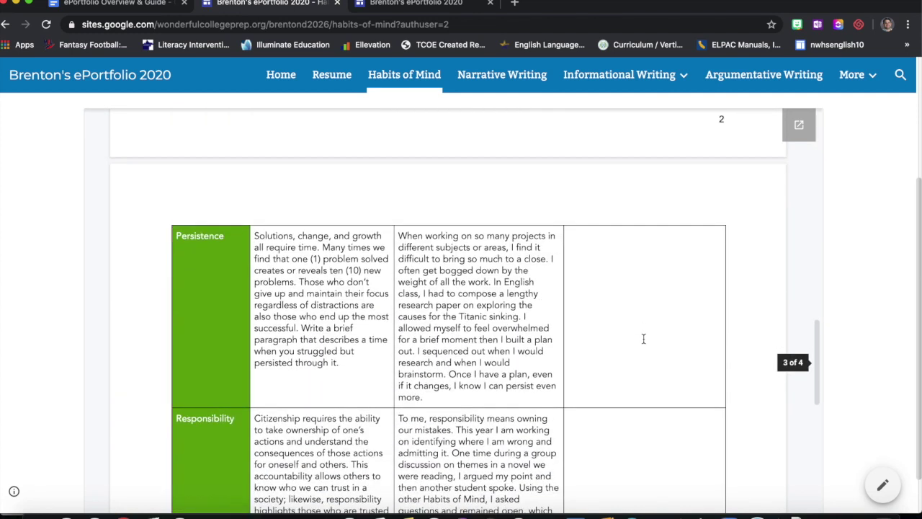
{"action": "scroll", "coordinate": [644, 339], "scroll_direction": "down", "scroll_amount": 13}
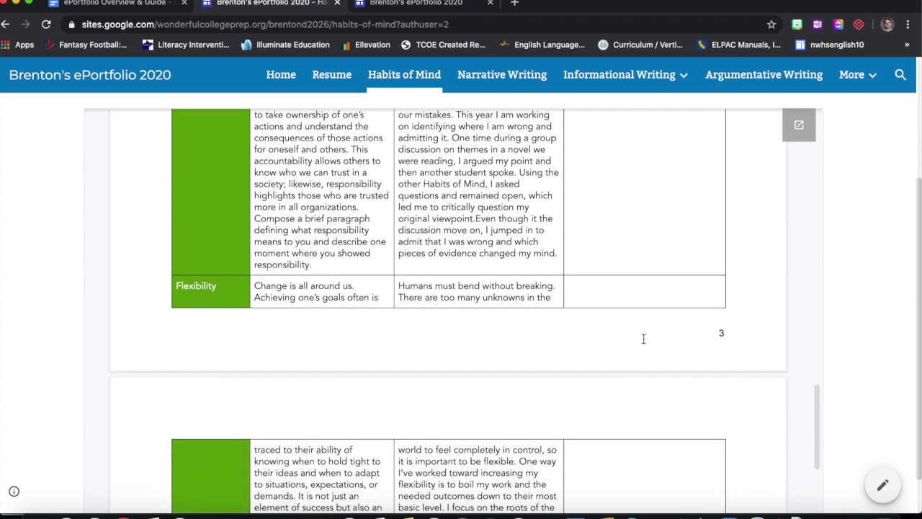
{"action": "scroll", "coordinate": [644, 338], "scroll_direction": "down", "scroll_amount": 7}
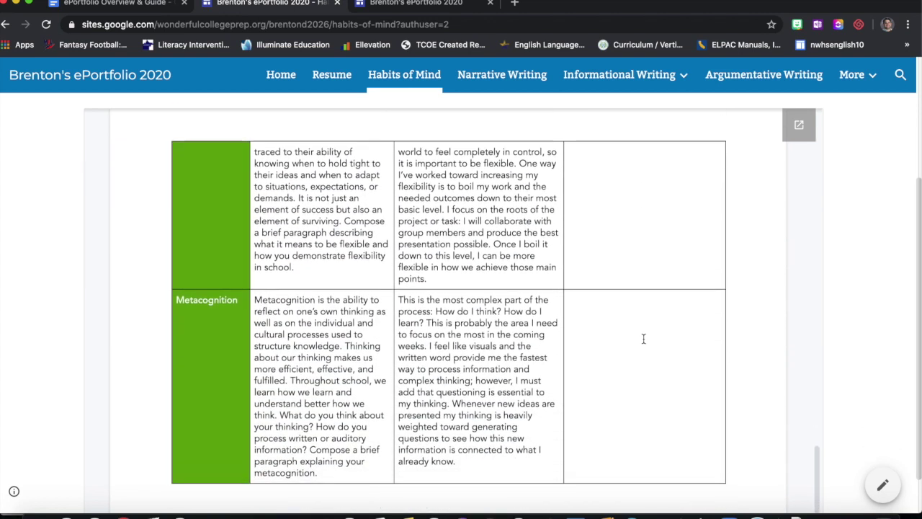
{"action": "scroll", "coordinate": [759, 295], "scroll_direction": "up", "scroll_amount": 20}
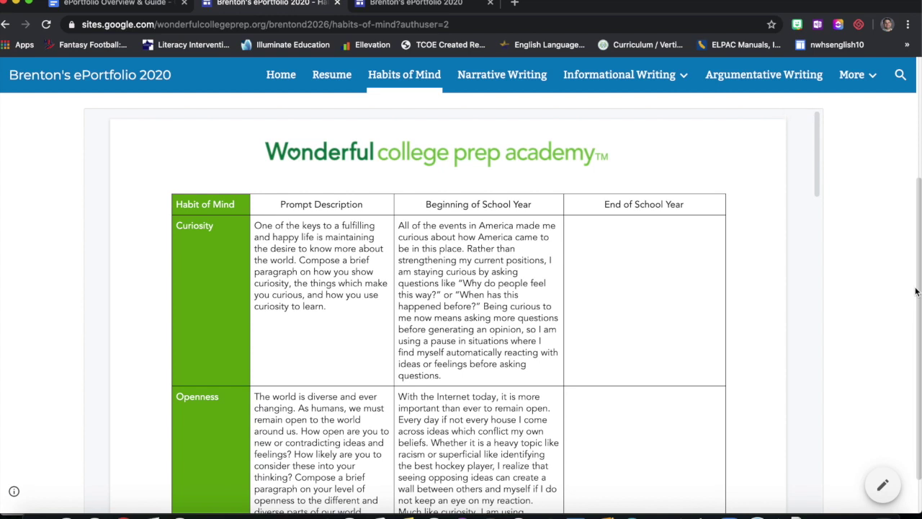
{"action": "scroll", "coordinate": [737, 157], "scroll_direction": "up", "scroll_amount": 2}
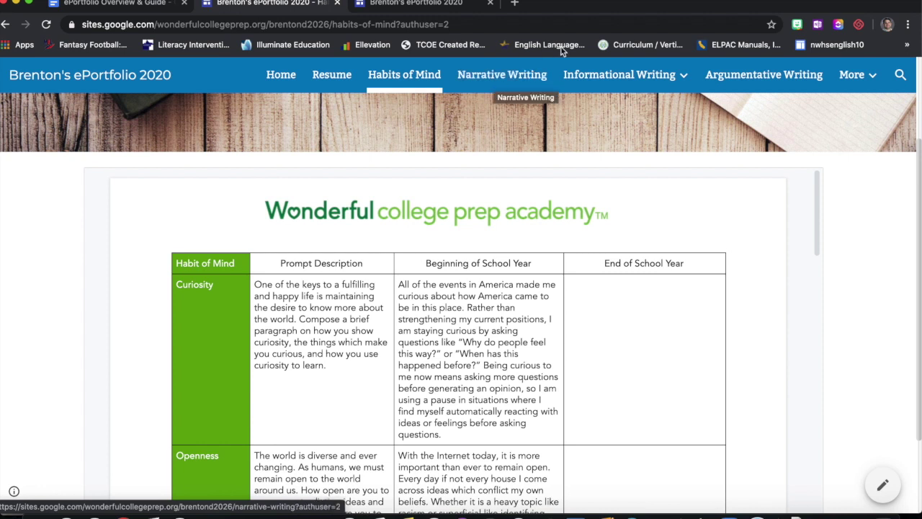
{"action": "mouse_move", "coordinate": [628, 77]}
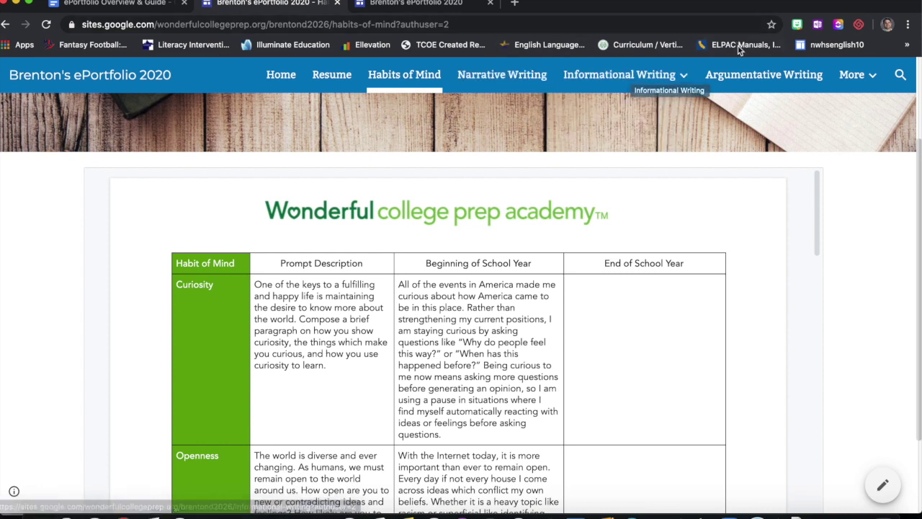
{"action": "mouse_move", "coordinate": [852, 77]}
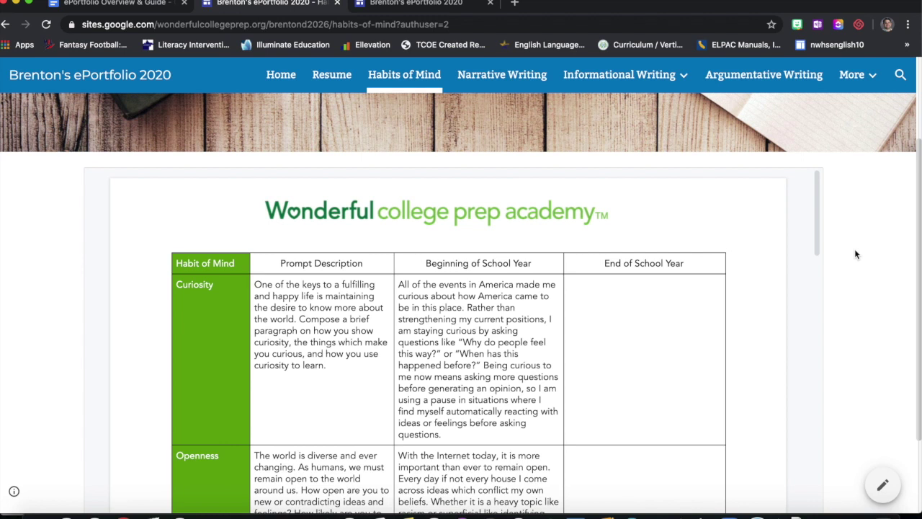
- Review the Duplicate Website steps in the ePortfolio Overview & Guide document
{"action": "left_click", "coordinate": [147, 3]}
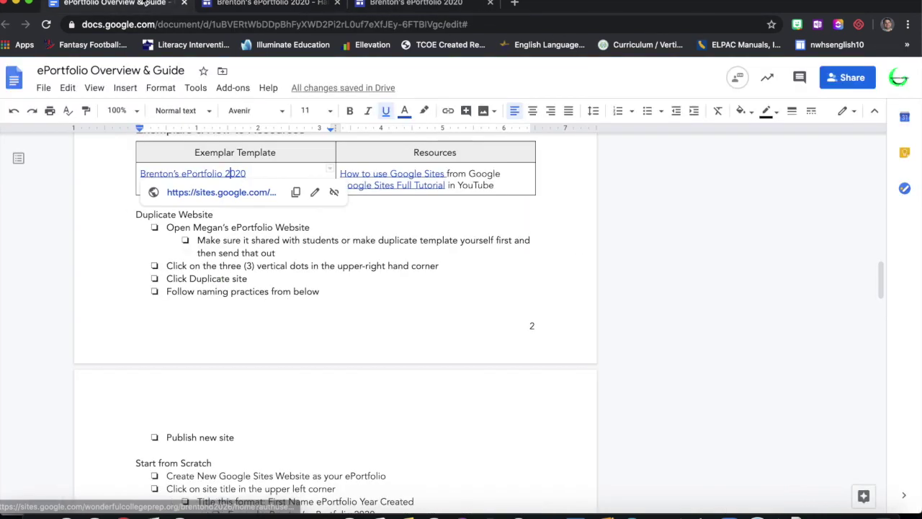
{"action": "left_click", "coordinate": [228, 255]}
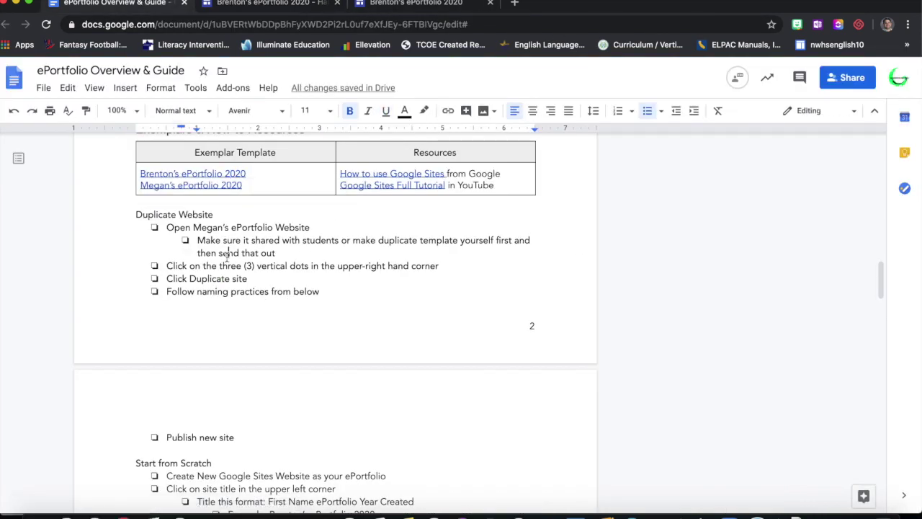
{"action": "scroll", "coordinate": [227, 258], "scroll_direction": "up", "scroll_amount": 1}
{"action": "scroll", "coordinate": [228, 257], "scroll_direction": "down", "scroll_amount": 4}
{"action": "scroll", "coordinate": [227, 257], "scroll_direction": "up", "scroll_amount": 1}
{"action": "scroll", "coordinate": [228, 258], "scroll_direction": "up", "scroll_amount": 5}
{"action": "scroll", "coordinate": [228, 257], "scroll_direction": "down", "scroll_amount": 1}
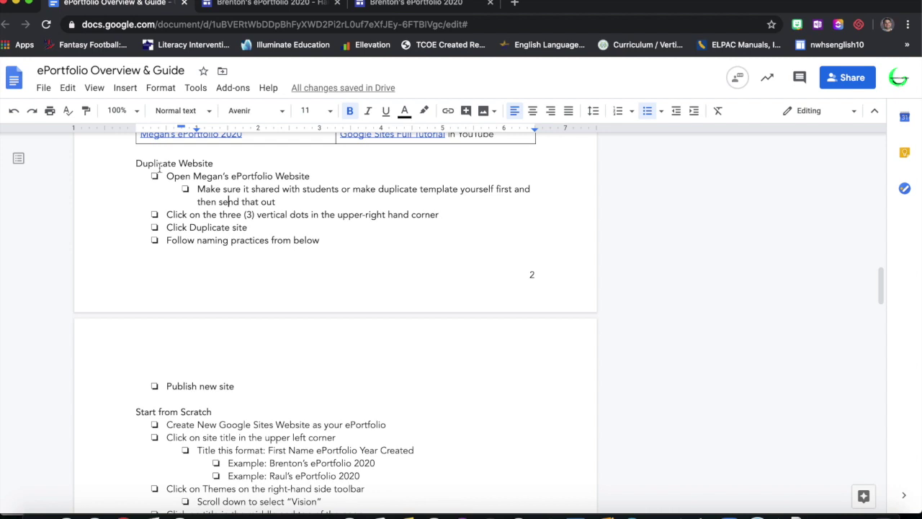
{"action": "left_click_drag", "start_coordinate": [137, 164], "coordinate": [216, 163]}
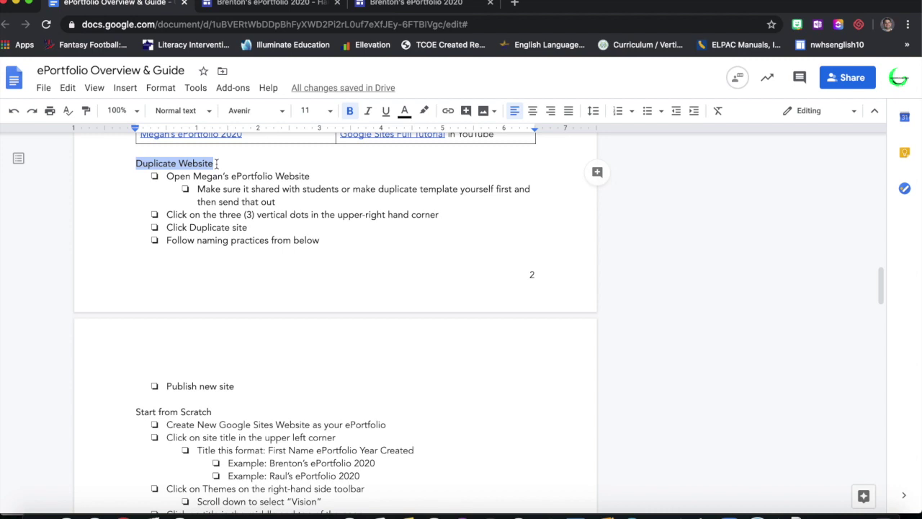
{"action": "left_click", "coordinate": [292, 187]}
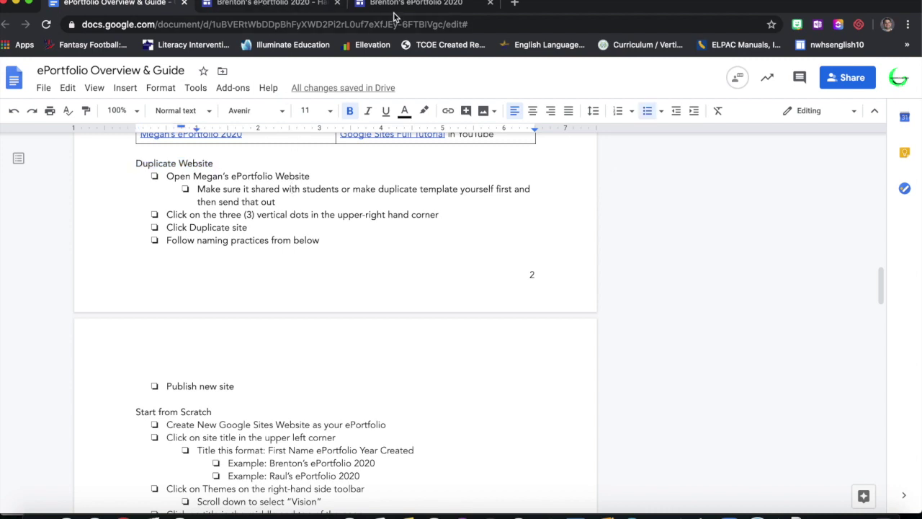
- Open the second Exemplar Template portfolio from the guide in a new tab
{"action": "left_click", "coordinate": [395, 11]}
{"action": "left_click", "coordinate": [276, 6]}
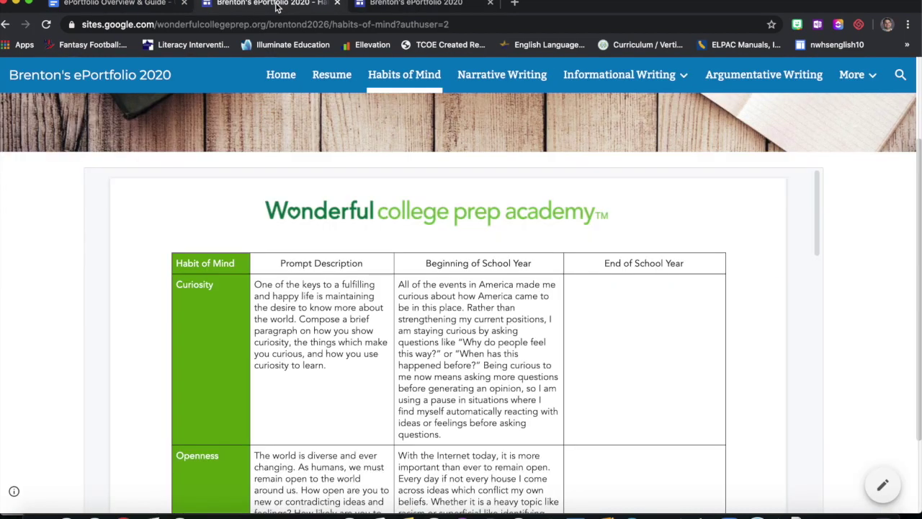
{"action": "left_click", "coordinate": [130, 4]}
{"action": "scroll", "coordinate": [268, 209], "scroll_direction": "up", "scroll_amount": 1}
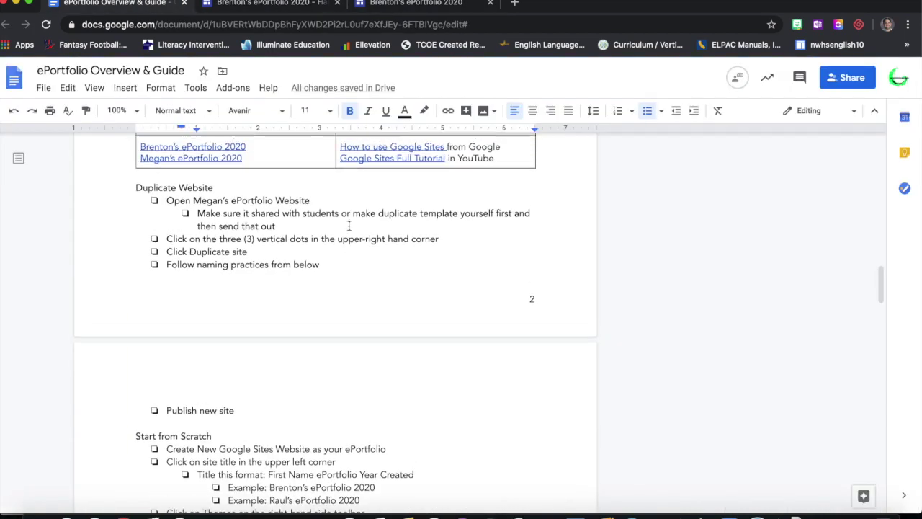
{"action": "left_click", "coordinate": [228, 180]}
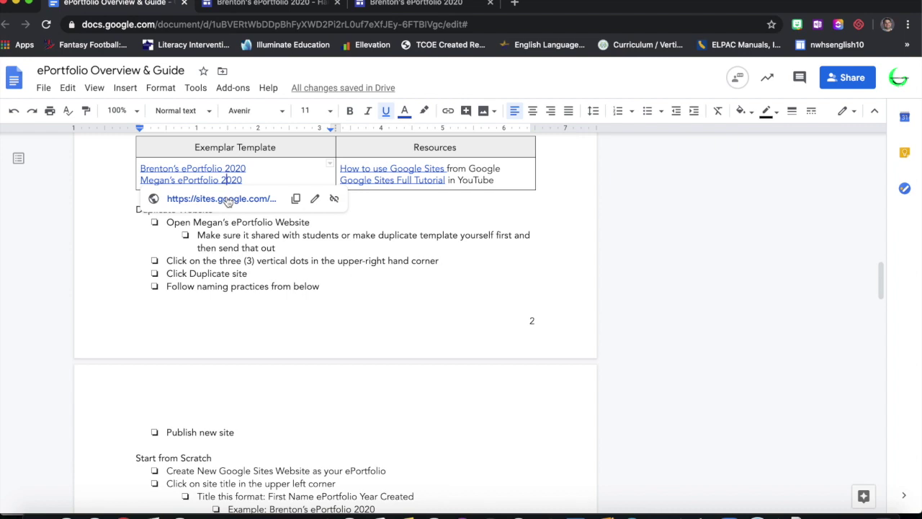
{"action": "left_click", "coordinate": [228, 199]}
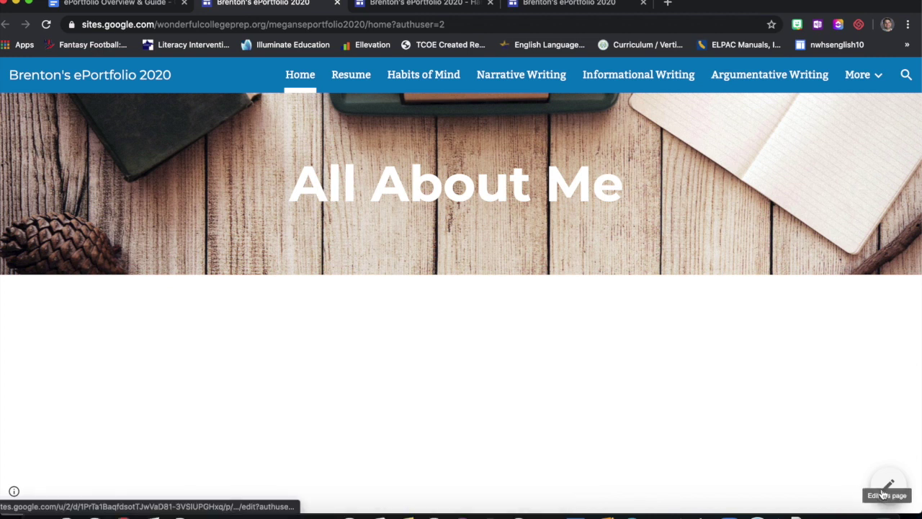
- Open the exemplar site in the editor and choose Duplicate site from its More options
{"action": "left_click", "coordinate": [884, 495]}
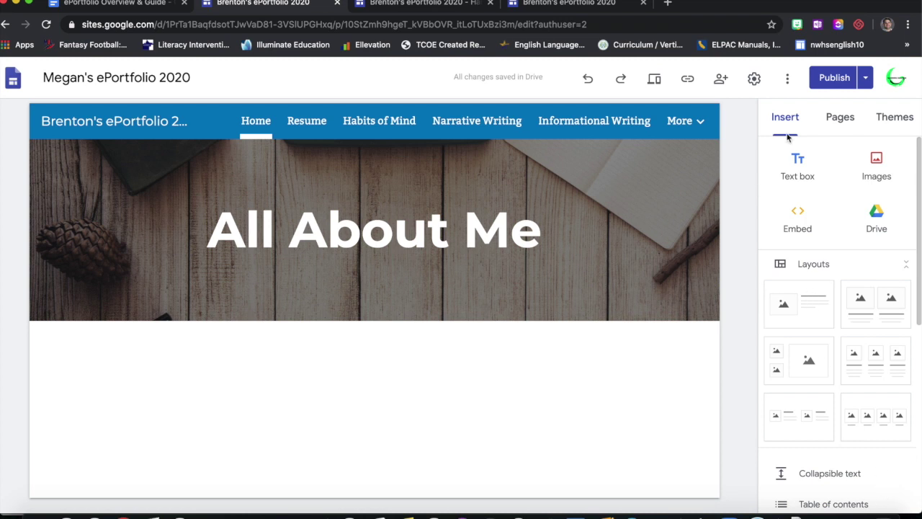
{"action": "left_click", "coordinate": [787, 81]}
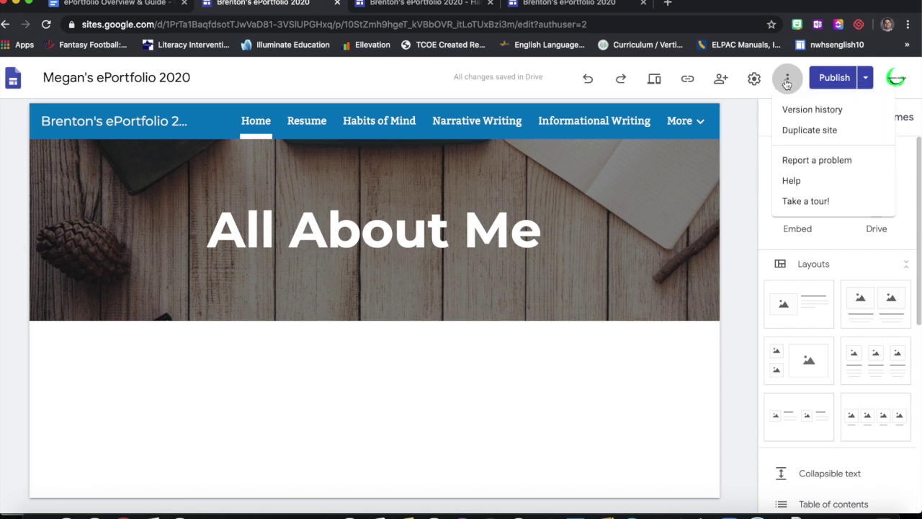
{"action": "left_click", "coordinate": [795, 130]}
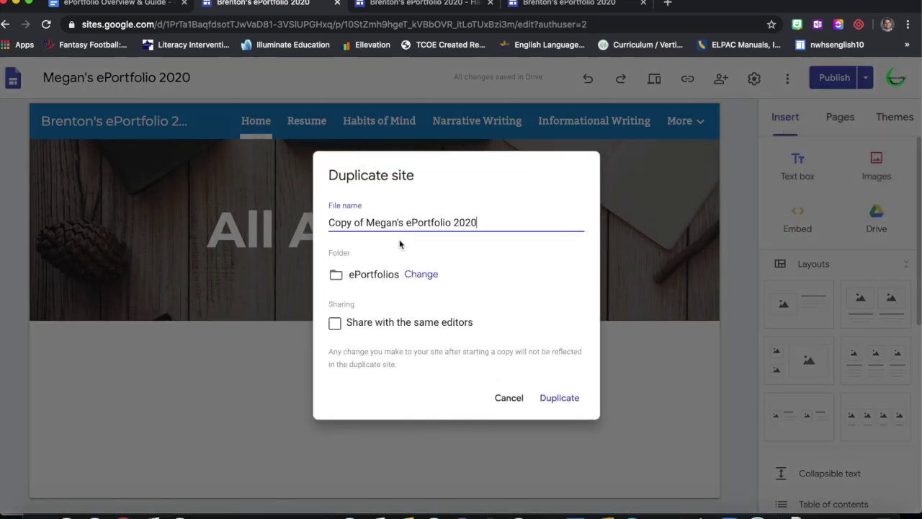
- Drop 'Copy of', replace the first name with the student's, and duplicate into ePortfolios
{"action": "left_click_drag", "start_coordinate": [368, 223], "coordinate": [316, 213]}
{"action": "key", "text": "BackSpace"}
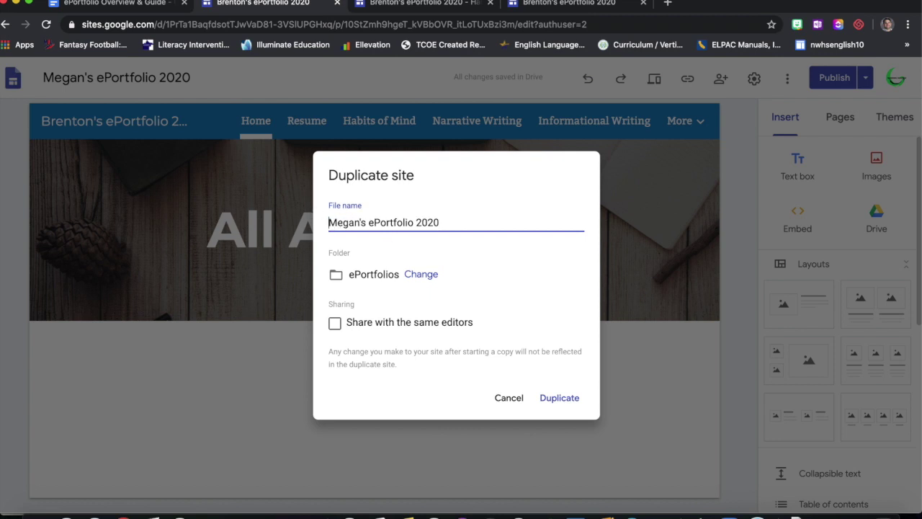
{"action": "left_click_drag", "start_coordinate": [361, 222], "coordinate": [317, 222]}
{"action": "type", "text": "Brenda"}
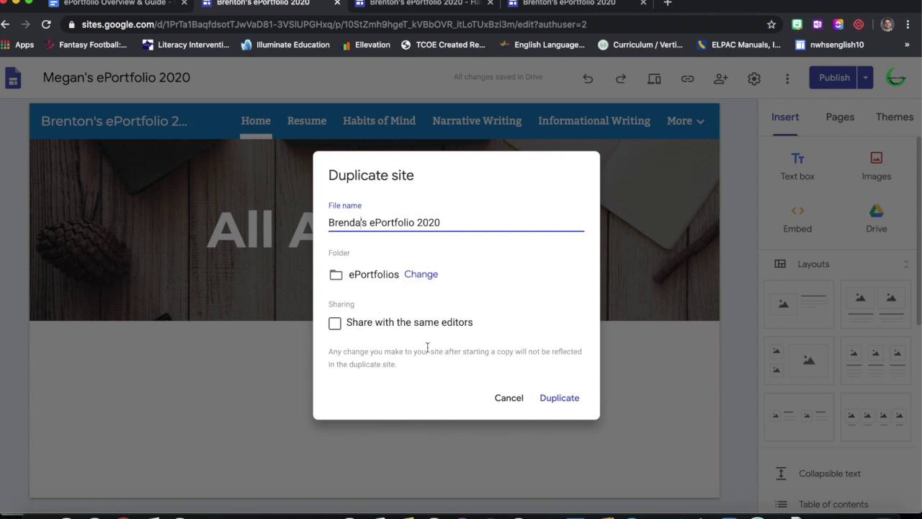
{"action": "left_click", "coordinate": [561, 398]}
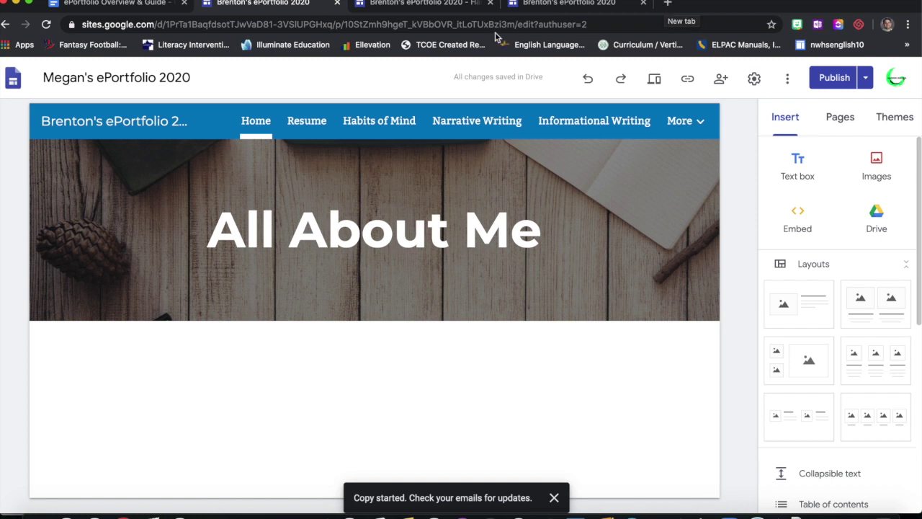
- Scroll the guide document down to the Start from Scratch steps
{"action": "left_click", "coordinate": [140, 5]}
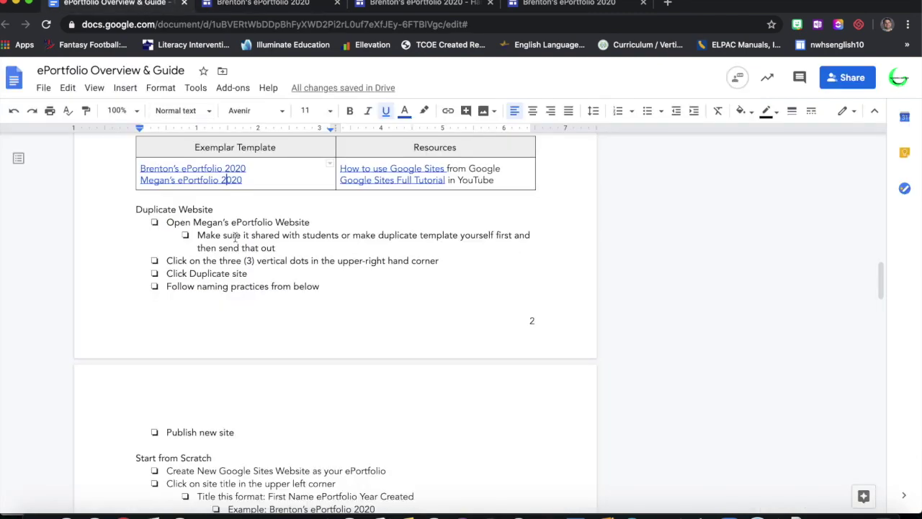
{"action": "scroll", "coordinate": [260, 292], "scroll_direction": "down", "scroll_amount": 3}
{"action": "scroll", "coordinate": [259, 292], "scroll_direction": "down", "scroll_amount": 8}
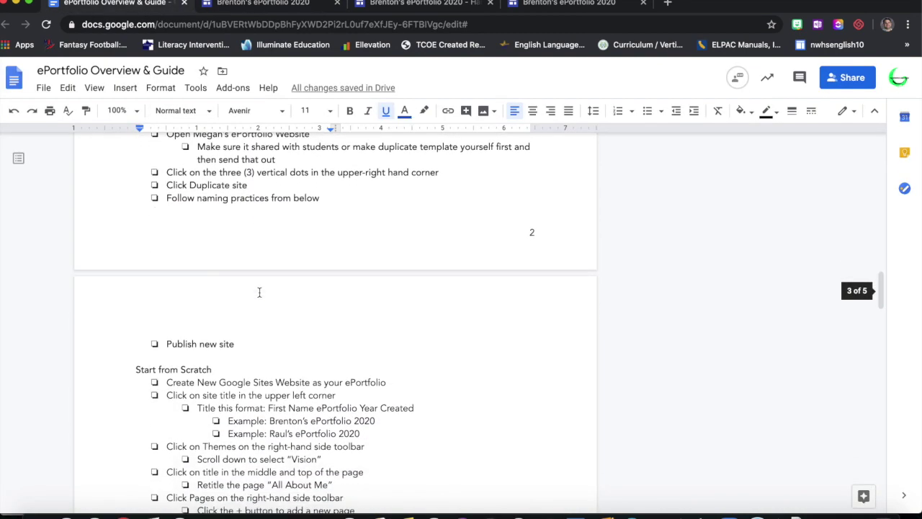
{"action": "scroll", "coordinate": [259, 292], "scroll_direction": "down", "scroll_amount": 1}
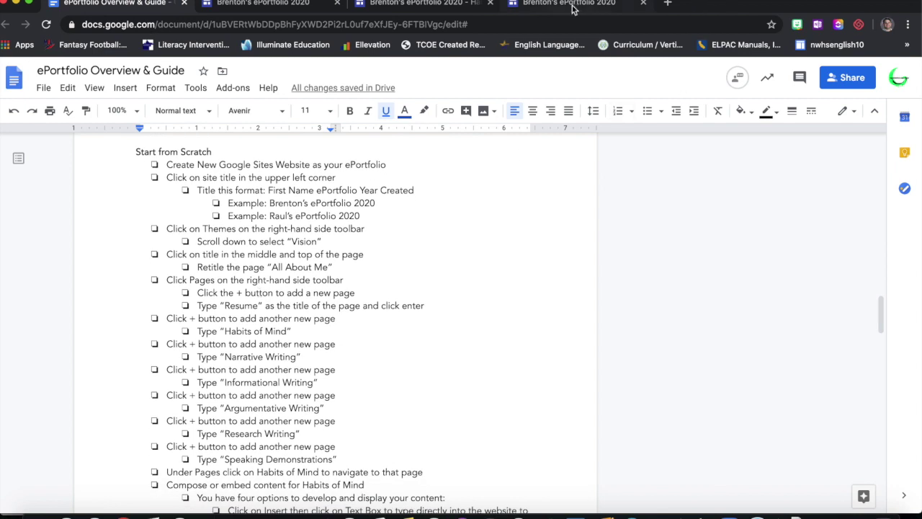
- Close the three ePortfolio site tabs and open a new blank tab
{"action": "left_click", "coordinate": [336, 4]}
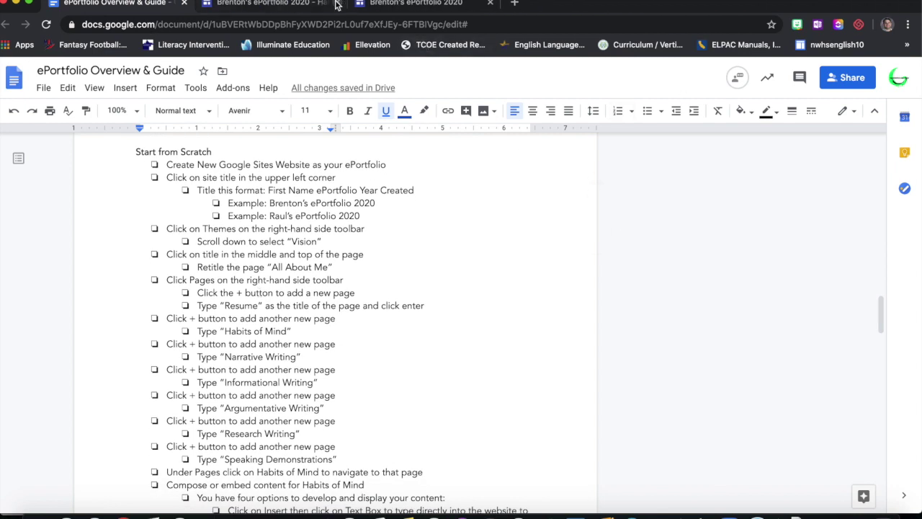
{"action": "left_click", "coordinate": [336, 3]}
{"action": "left_click", "coordinate": [336, 4]}
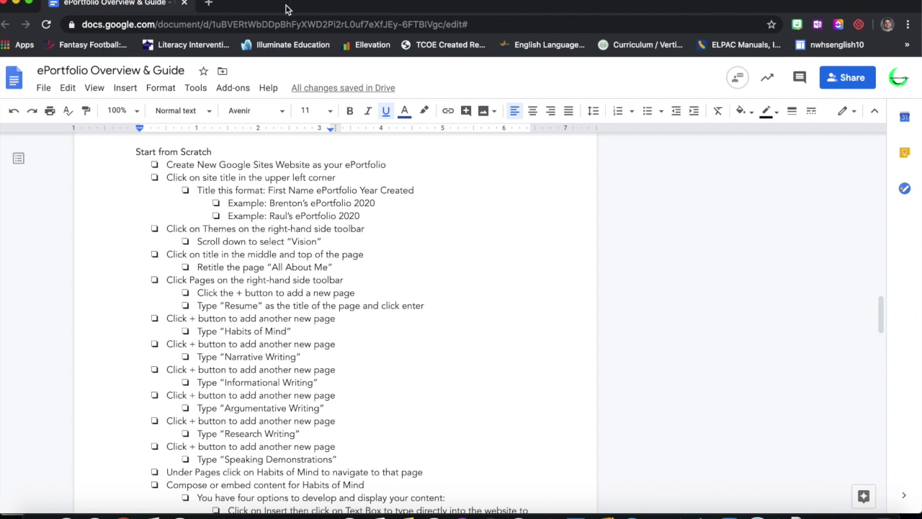
{"action": "left_click", "coordinate": [209, 4]}
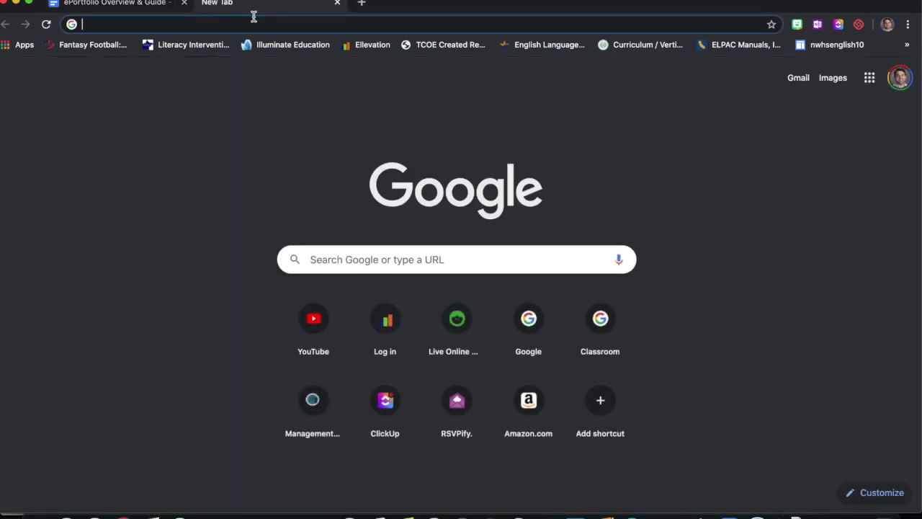
- Switch the new tab to the school Google account and confirm it is active
{"action": "left_click", "coordinate": [142, 4]}
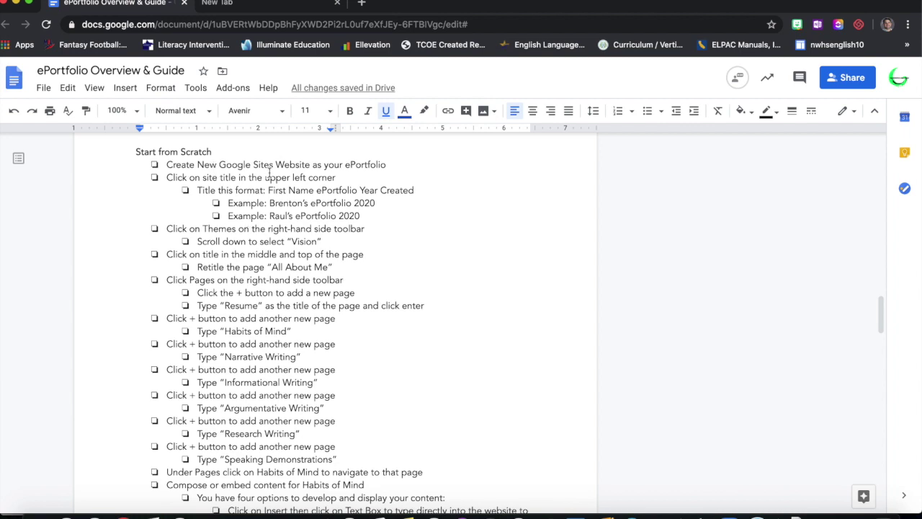
{"action": "left_click", "coordinate": [285, 7]}
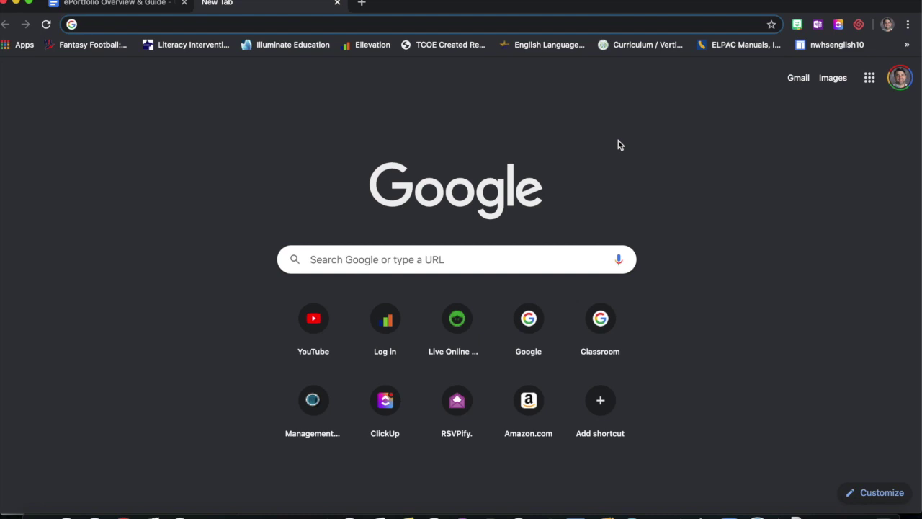
{"action": "left_click", "coordinate": [901, 81]}
{"action": "left_click", "coordinate": [830, 303]}
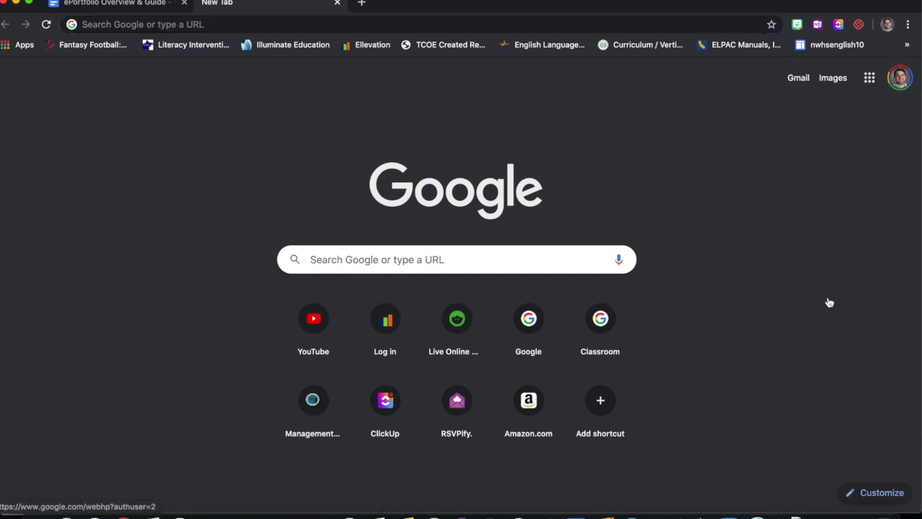
{"action": "left_click", "coordinate": [893, 79]}
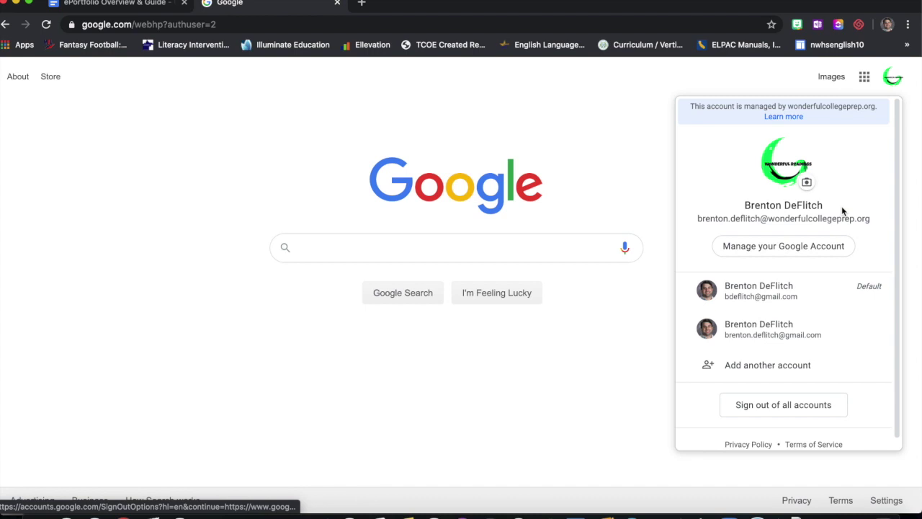
{"action": "left_click", "coordinate": [897, 83]}
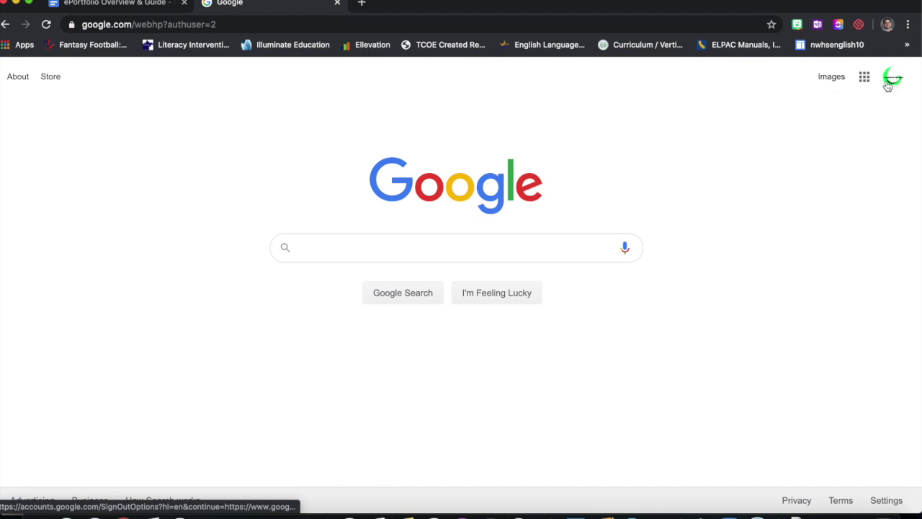
- Open classic Google Sites from the Google apps grid
{"action": "left_click", "coordinate": [866, 83]}
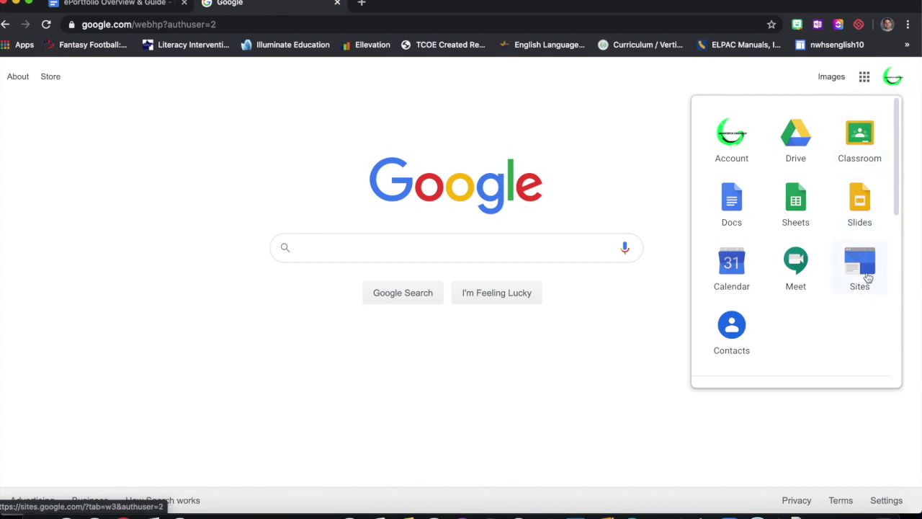
{"action": "scroll", "coordinate": [868, 277], "scroll_direction": "down", "scroll_amount": 5}
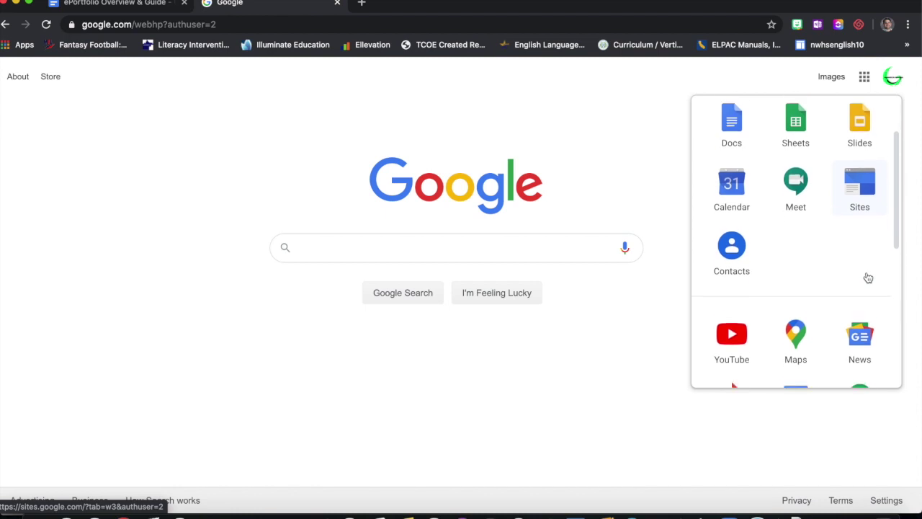
{"action": "scroll", "coordinate": [869, 277], "scroll_direction": "down", "scroll_amount": 6}
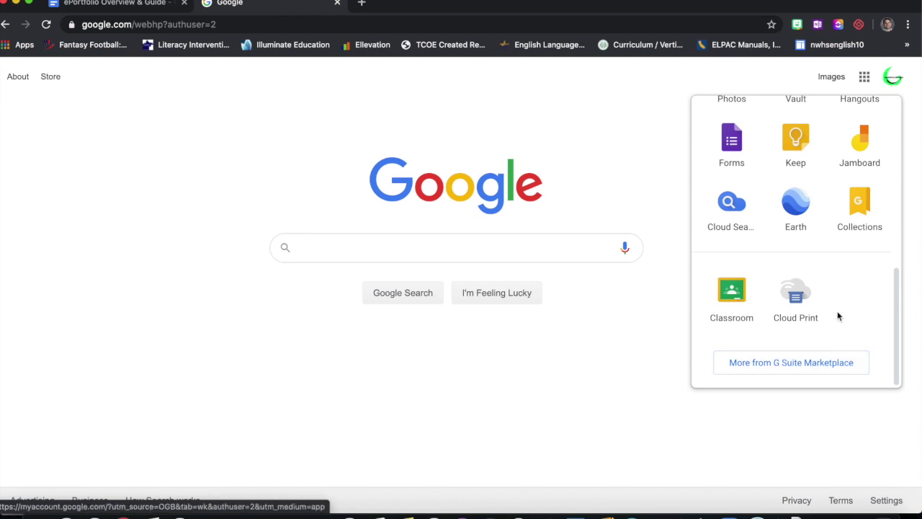
{"action": "scroll", "coordinate": [840, 310], "scroll_direction": "up", "scroll_amount": 3}
{"action": "scroll", "coordinate": [840, 306], "scroll_direction": "up", "scroll_amount": 5}
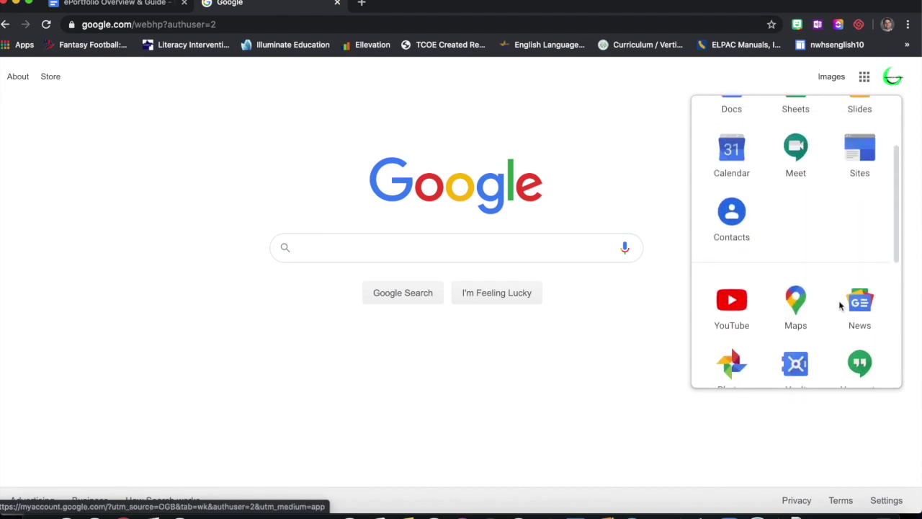
{"action": "left_click", "coordinate": [866, 269]}
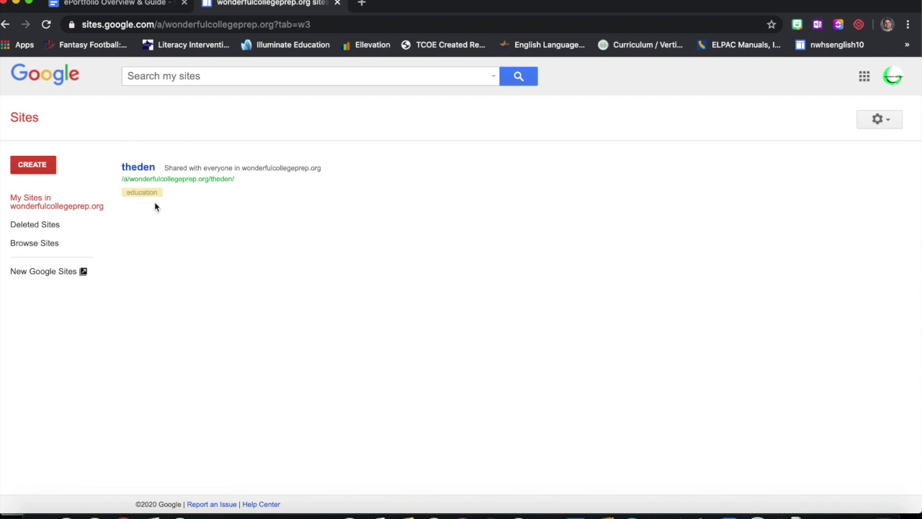
- Go to New Google Sites and start a site from the Blank template
{"action": "left_click", "coordinate": [59, 279]}
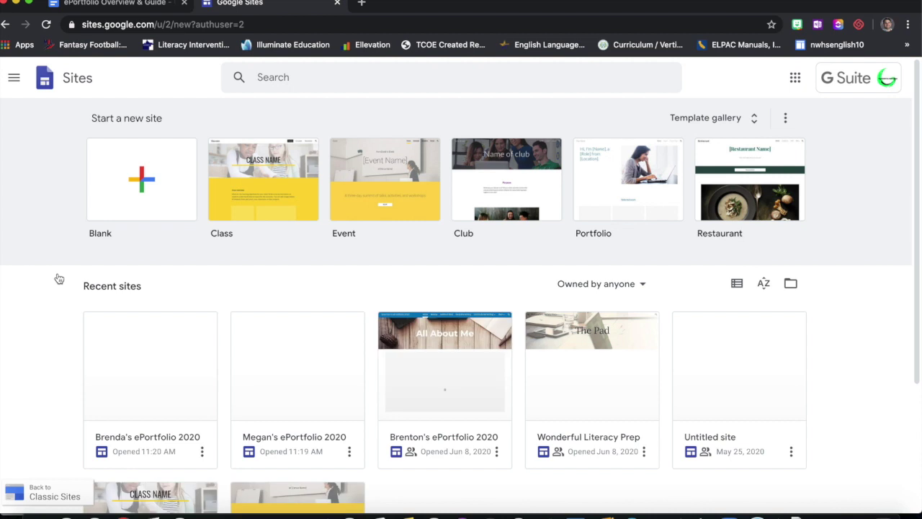
{"action": "scroll", "coordinate": [59, 279], "scroll_direction": "down", "scroll_amount": 3}
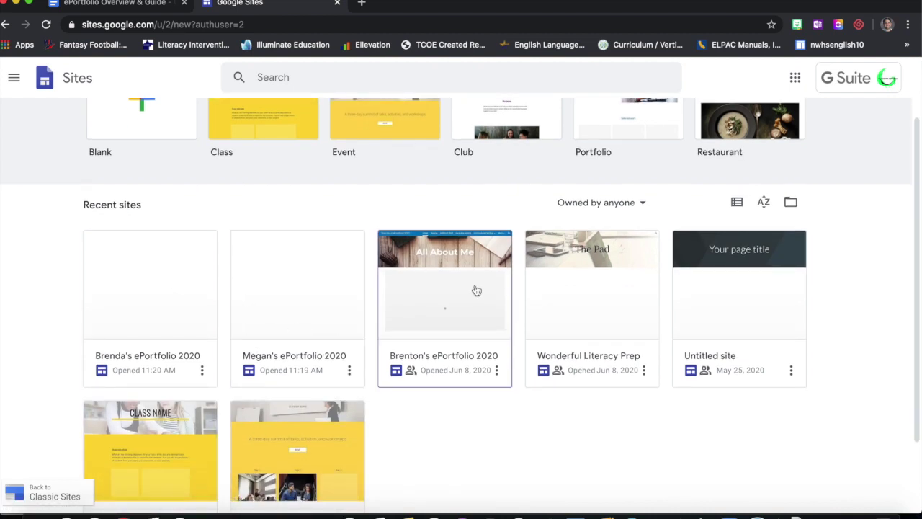
{"action": "scroll", "coordinate": [855, 304], "scroll_direction": "up", "scroll_amount": 3}
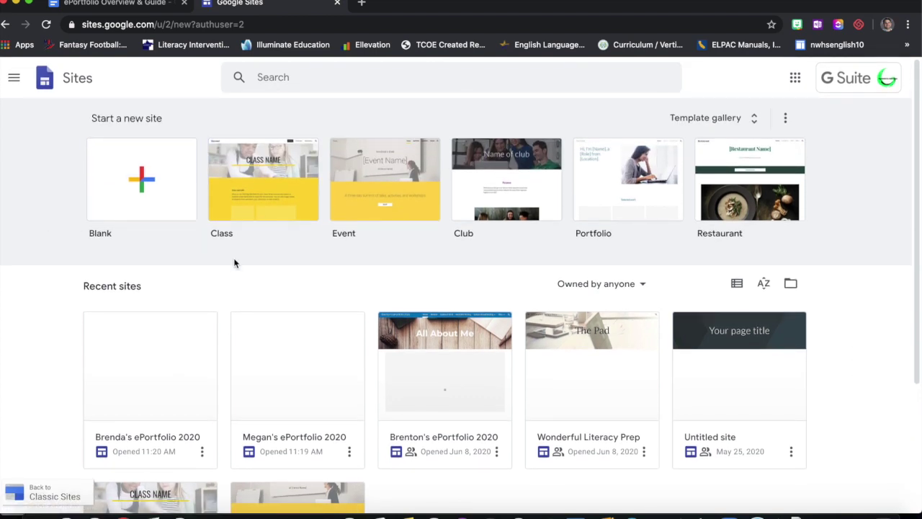
{"action": "left_click", "coordinate": [160, 211]}
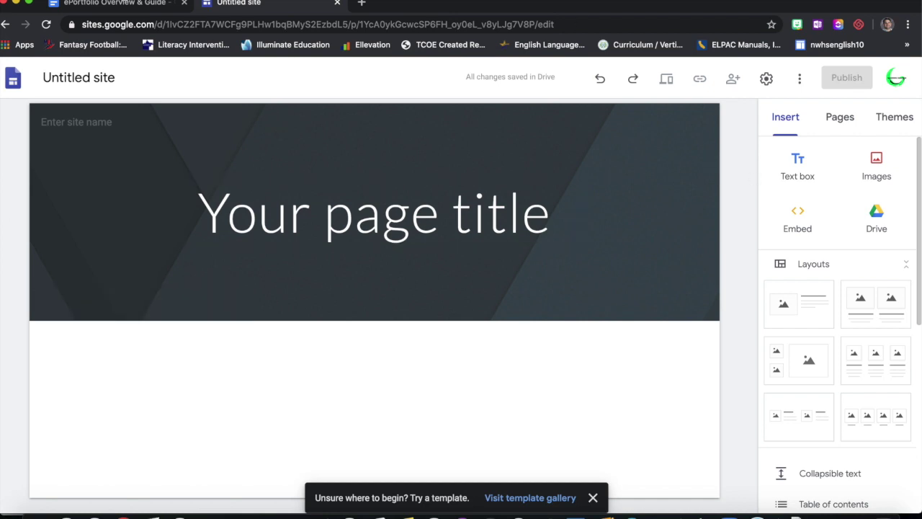
- Name the new site with the student's name followed by 'ePortfolio'
{"action": "key", "text": "ctrl+shift+Tab"}
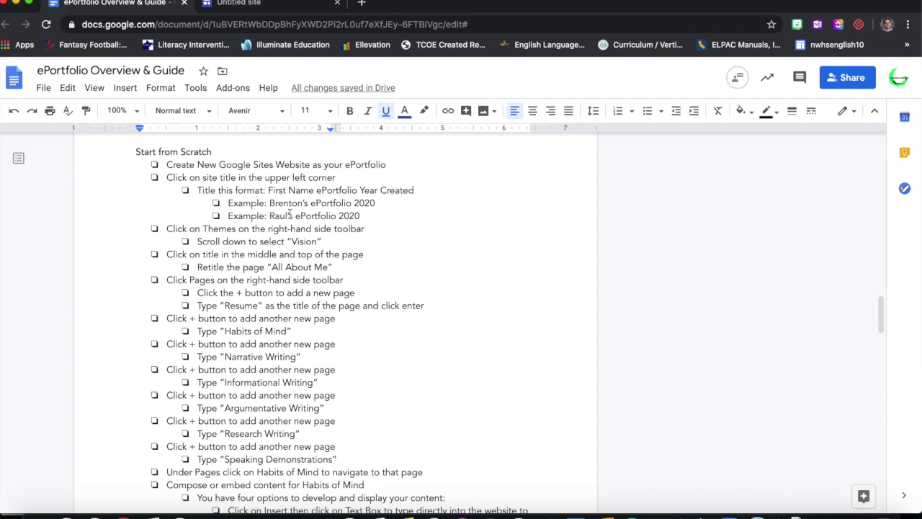
{"action": "left_click", "coordinate": [246, 7]}
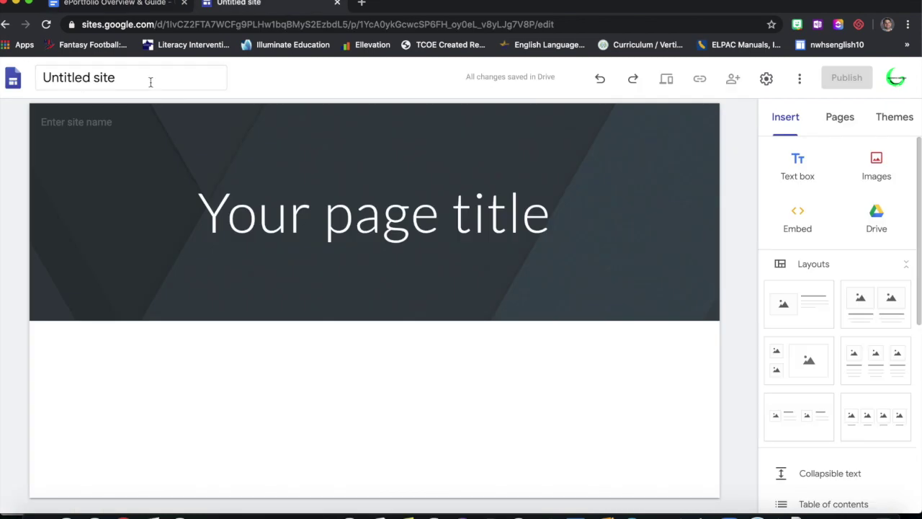
{"action": "left_click", "coordinate": [98, 80]}
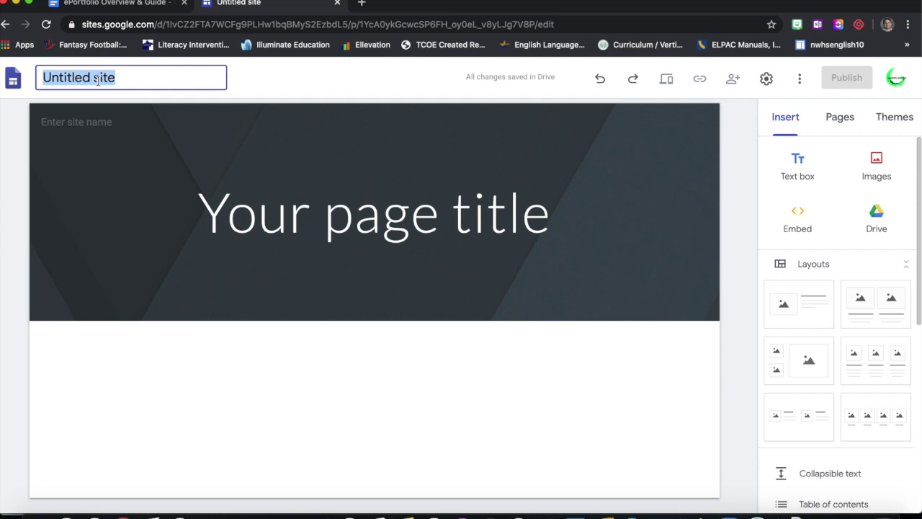
{"action": "type", "text": "Acacia's"}
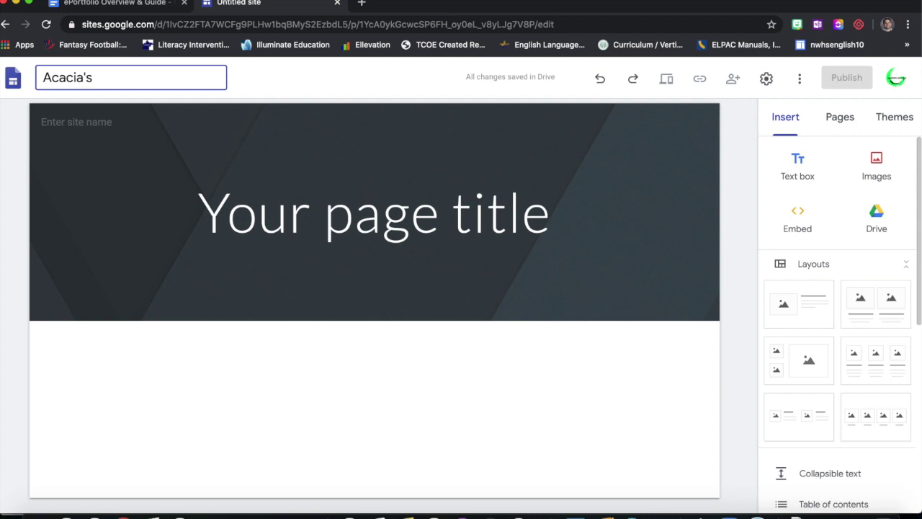
{"action": "type", "text": " ePortfolio"}
- Check the guide's example title and append '2020' to the site name
{"action": "left_click", "coordinate": [99, 6]}
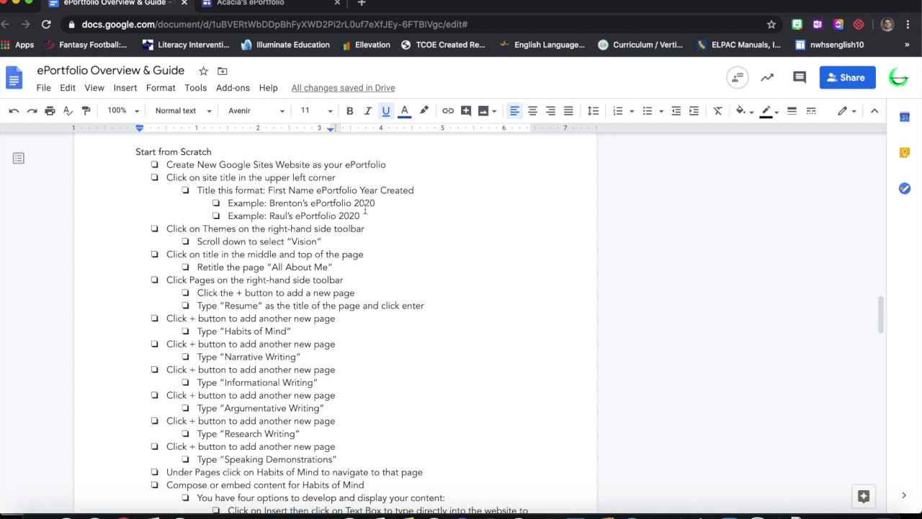
{"action": "left_click_drag", "start_coordinate": [269, 215], "coordinate": [360, 216]}
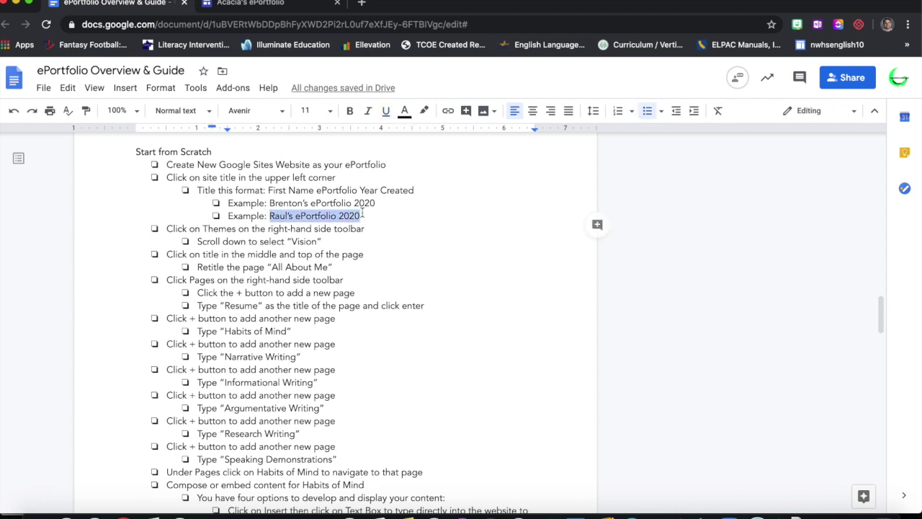
{"action": "left_click", "coordinate": [266, 5]}
{"action": "left_click", "coordinate": [189, 75]}
{"action": "type", "text": "20"}
{"action": "type", "text": "2020"}
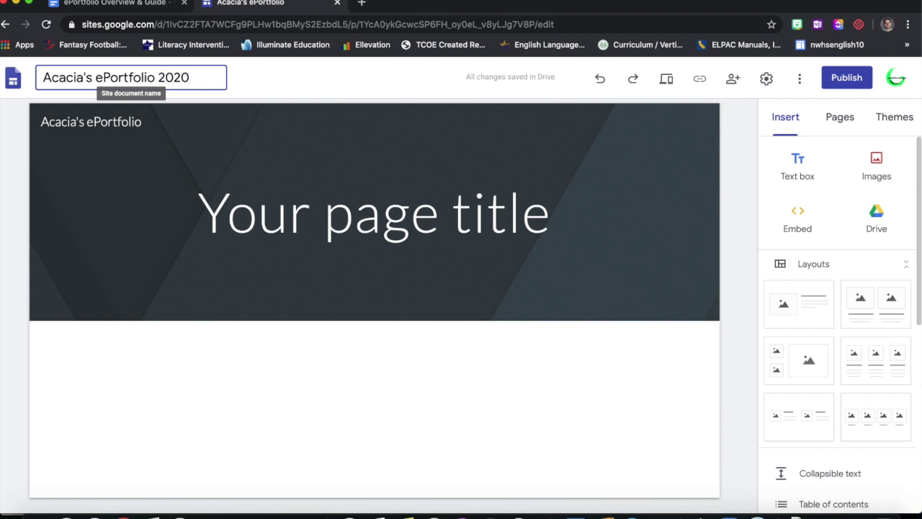
{"action": "key", "text": "Return"}
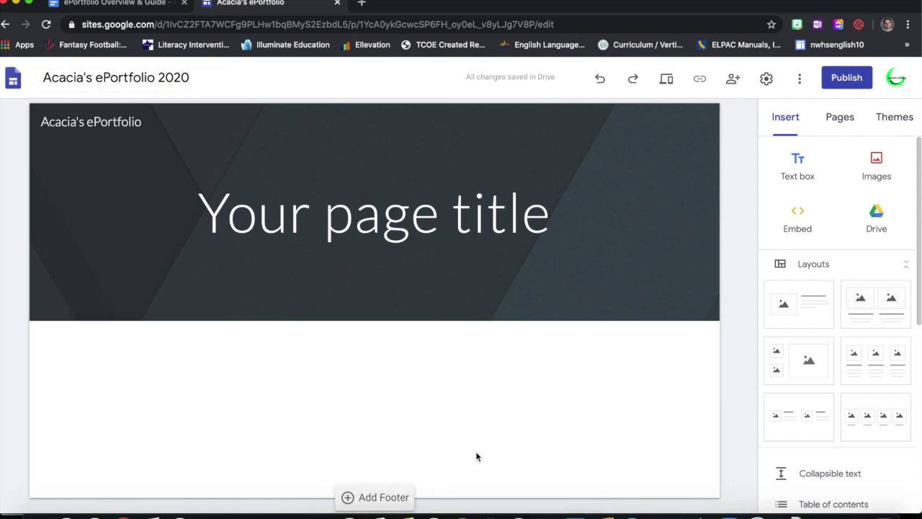
{"action": "left_click", "coordinate": [137, 4]}
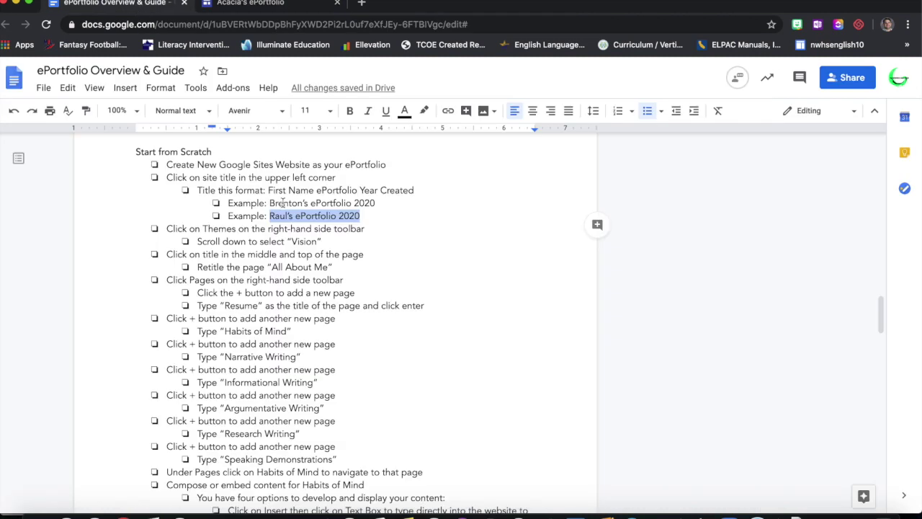
{"action": "left_click", "coordinate": [281, 242]}
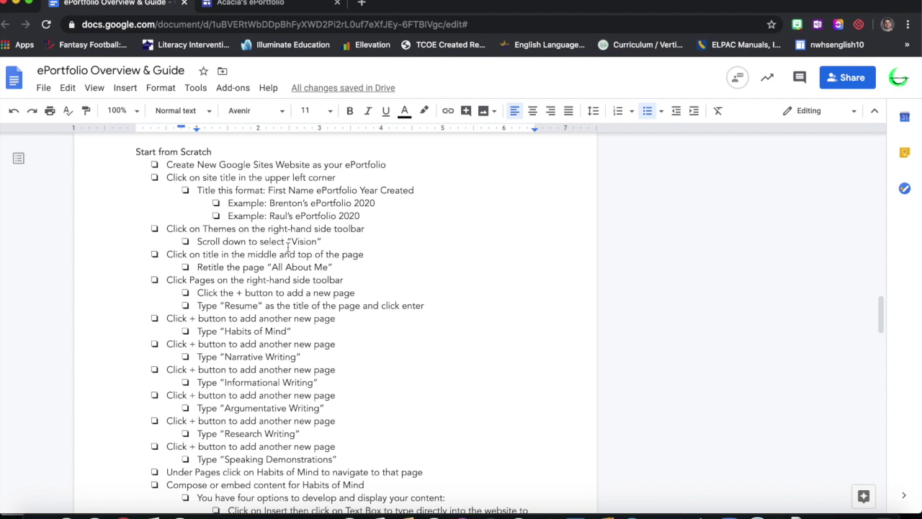
- Apply the Vision theme to the new ePortfolio site
{"action": "left_click", "coordinate": [245, 6]}
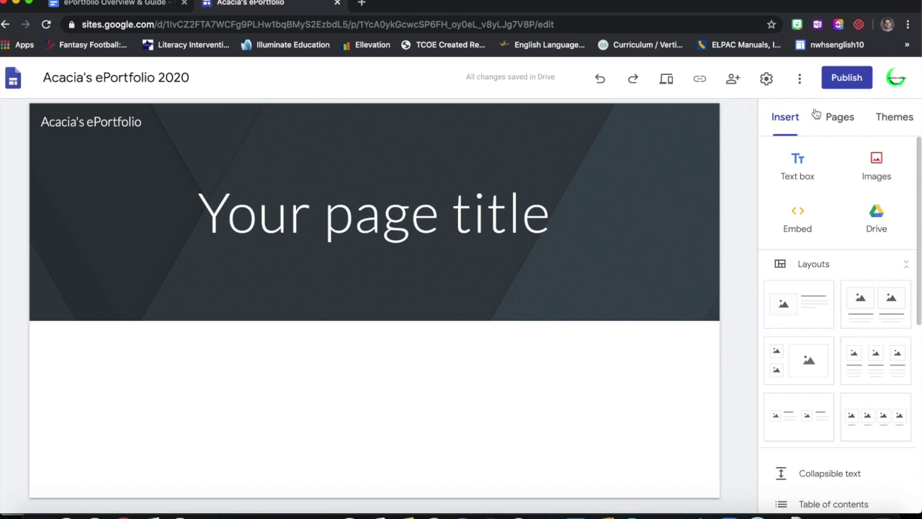
{"action": "left_click", "coordinate": [901, 124]}
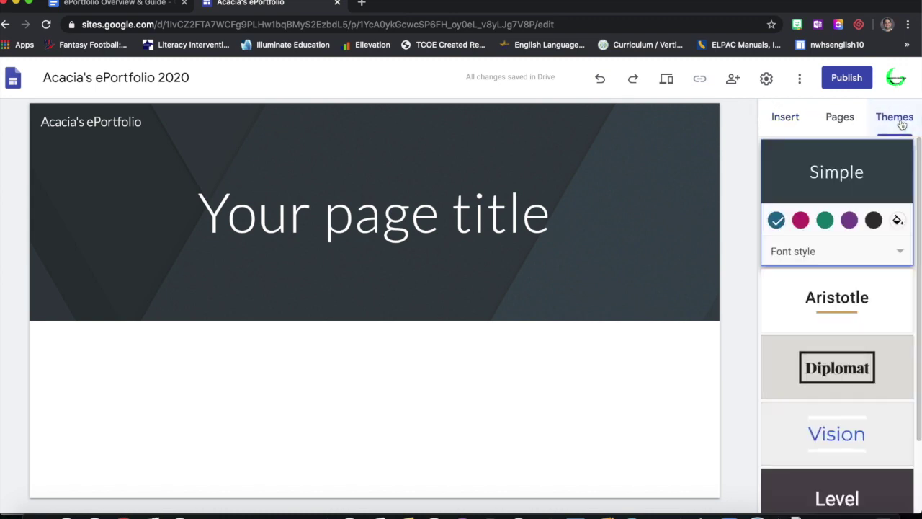
{"action": "scroll", "coordinate": [856, 248], "scroll_direction": "down", "scroll_amount": 2}
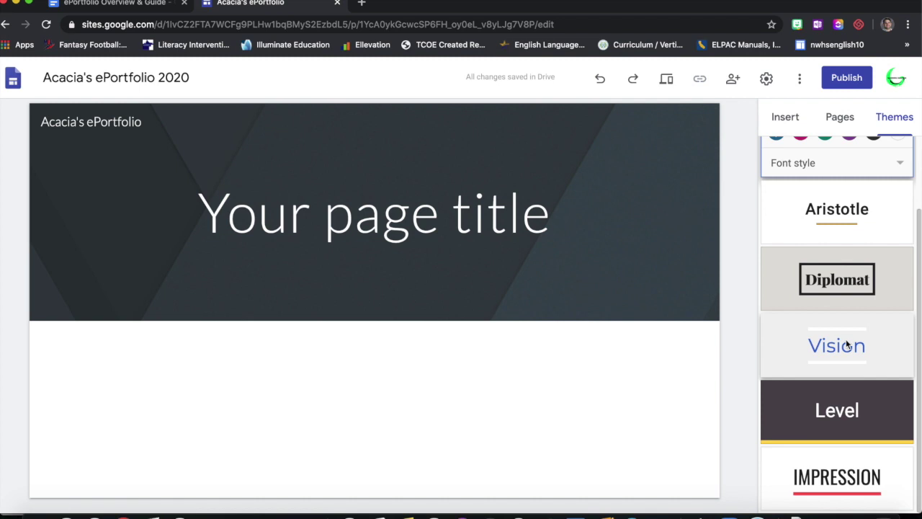
{"action": "left_click", "coordinate": [847, 346]}
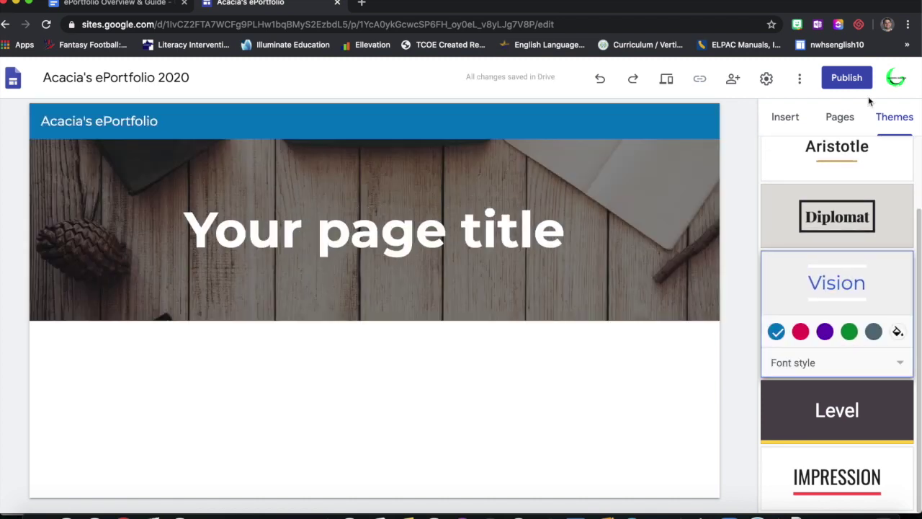
{"action": "left_click", "coordinate": [151, 6]}
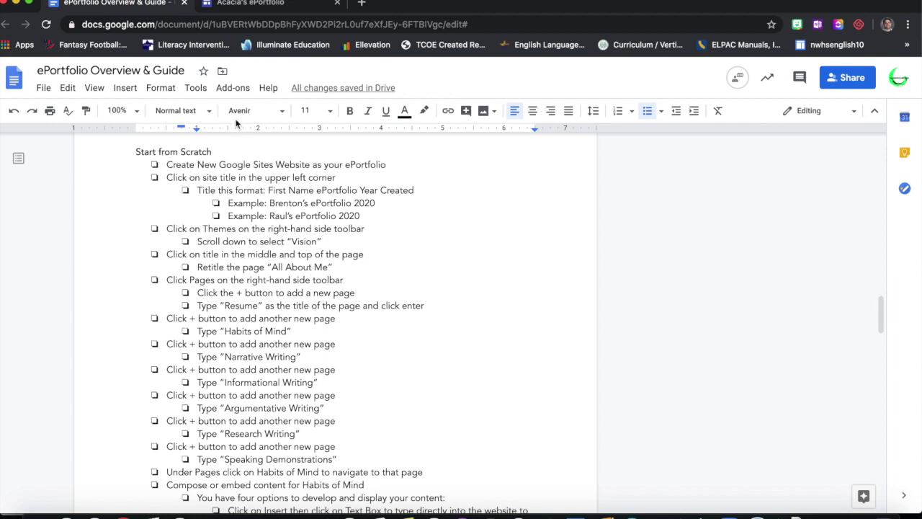
- Replace the 'Your page title' header with 'All About Me' and remove the stray blank lines
{"action": "left_click", "coordinate": [252, 4]}
{"action": "triple_click", "coordinate": [348, 224]}
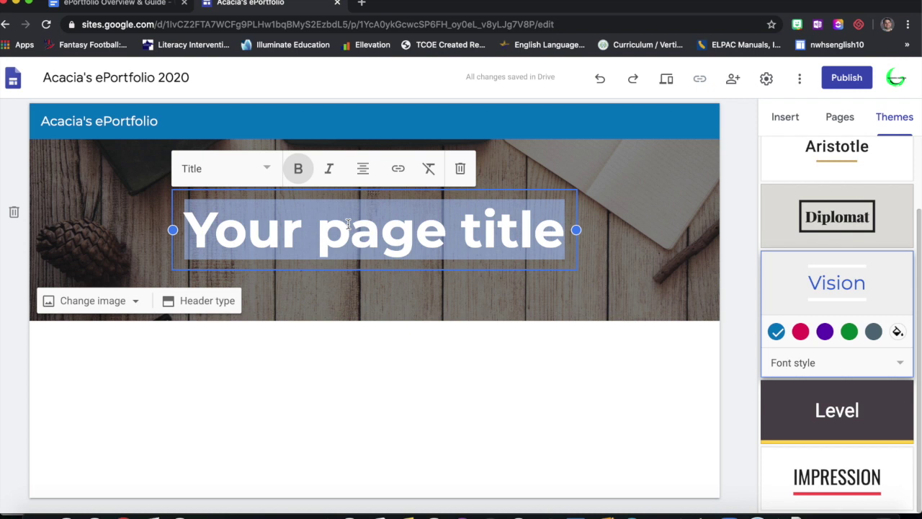
{"action": "left_click", "coordinate": [117, 4]}
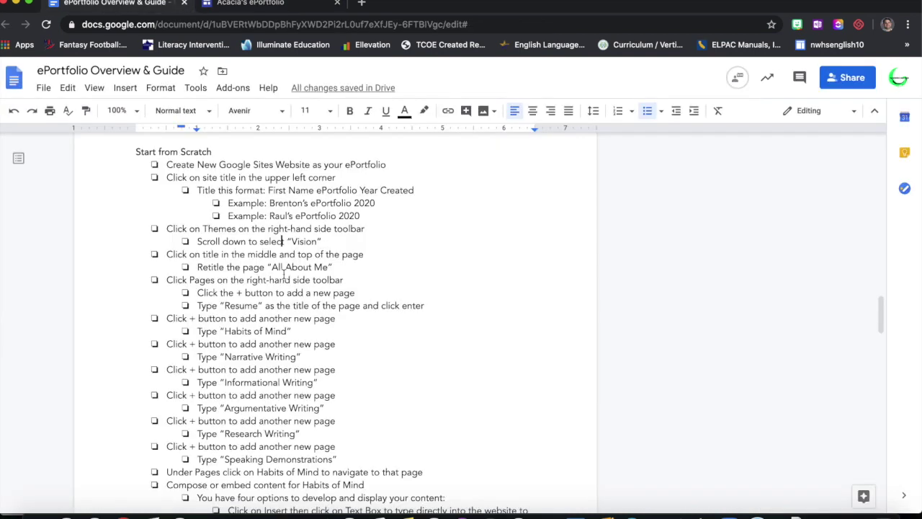
{"action": "left_click", "coordinate": [249, 4]}
{"action": "type", "text": "All About Me"}
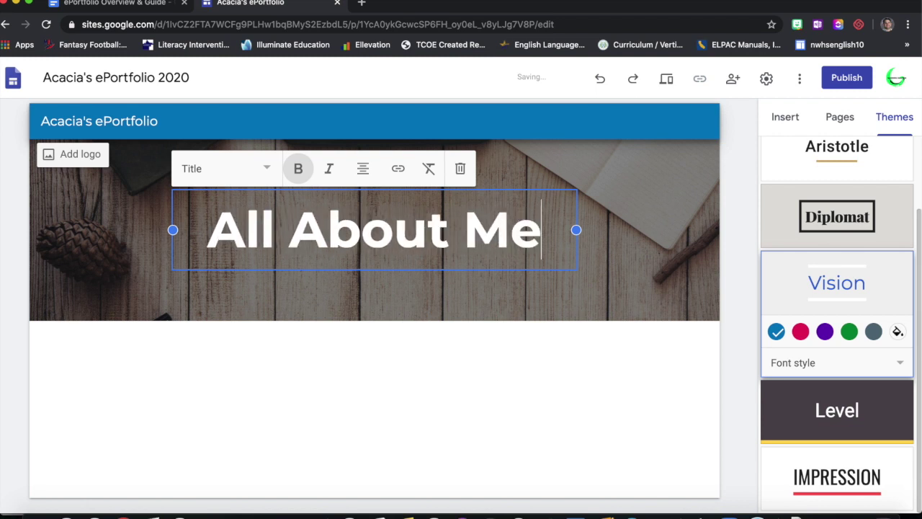
{"action": "key", "text": "Return"}
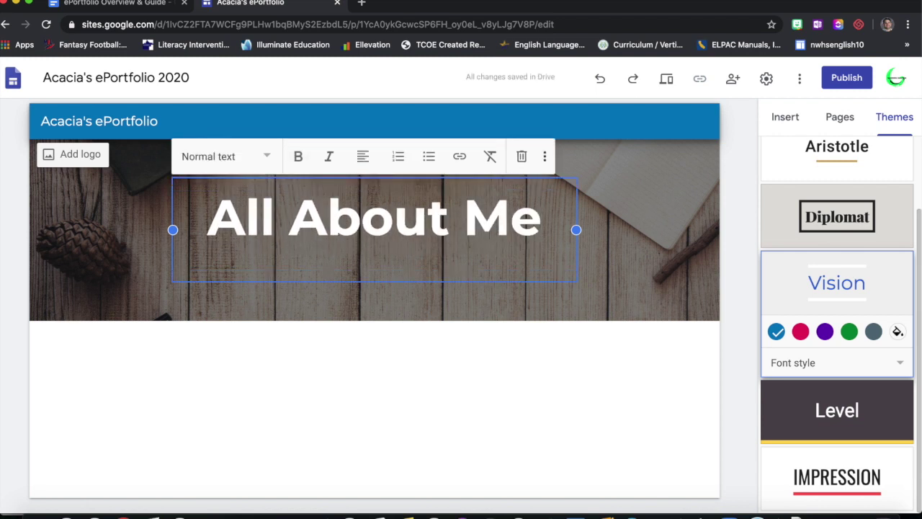
{"action": "key", "text": "Return"}
{"action": "key", "text": "Return"}
{"action": "key", "text": "Return"}
{"action": "key", "text": "Return"}
{"action": "key", "text": "Return"}
{"action": "key", "text": "BackSpace"}
{"action": "key", "text": "BackSpace"}
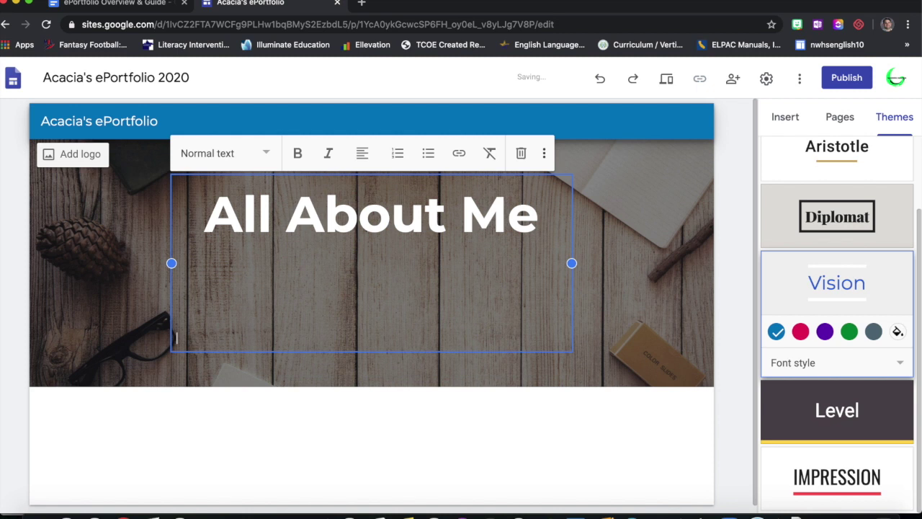
{"action": "key", "text": "BackSpace"}
{"action": "key", "text": "BackSpace"}
{"action": "key", "text": "BackSpace"}
{"action": "key", "text": "BackSpace"}
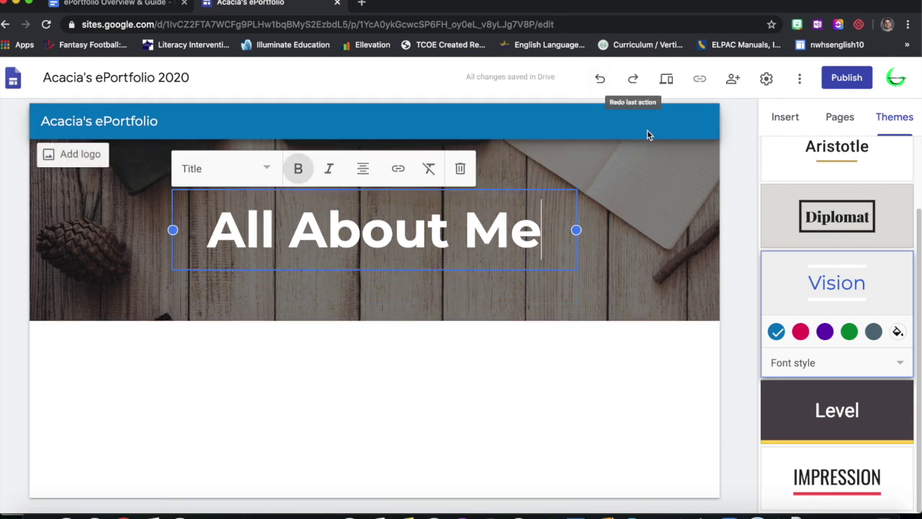
{"action": "left_click", "coordinate": [636, 181]}
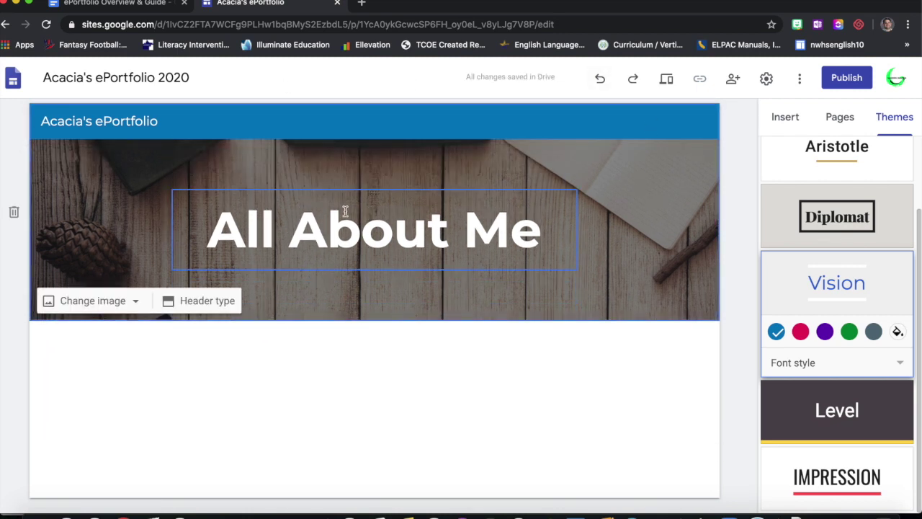
- Review the guide's Click Pages instructions for adding a new page
{"action": "left_click", "coordinate": [148, 6]}
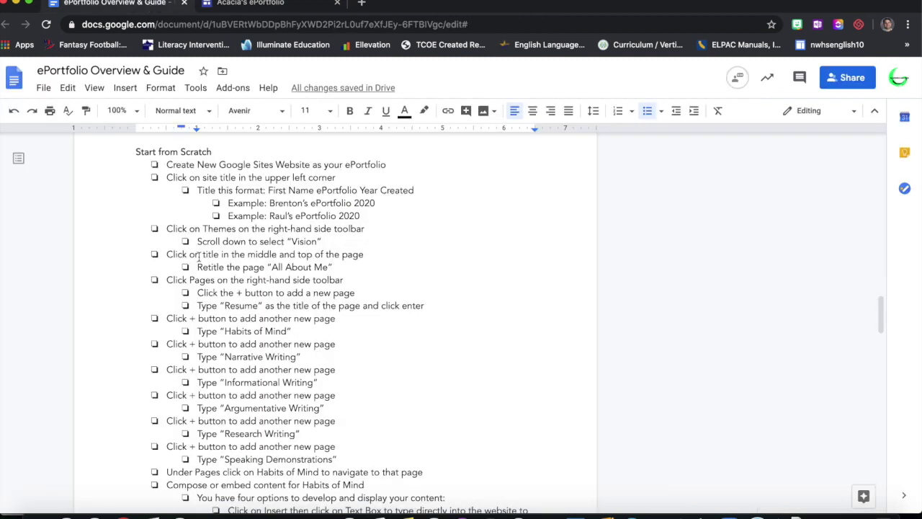
{"action": "left_click_drag", "start_coordinate": [173, 280], "coordinate": [346, 281]}
{"action": "left_click_drag", "start_coordinate": [237, 293], "coordinate": [260, 306]}
{"action": "left_click", "coordinate": [259, 4]}
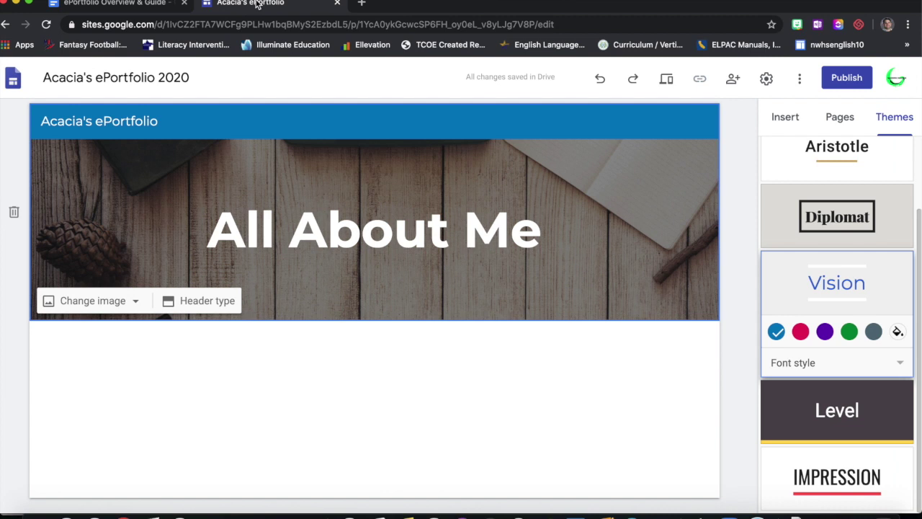
- Add a new Resume page from the Pages panel
{"action": "left_click", "coordinate": [841, 117]}
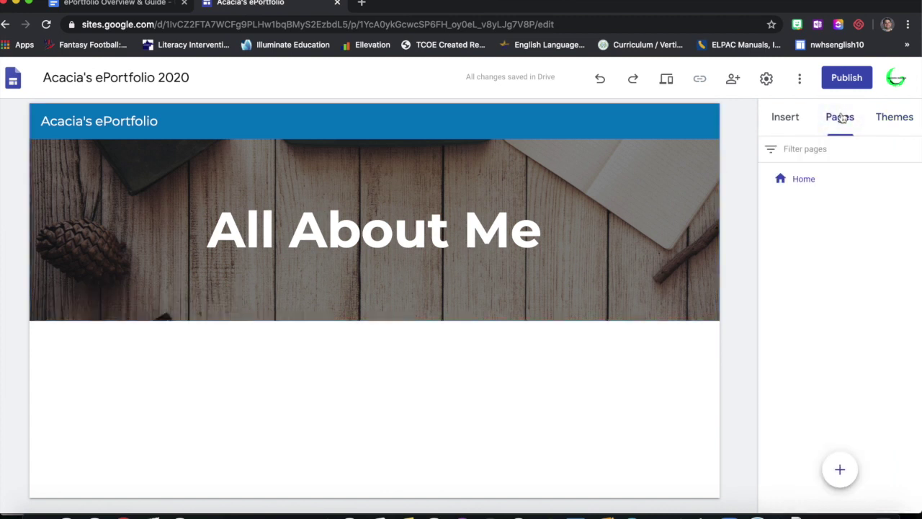
{"action": "mouse_move", "coordinate": [840, 469]}
{"action": "left_click", "coordinate": [841, 470]}
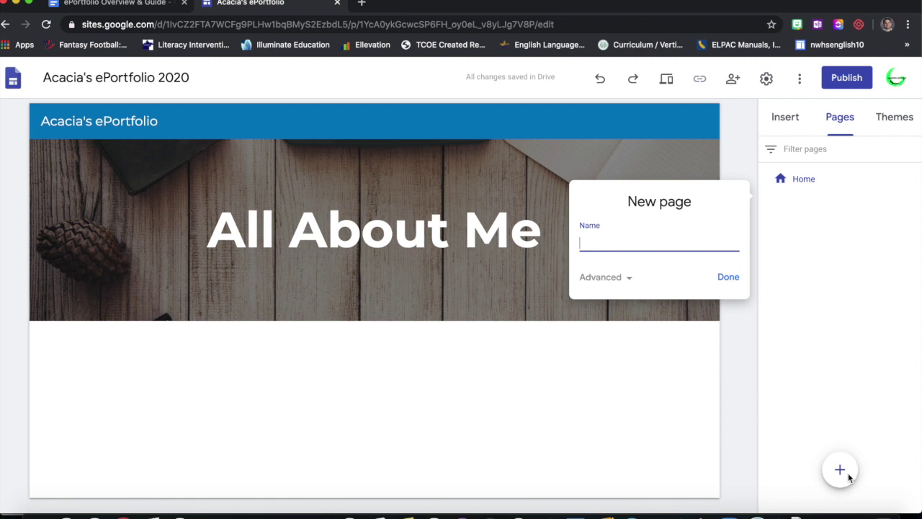
{"action": "type", "text": "Resume"}
{"action": "left_click", "coordinate": [725, 280]}
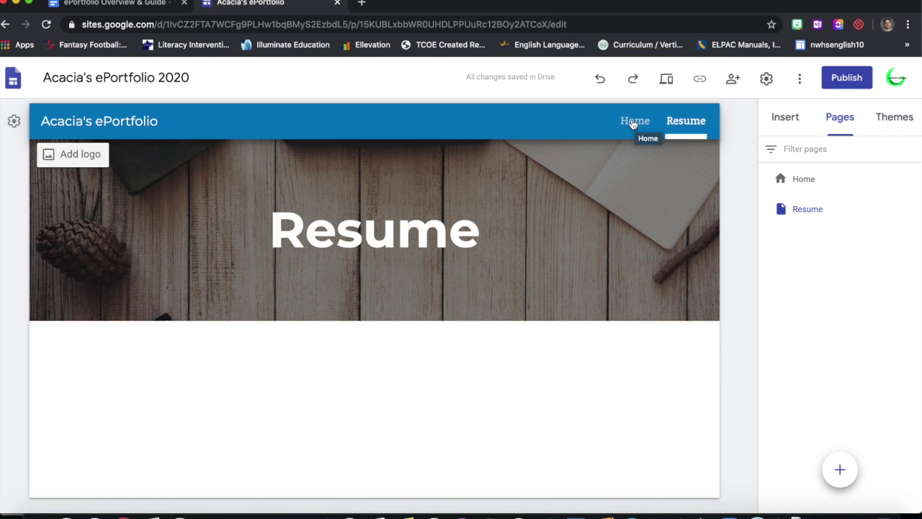
{"action": "left_click", "coordinate": [133, 4]}
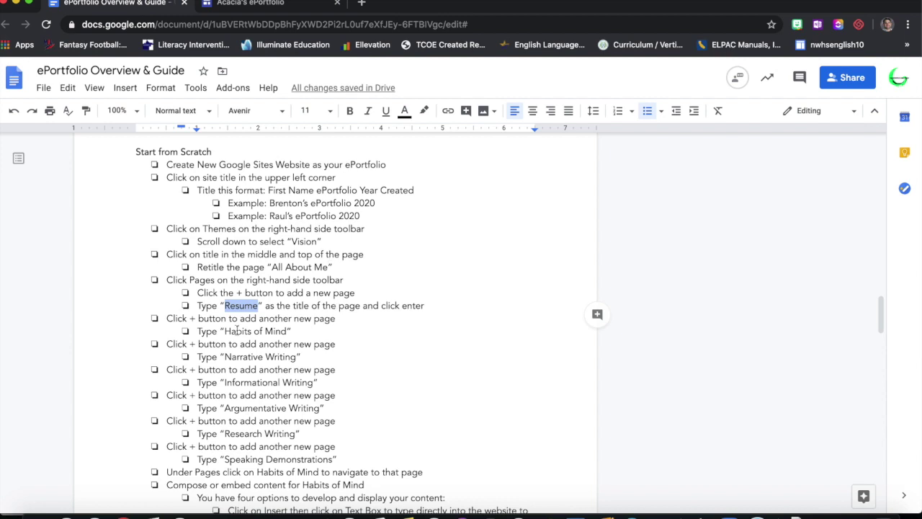
{"action": "left_click_drag", "start_coordinate": [165, 318], "coordinate": [358, 459]}
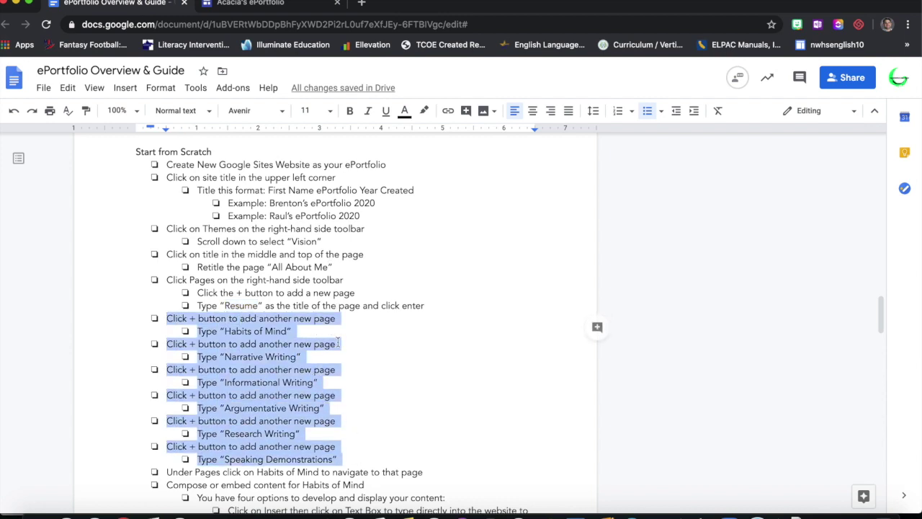
{"action": "left_click", "coordinate": [256, 330]}
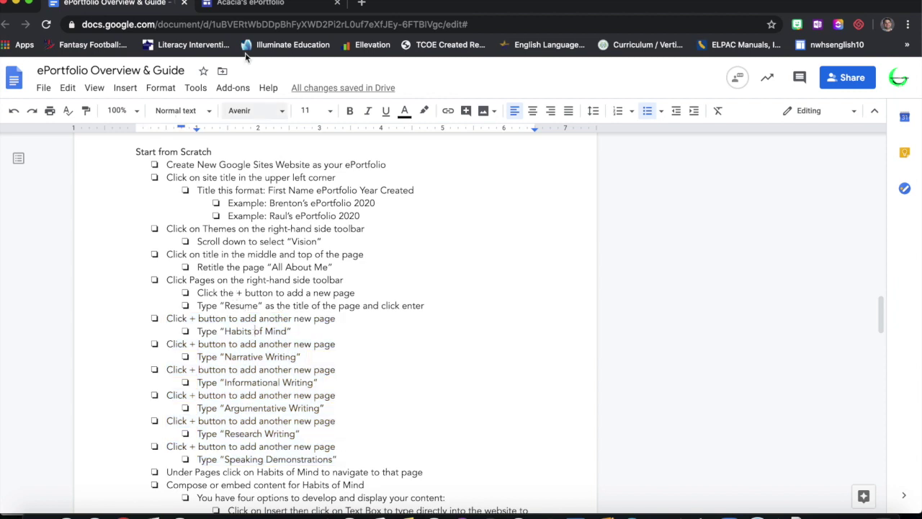
{"action": "left_click", "coordinate": [251, 4]}
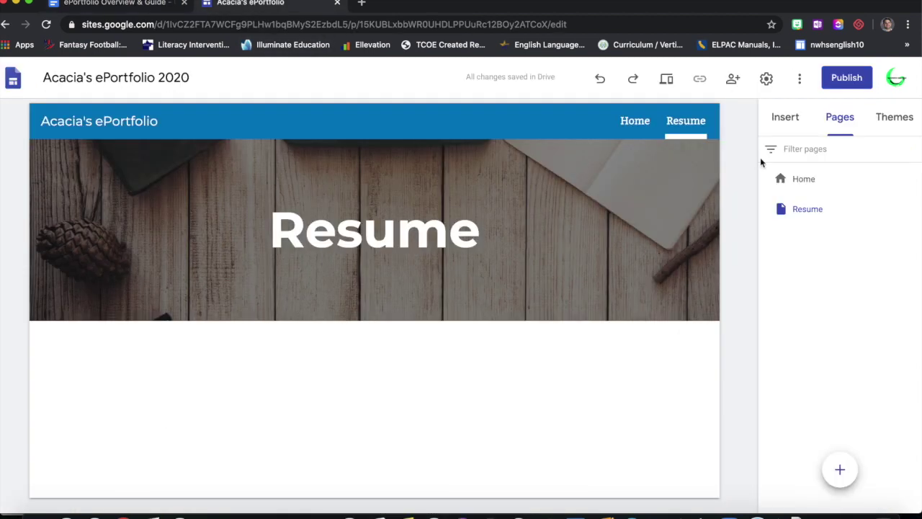
- Add the Habits of Mind and Narrative Writing pages
{"action": "left_click", "coordinate": [839, 469]}
{"action": "type", "text": "Habits of Mind"}
{"action": "left_click", "coordinate": [723, 310]}
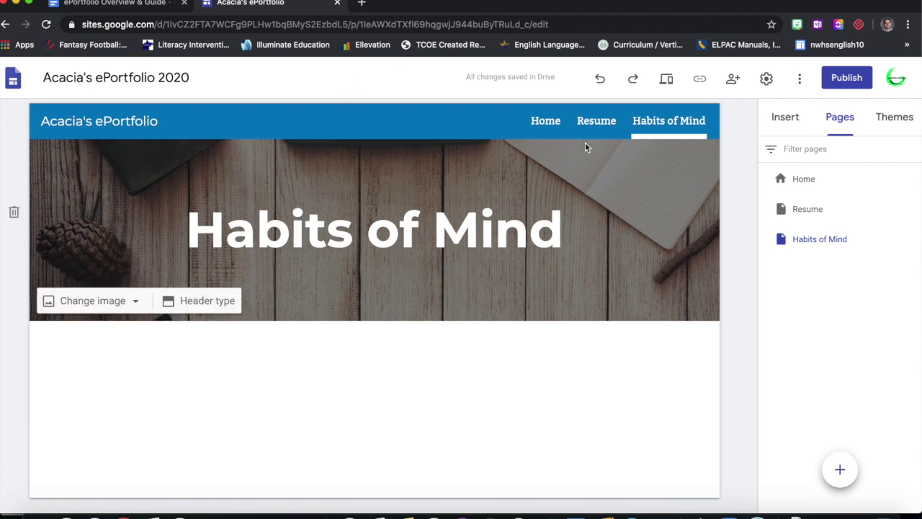
{"action": "left_click", "coordinate": [124, 4]}
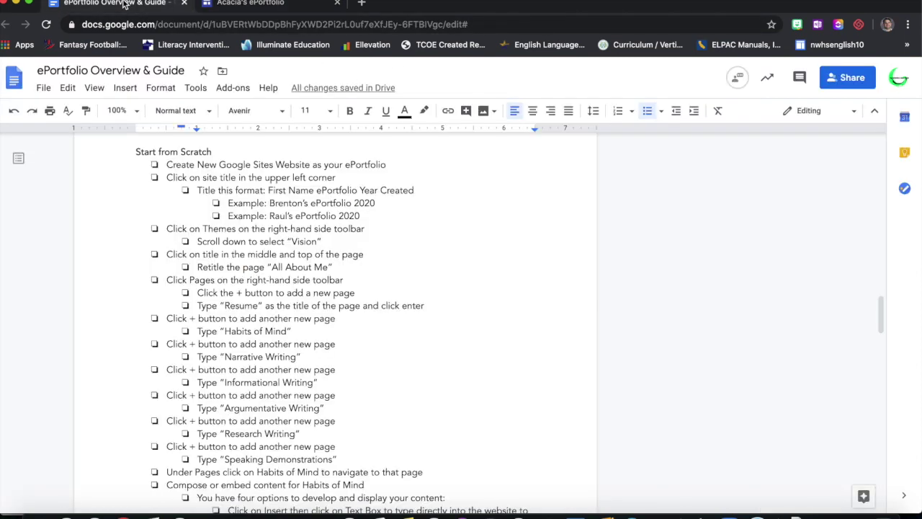
{"action": "left_click", "coordinate": [252, 6]}
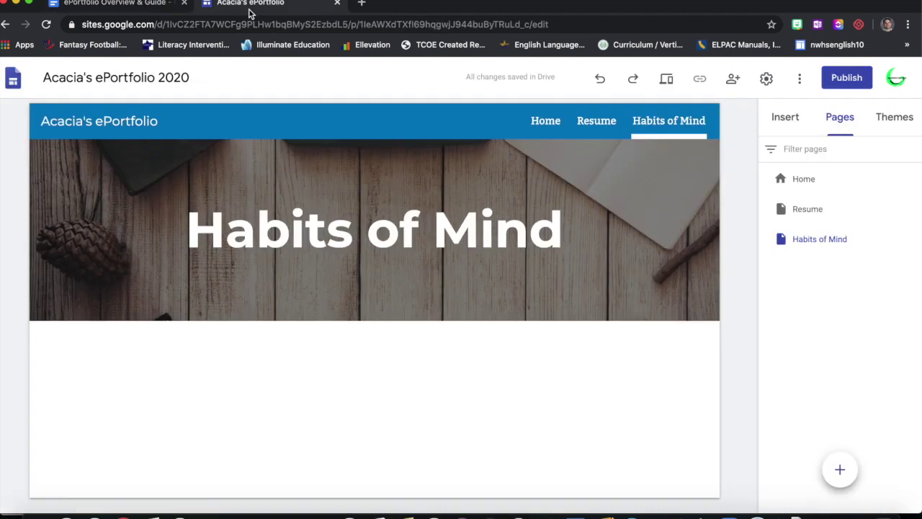
{"action": "left_click", "coordinate": [841, 470]}
{"action": "type", "text": "Narrative Writing"}
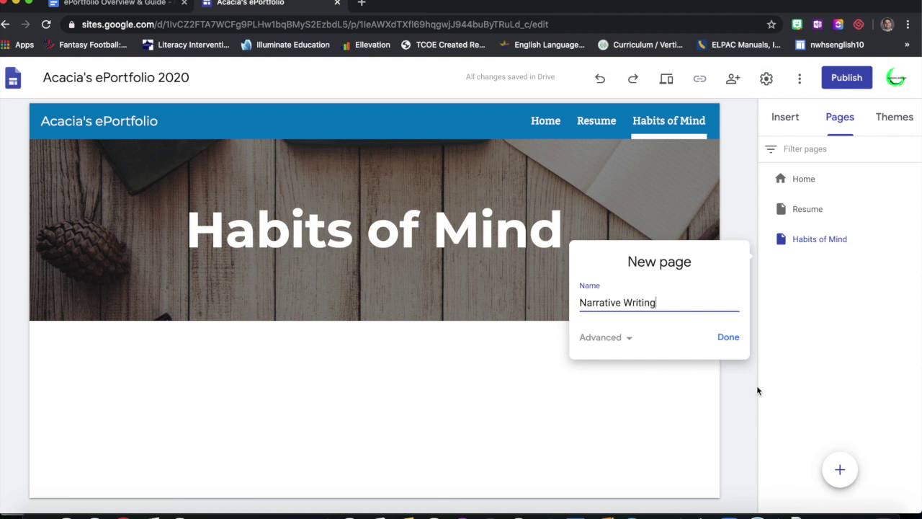
{"action": "left_click", "coordinate": [729, 339]}
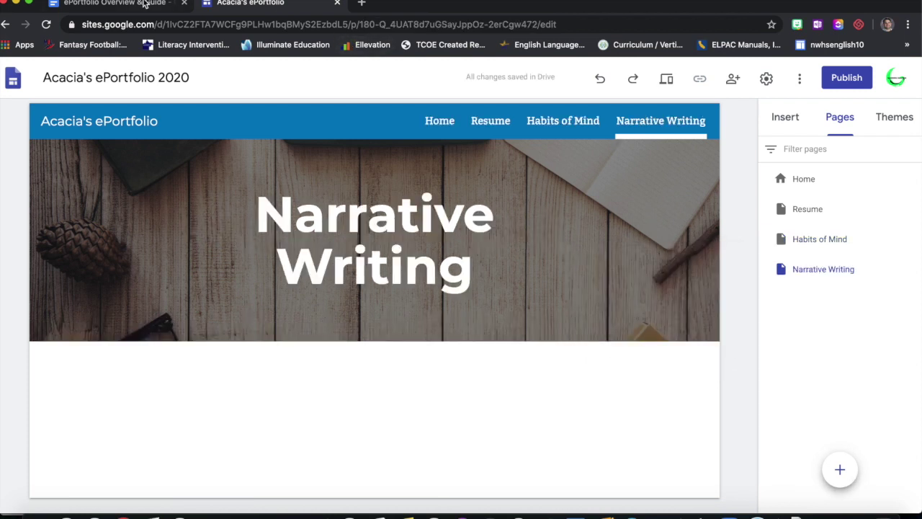
{"action": "left_click", "coordinate": [144, 5]}
{"action": "scroll", "coordinate": [260, 295], "scroll_direction": "down", "scroll_amount": 1}
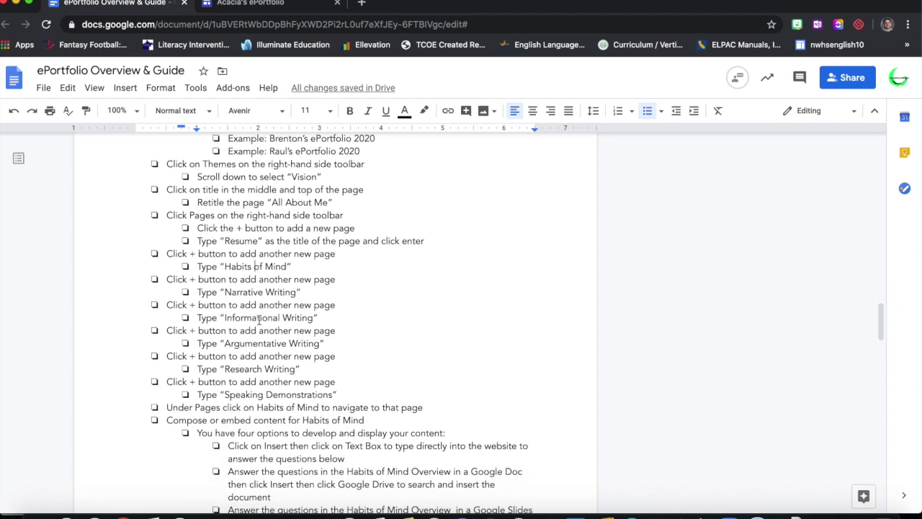
{"action": "left_click", "coordinate": [245, 6]}
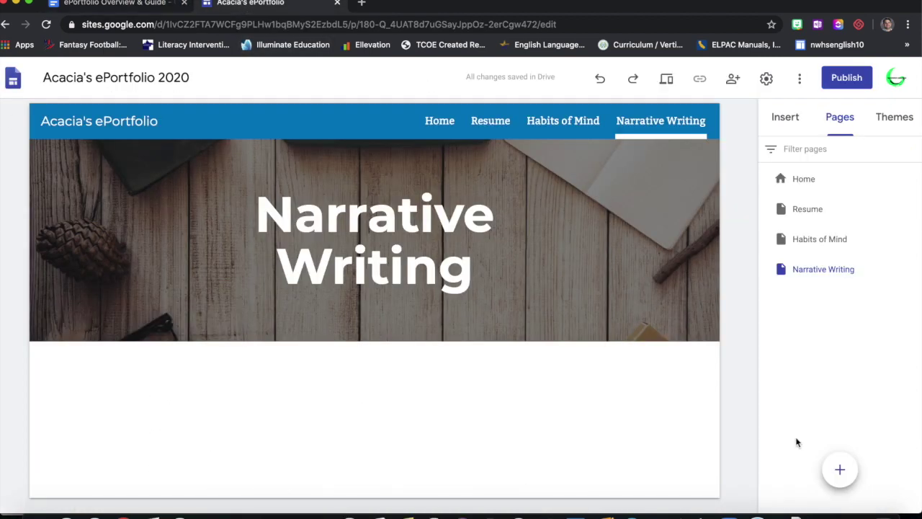
- Add the Informational Writing and Argumentative Writing pages
{"action": "left_click", "coordinate": [840, 472]}
{"action": "type", "text": "Info"}
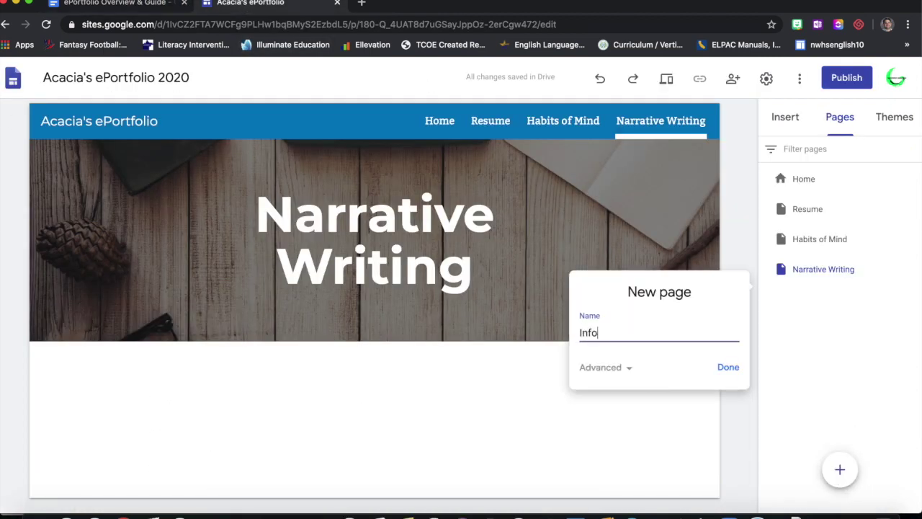
{"action": "type", "text": "rmational Writing"}
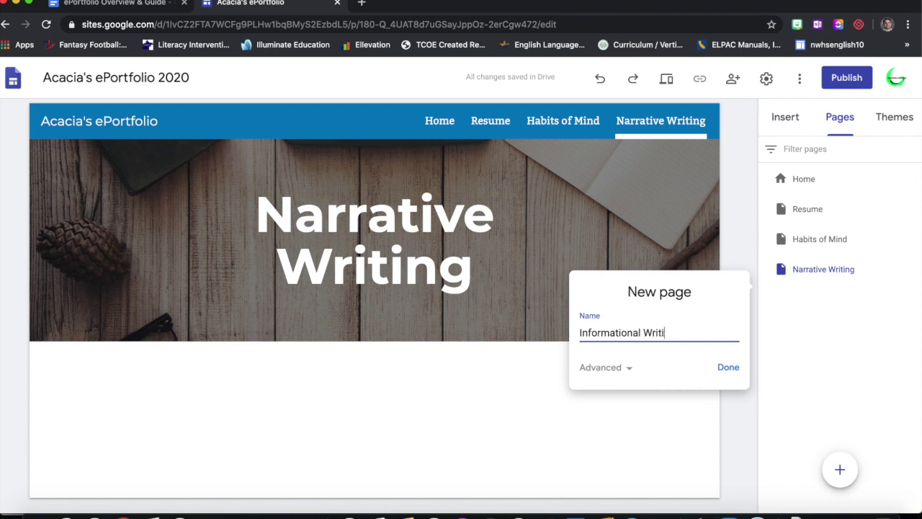
{"action": "left_click", "coordinate": [726, 367]}
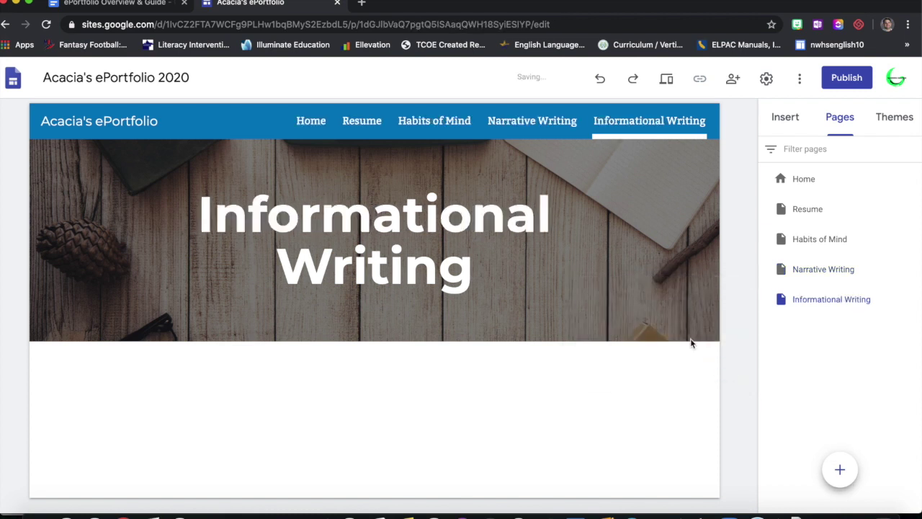
{"action": "left_click", "coordinate": [151, 5]}
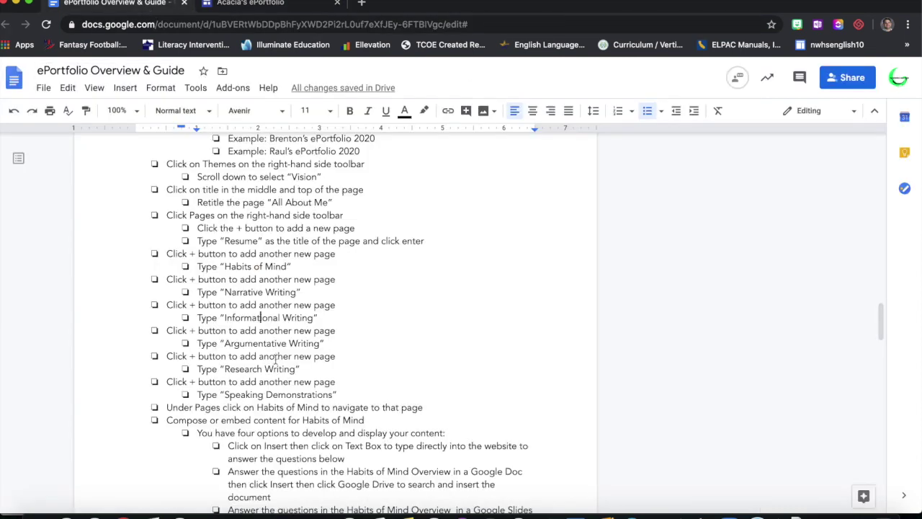
{"action": "left_click", "coordinate": [274, 4]}
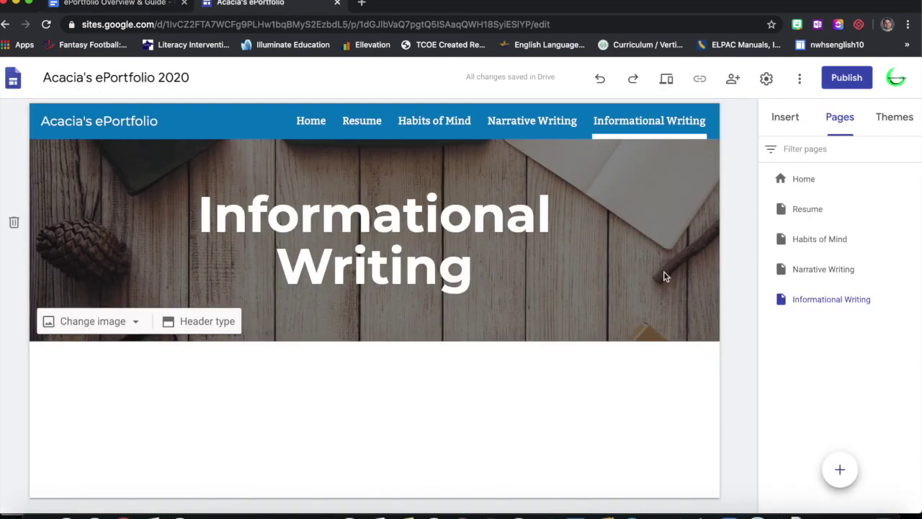
{"action": "left_click", "coordinate": [841, 470]}
{"action": "type", "text": "Argumentative"}
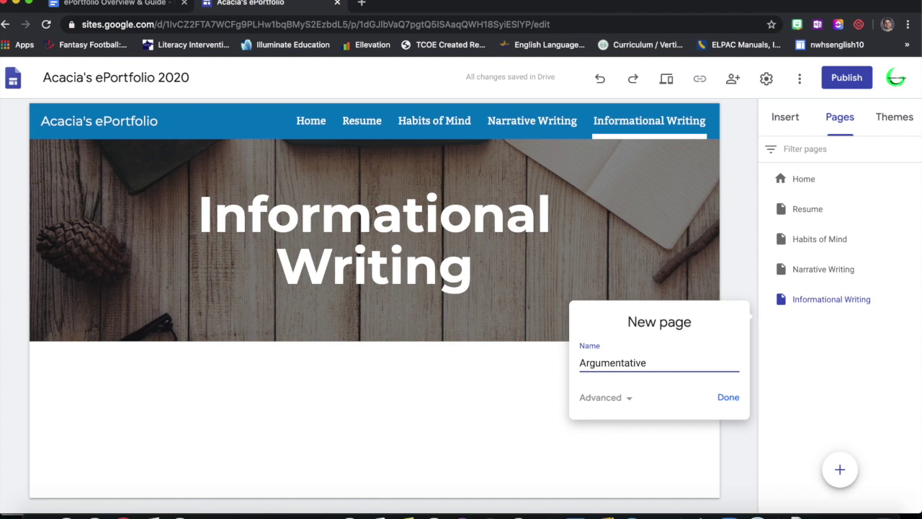
{"action": "type", "text": " Writing"}
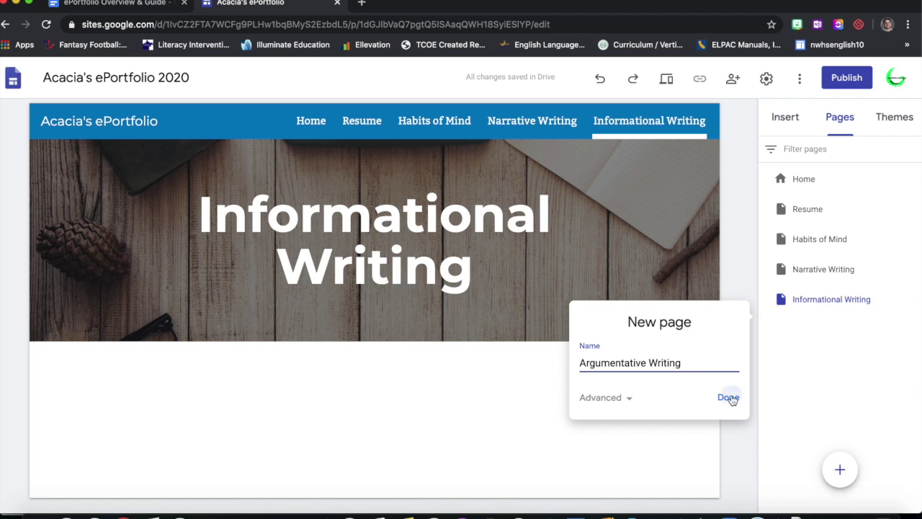
{"action": "left_click", "coordinate": [729, 398]}
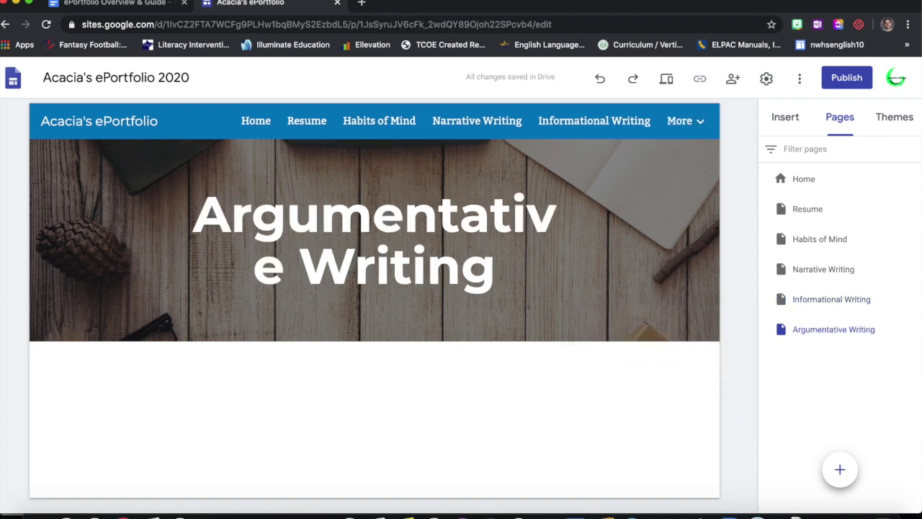
{"action": "left_click", "coordinate": [113, 4]}
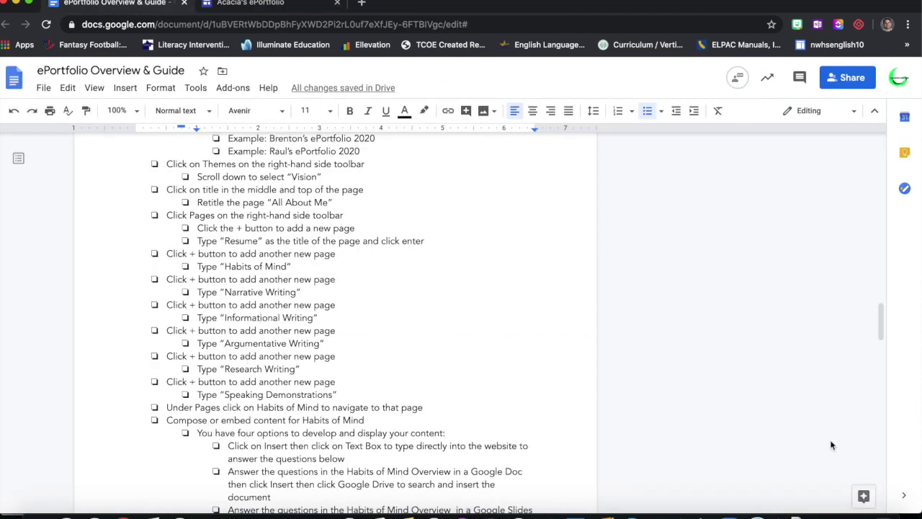
{"action": "left_click", "coordinate": [301, 2]}
- Add the Research Writing and Speaking Demonstrations pages
{"action": "left_click", "coordinate": [839, 469]}
{"action": "type", "text": "Res"}
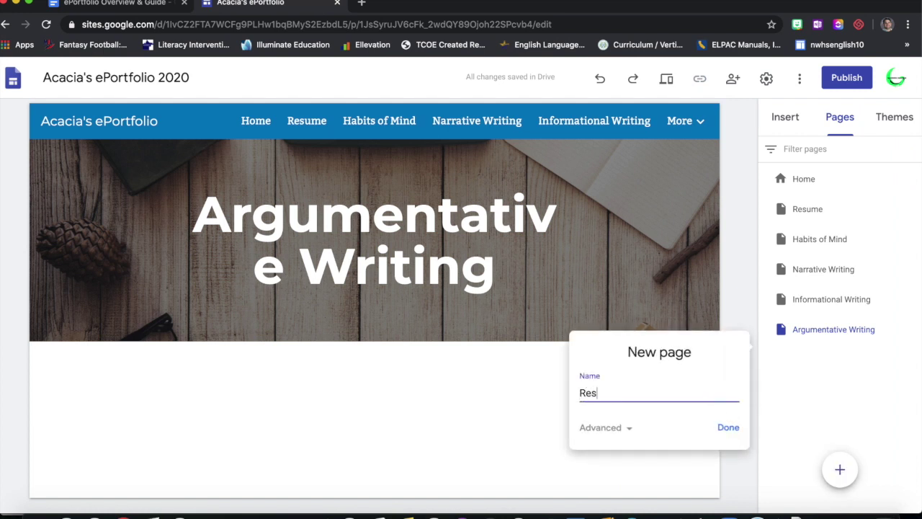
{"action": "type", "text": "earch Writing"}
{"action": "left_click", "coordinate": [728, 427]}
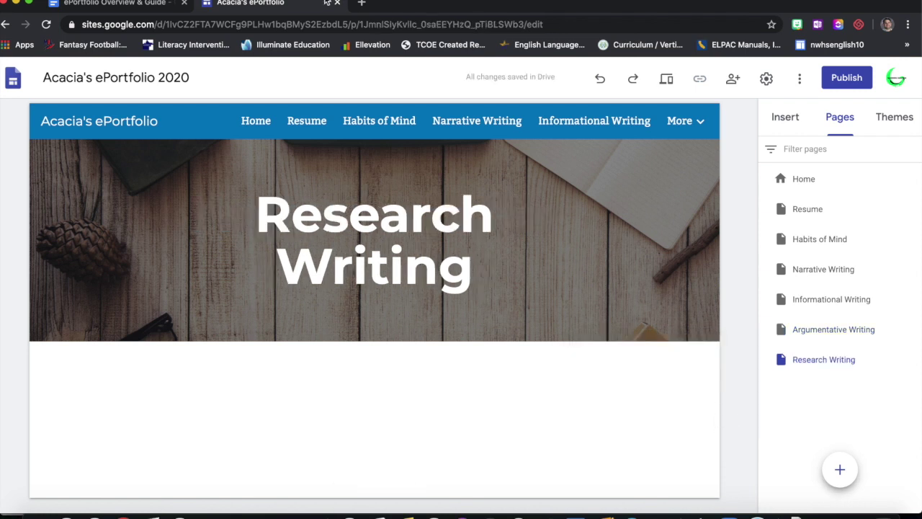
{"action": "left_click", "coordinate": [115, 3]}
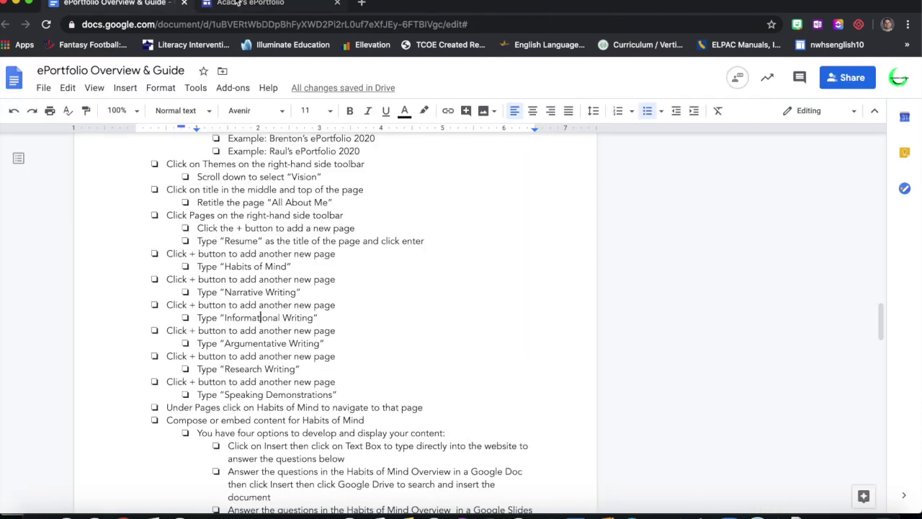
{"action": "left_click", "coordinate": [236, 3]}
{"action": "left_click", "coordinate": [844, 469]}
{"action": "type", "text": "Speaking Demonstrations"}
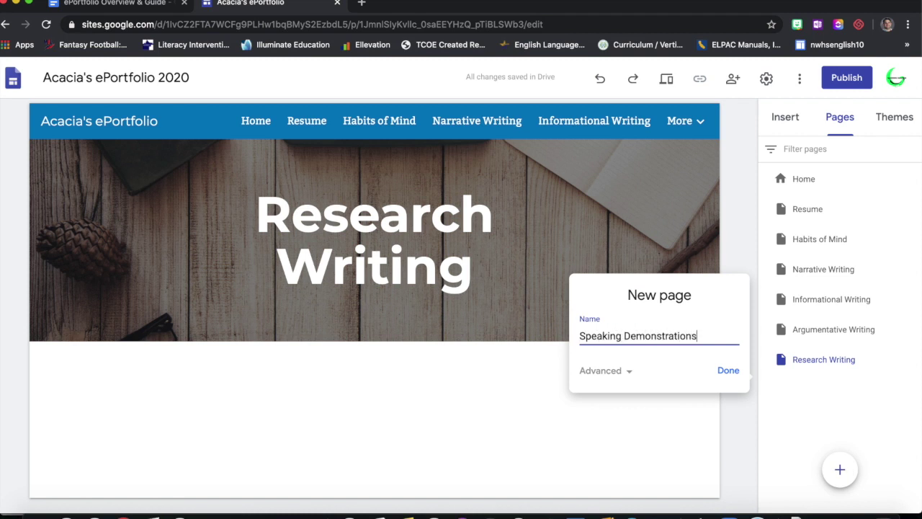
{"action": "left_click", "coordinate": [727, 372]}
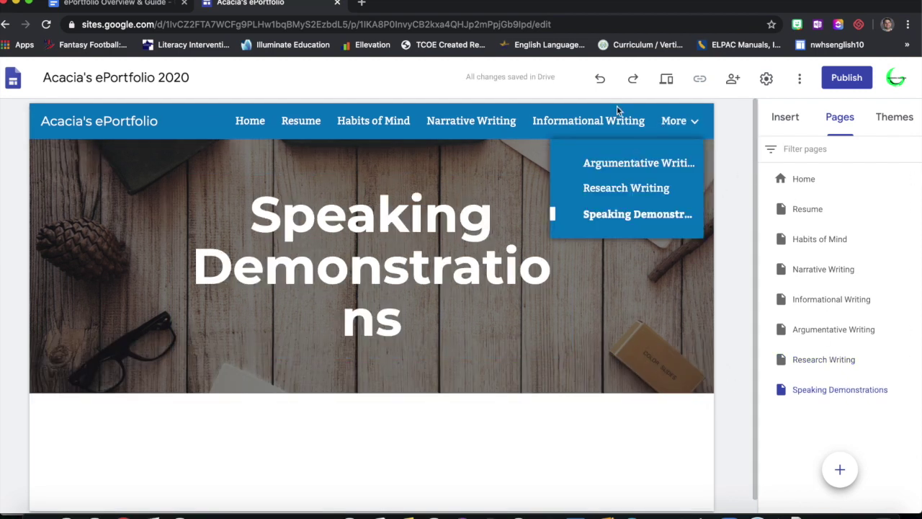
- Select the Speaking Demonstrations page title, then preview the site in visitor view
{"action": "mouse_move", "coordinate": [697, 123]}
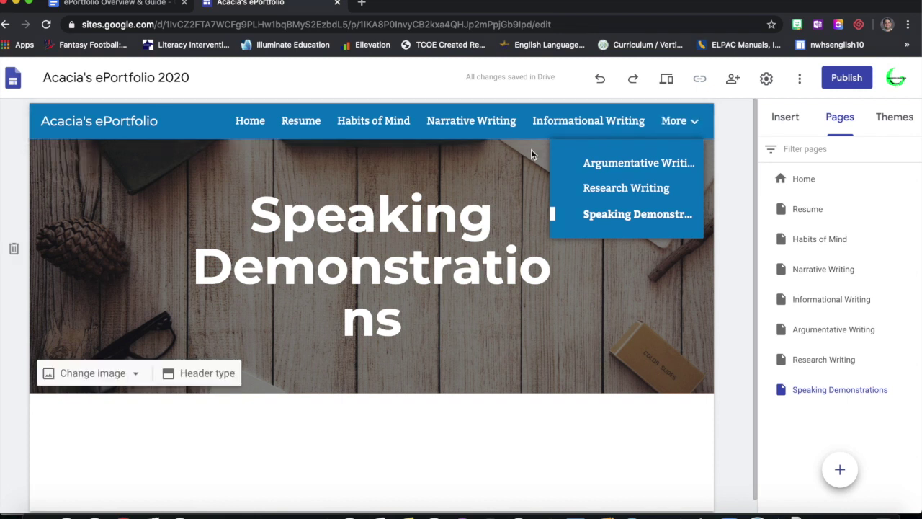
{"action": "left_click", "coordinate": [572, 254]}
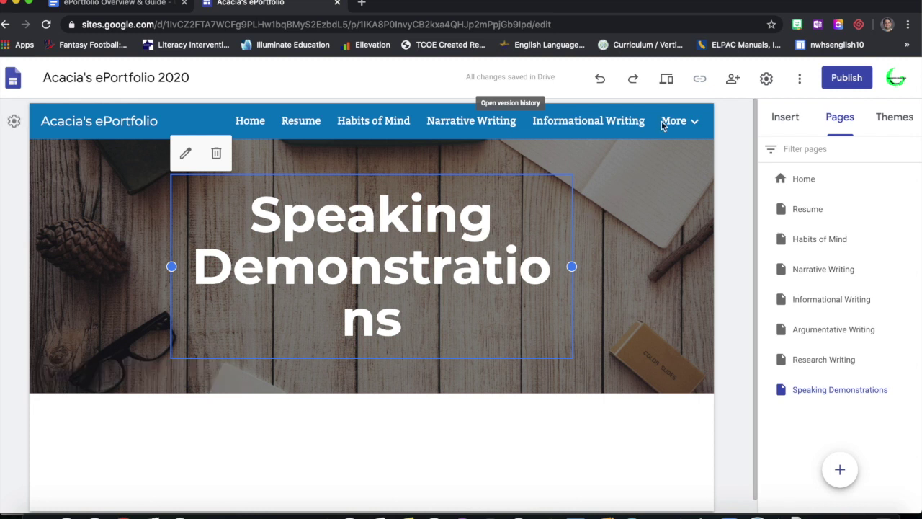
{"action": "left_click", "coordinate": [666, 80]}
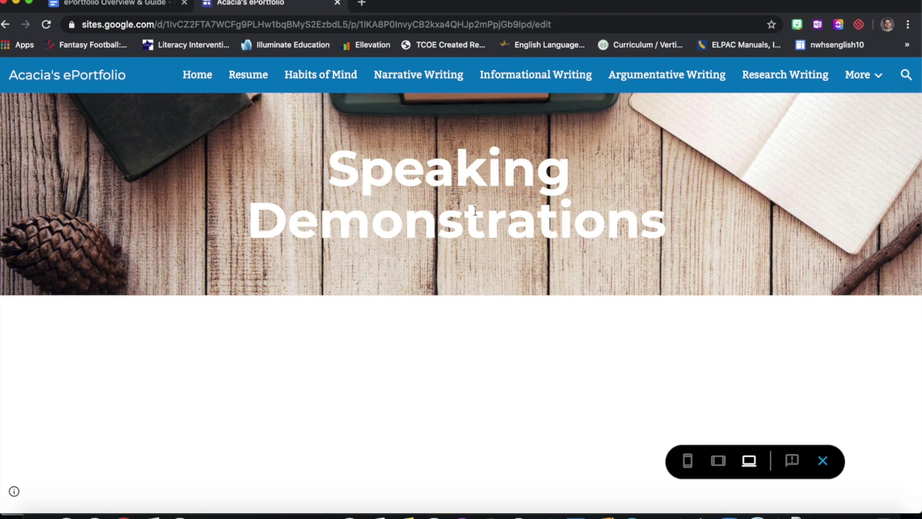
- View the page at tablet, phone and desktop widths, then exit preview and return to the guide
{"action": "left_click", "coordinate": [718, 462]}
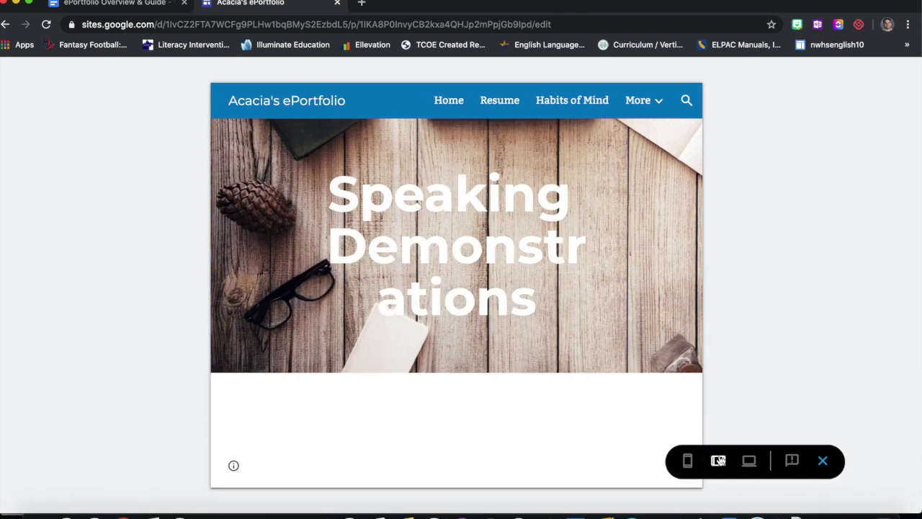
{"action": "left_click", "coordinate": [688, 462]}
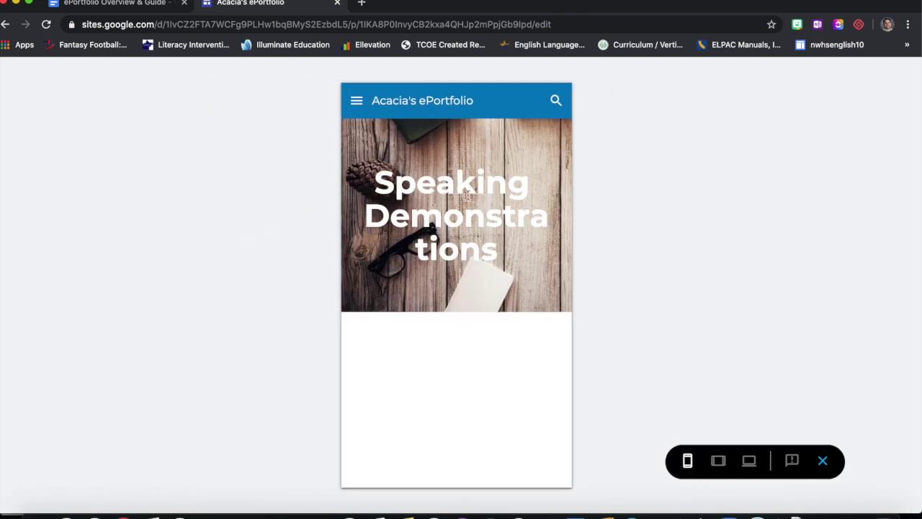
{"action": "left_click", "coordinate": [750, 461]}
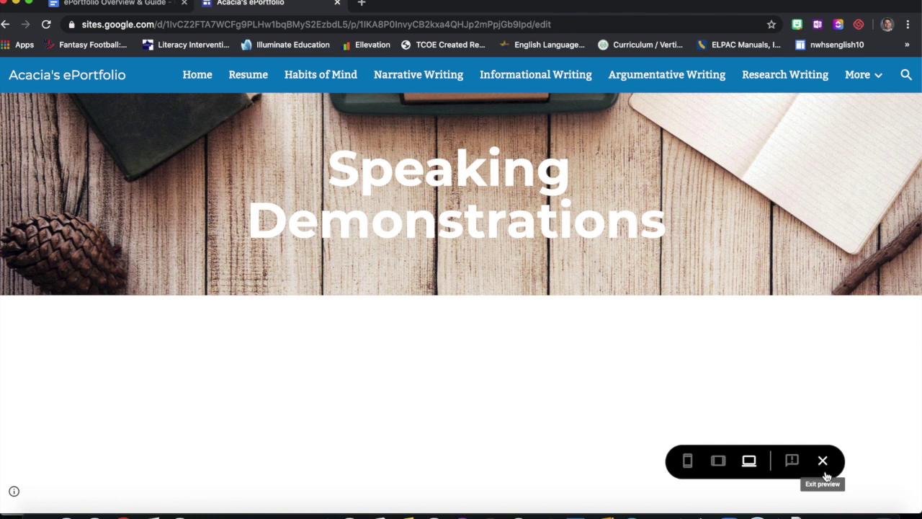
{"action": "left_click", "coordinate": [825, 463]}
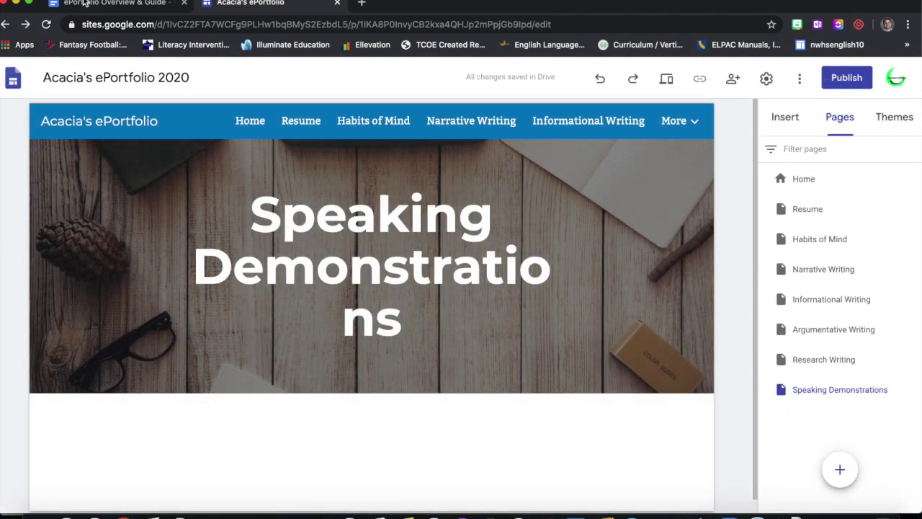
{"action": "left_click", "coordinate": [85, 4]}
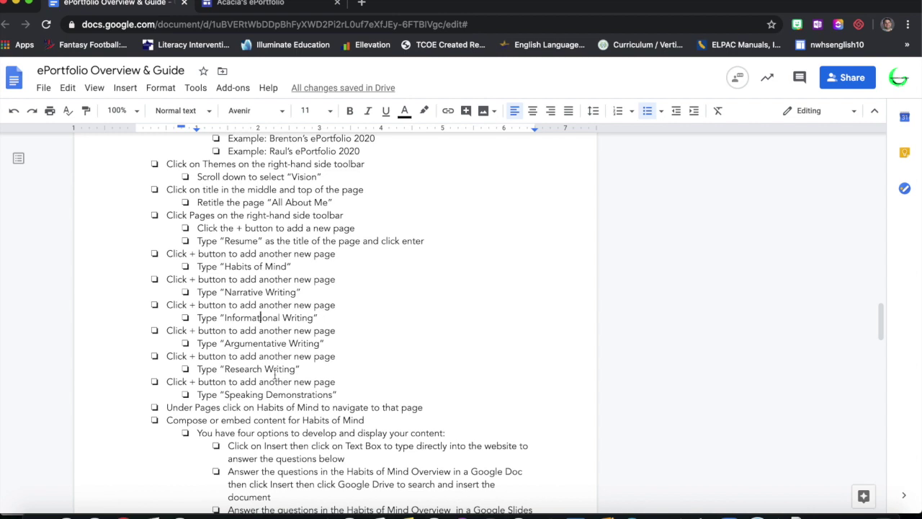
- Open the Habits of Mind page in the ePortfolio editor
{"action": "scroll", "coordinate": [274, 375], "scroll_direction": "down", "scroll_amount": 2}
{"action": "scroll", "coordinate": [275, 375], "scroll_direction": "down", "scroll_amount": 1}
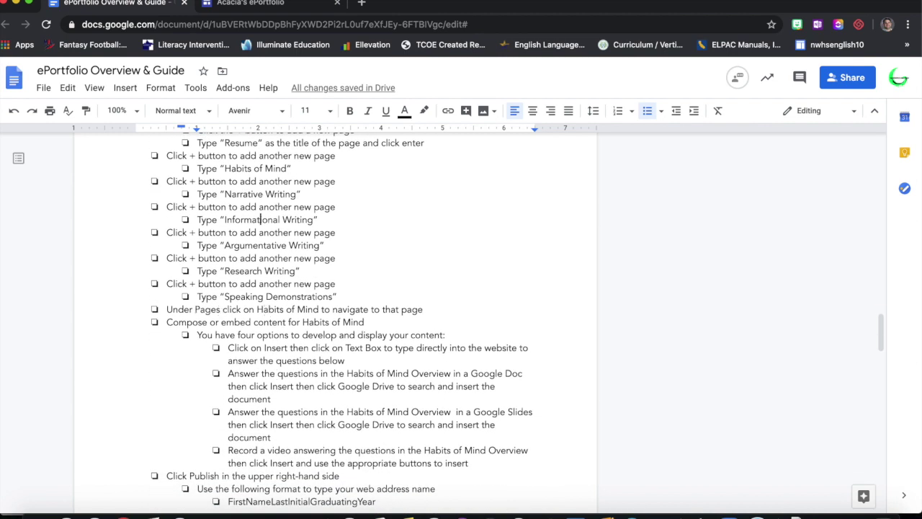
{"action": "left_click", "coordinate": [252, 4]}
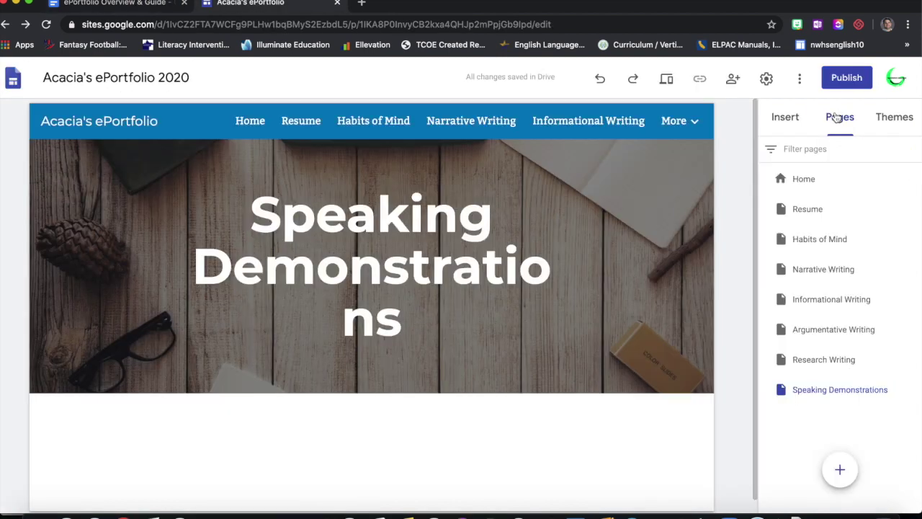
{"action": "left_click", "coordinate": [832, 245]}
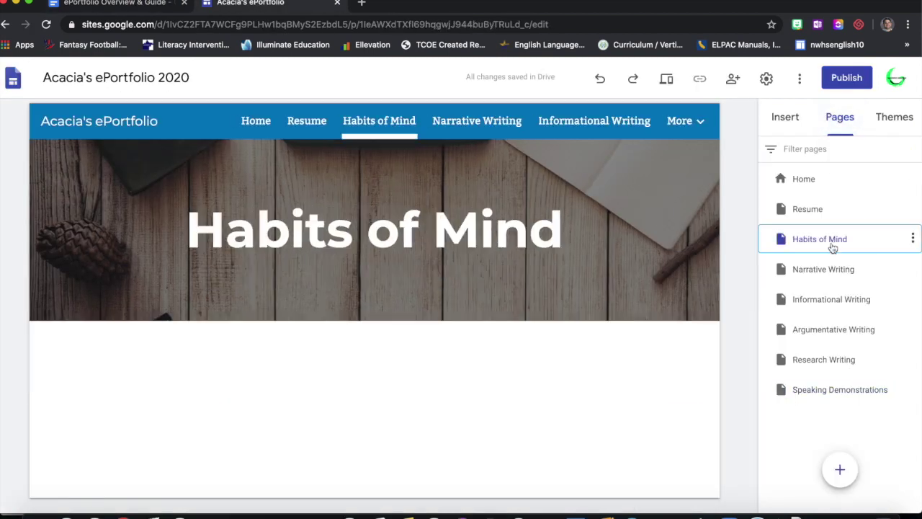
- Open the guide's exemplar ePortfolio template link in a new tab
{"action": "left_click", "coordinate": [131, 3]}
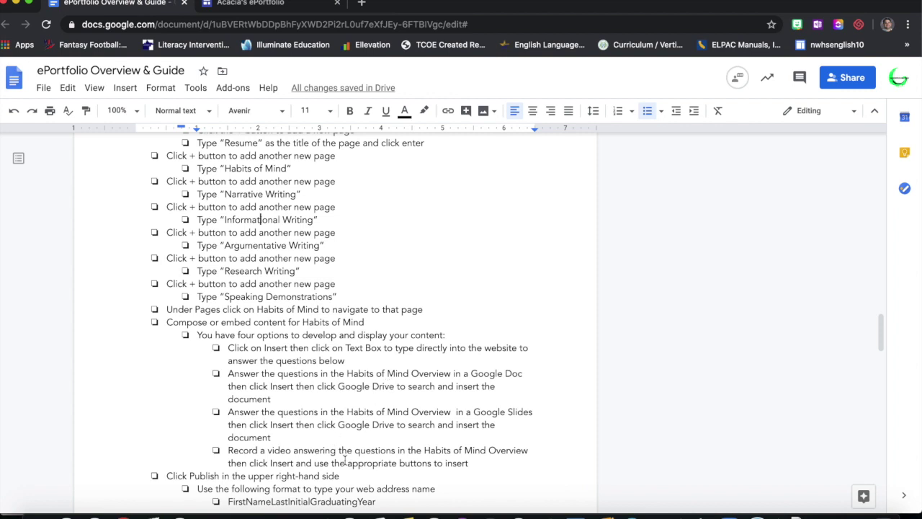
{"action": "scroll", "coordinate": [345, 460], "scroll_direction": "down", "scroll_amount": 1}
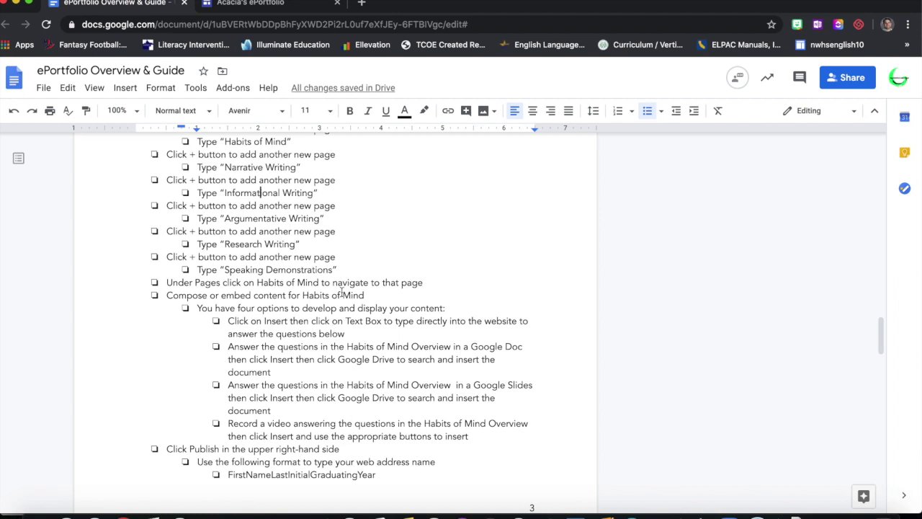
{"action": "scroll", "coordinate": [271, 296], "scroll_direction": "up", "scroll_amount": 10}
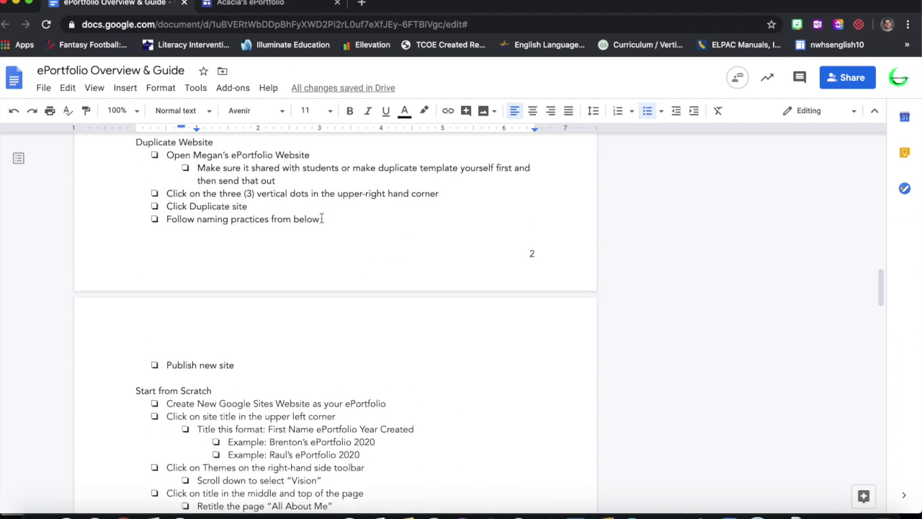
{"action": "left_click", "coordinate": [228, 341]}
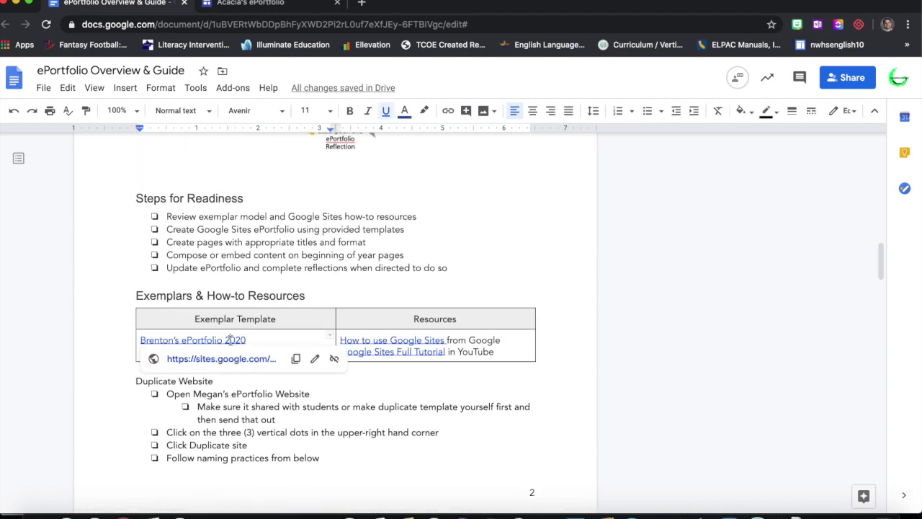
{"action": "left_click", "coordinate": [231, 364]}
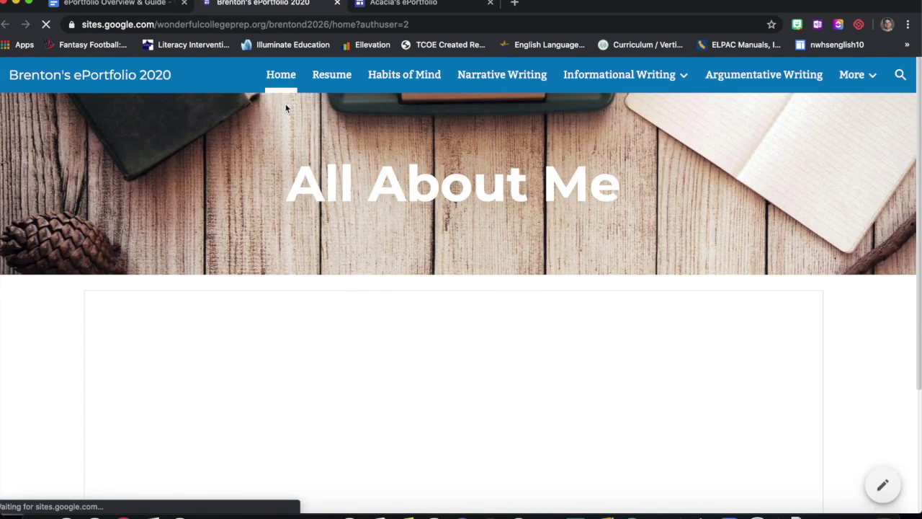
- Look through the exemplar's Habits of Mind reflection table, then go back to the ePortfolio editor
{"action": "left_click", "coordinate": [393, 79]}
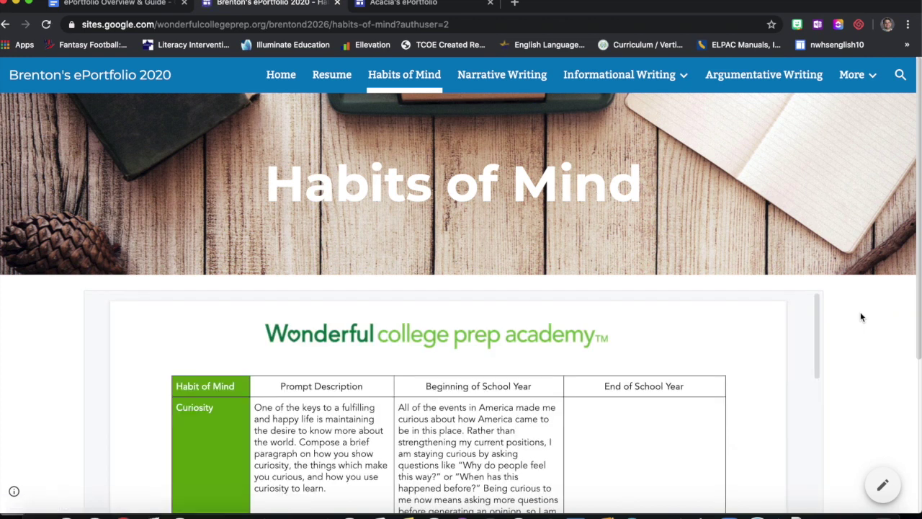
{"action": "scroll", "coordinate": [862, 317], "scroll_direction": "down", "scroll_amount": 5}
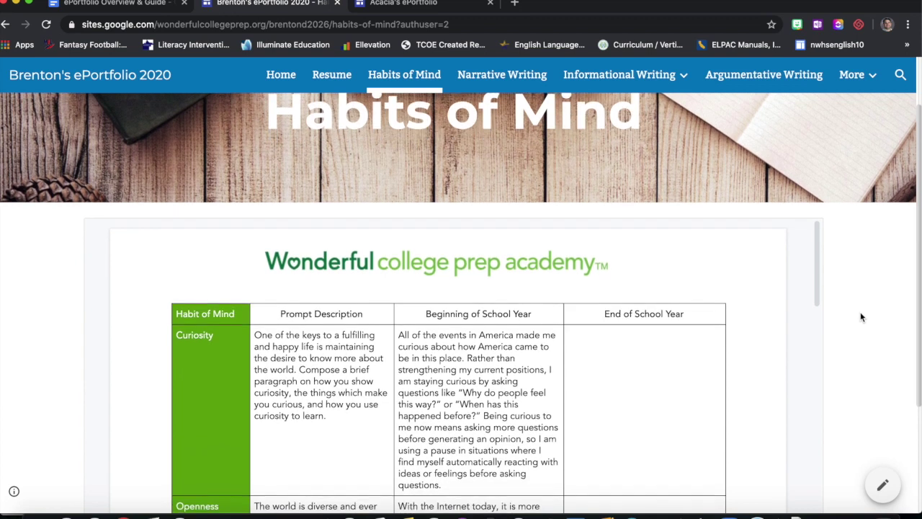
{"action": "scroll", "coordinate": [861, 317], "scroll_direction": "up", "scroll_amount": 5}
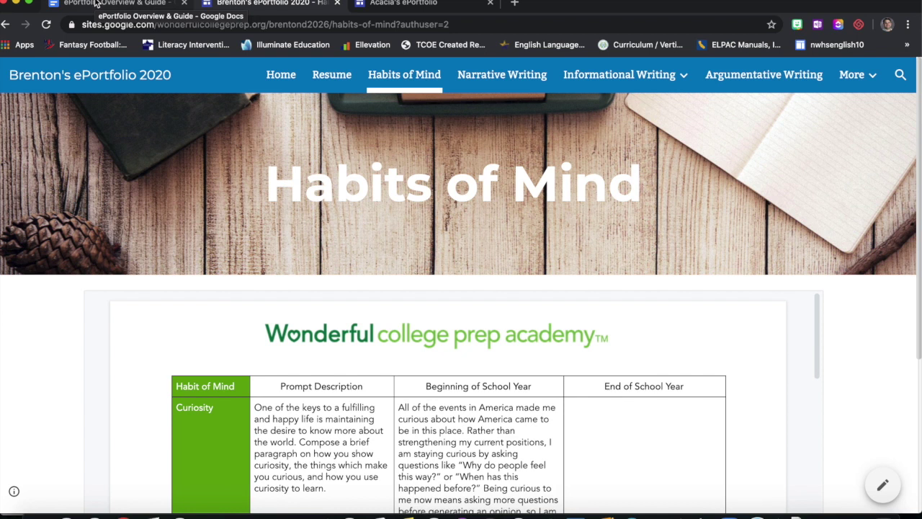
{"action": "left_click", "coordinate": [386, 3]}
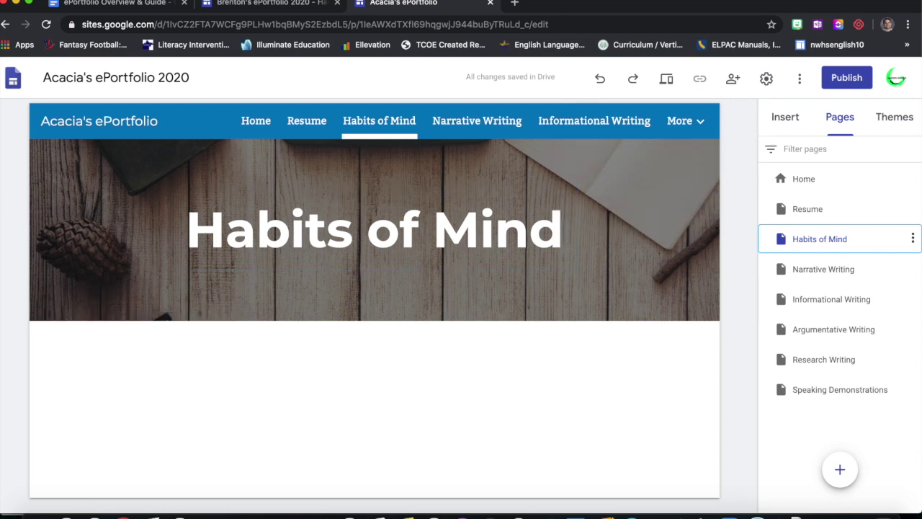
- Highlight the guide's paragraph about answering in a Google Doc inserted from Drive
{"action": "left_click", "coordinate": [128, 3]}
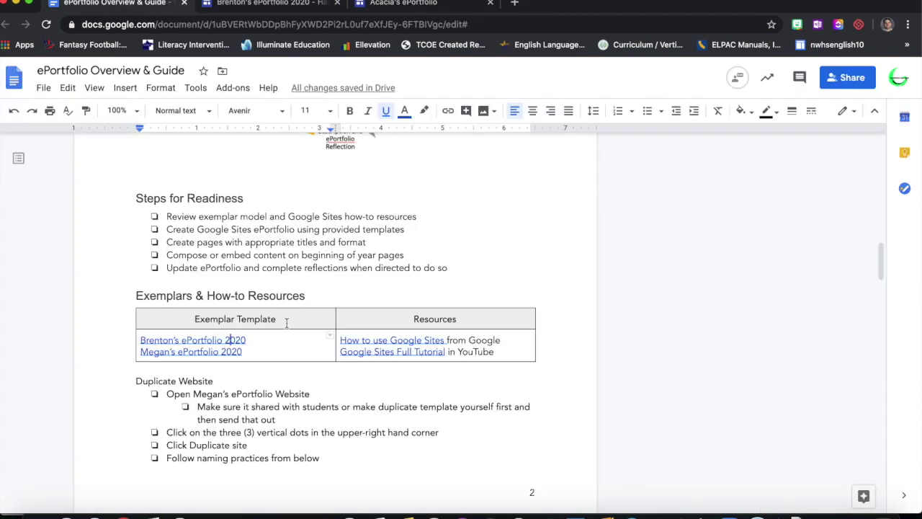
{"action": "scroll", "coordinate": [277, 260], "scroll_direction": "down", "scroll_amount": 15}
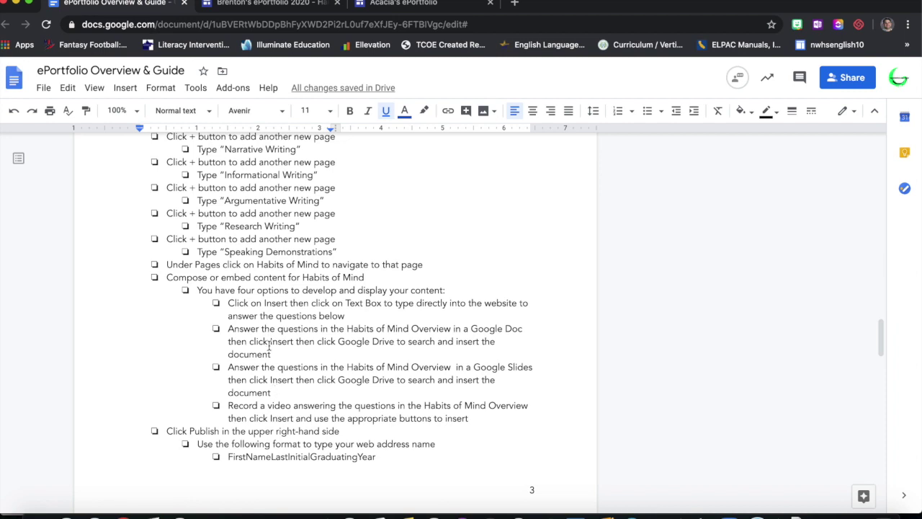
{"action": "left_click_drag", "start_coordinate": [270, 354], "coordinate": [227, 331]}
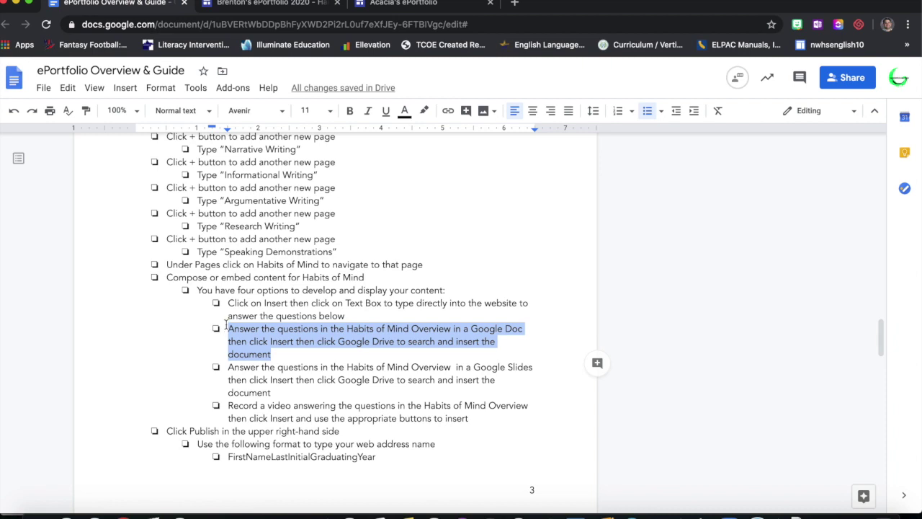
{"action": "left_click", "coordinate": [247, 3]}
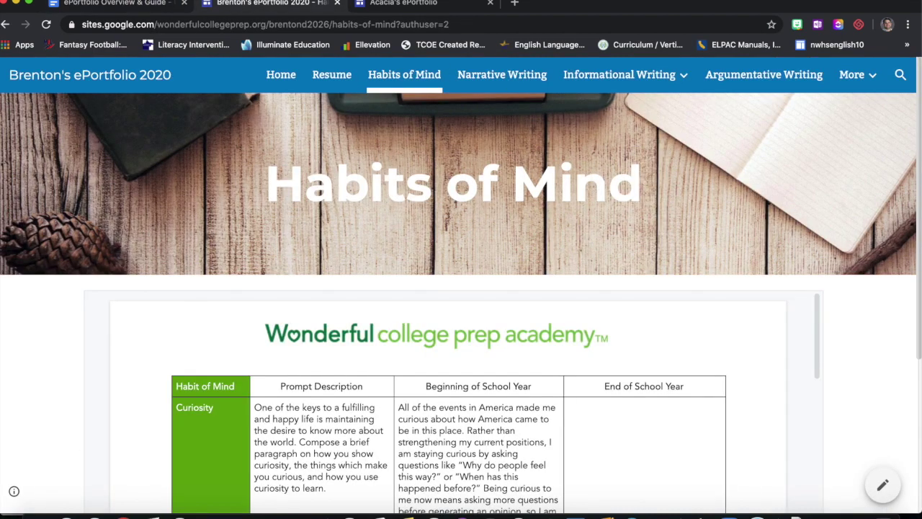
{"action": "left_click_drag", "start_coordinate": [416, 5], "coordinate": [309, 5]}
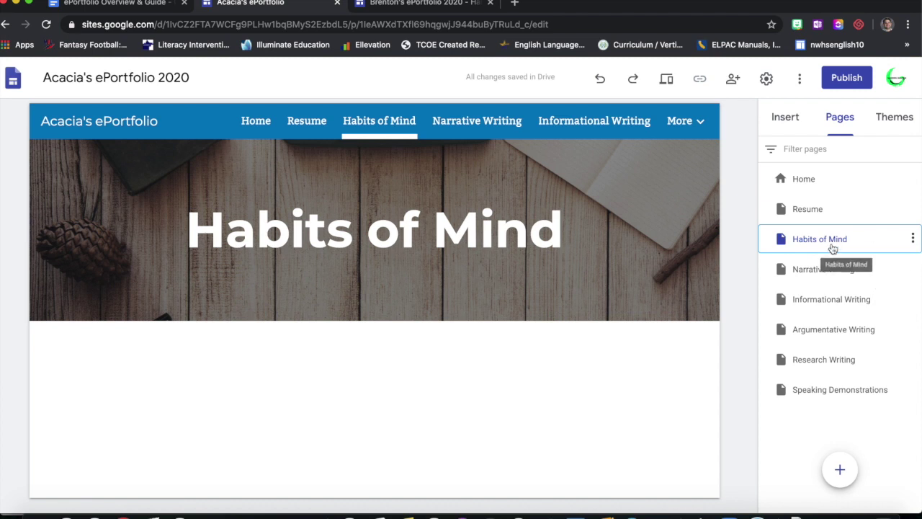
- Search Drive for 'Habits of Mind' and select the first matching document
{"action": "left_click", "coordinate": [775, 117]}
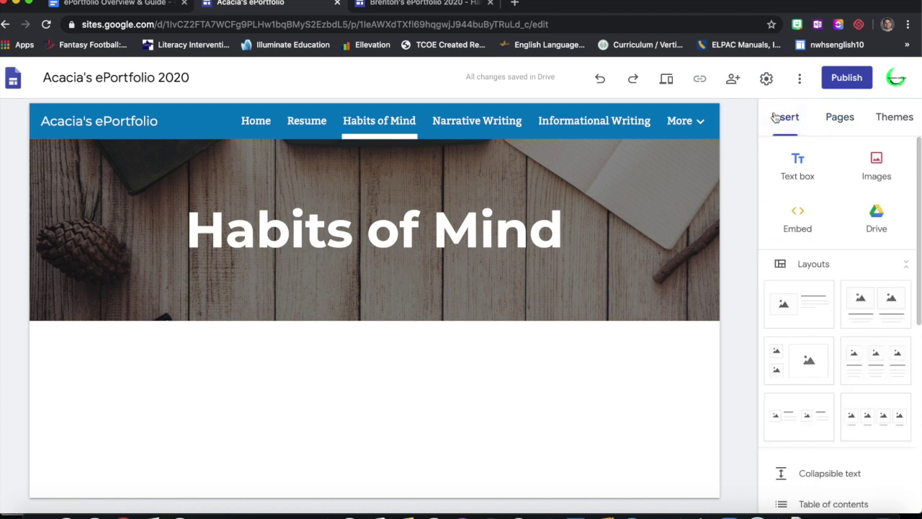
{"action": "left_click", "coordinate": [873, 218]}
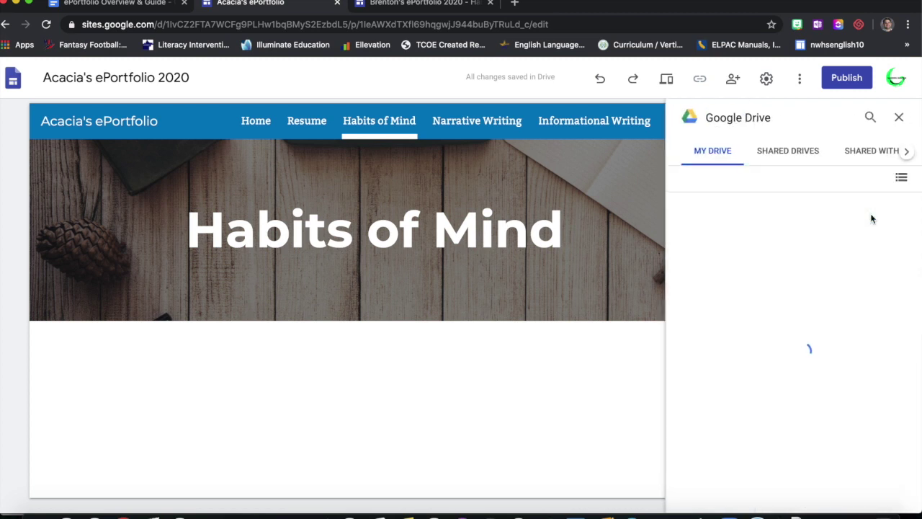
{"action": "left_click", "coordinate": [869, 119]}
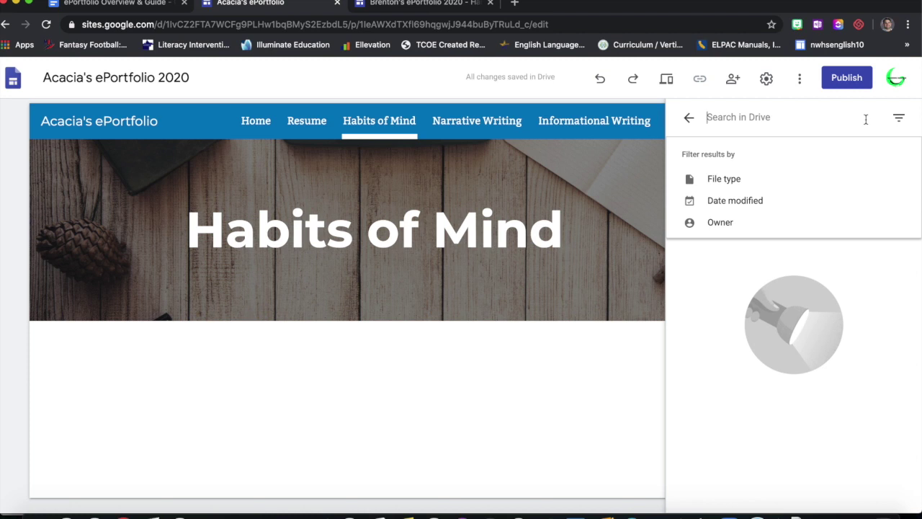
{"action": "type", "text": "Habits of Mind"}
{"action": "key", "text": "Return"}
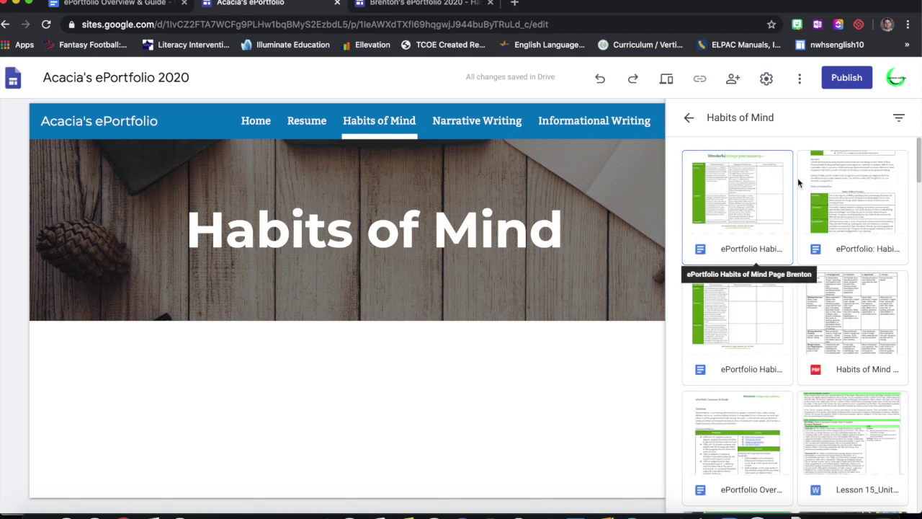
{"action": "left_click", "coordinate": [761, 223]}
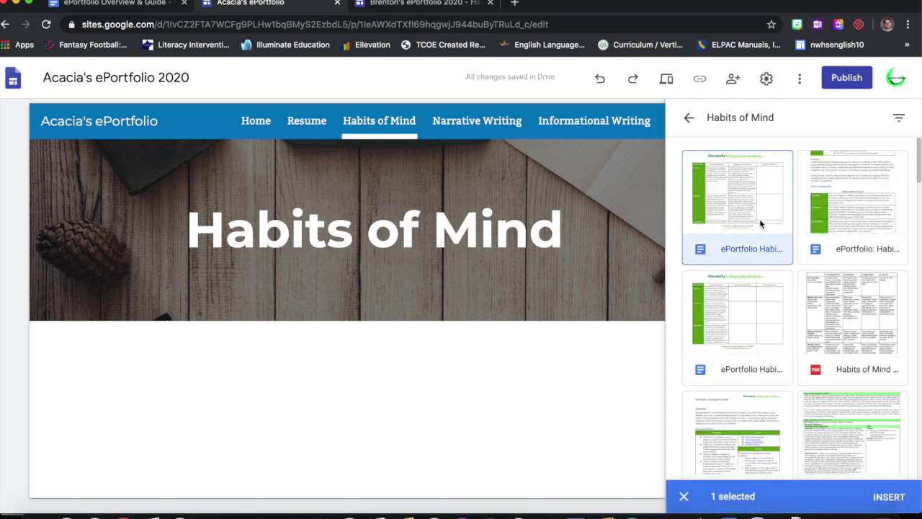
- Insert the Habits of Mind document and stretch its embed taller to show more table rows
{"action": "left_click", "coordinate": [882, 496]}
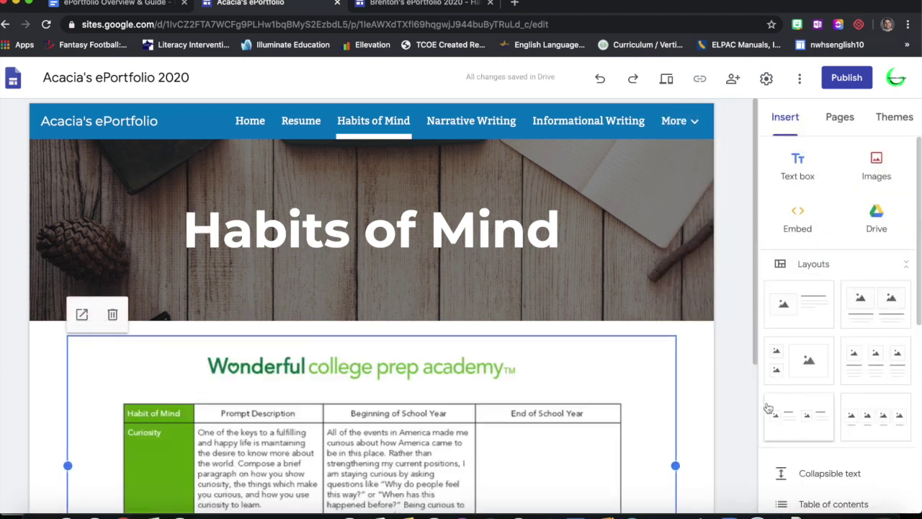
{"action": "scroll", "coordinate": [725, 373], "scroll_direction": "down", "scroll_amount": 3}
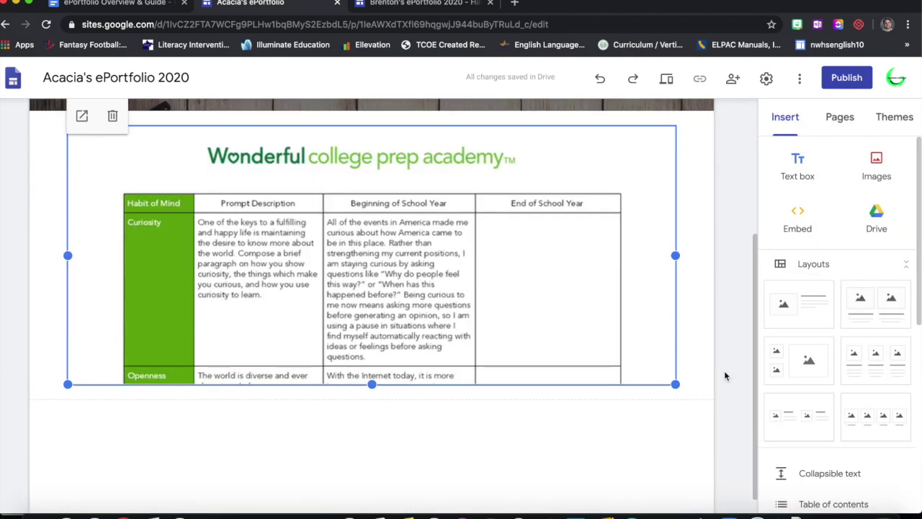
{"action": "scroll", "coordinate": [724, 376], "scroll_direction": "down", "scroll_amount": 1}
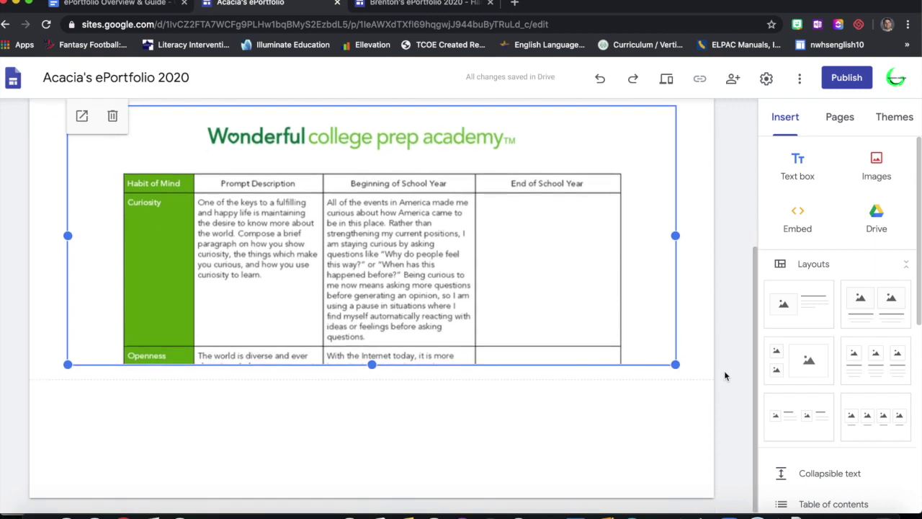
{"action": "mouse_move", "coordinate": [61, 238]}
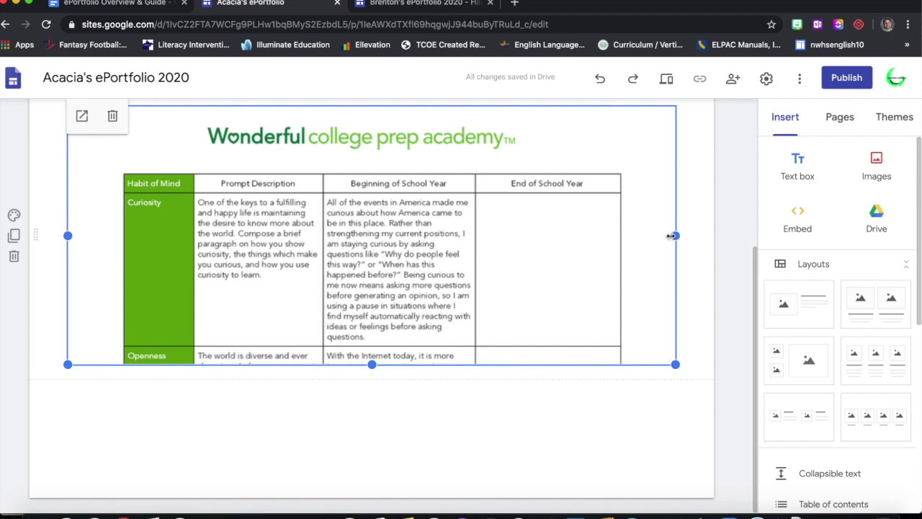
{"action": "left_click_drag", "start_coordinate": [372, 365], "coordinate": [370, 482]}
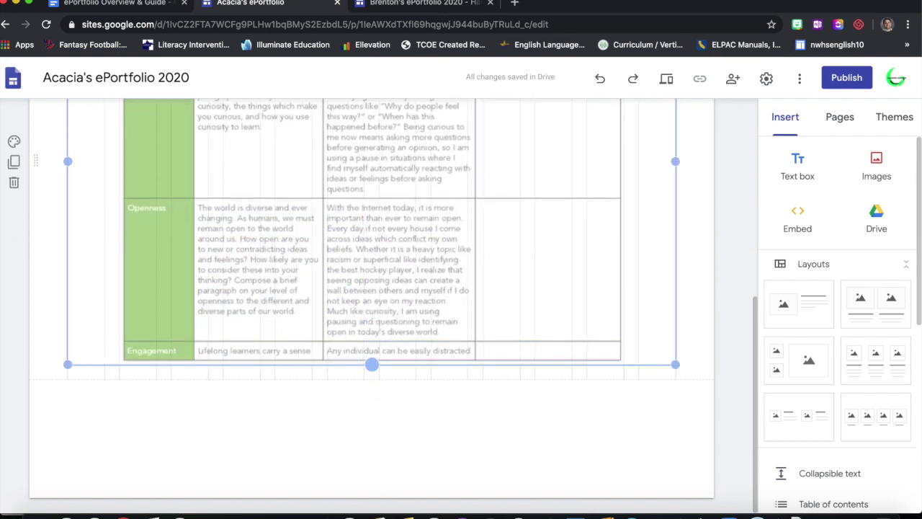
{"action": "left_click_drag", "start_coordinate": [372, 365], "coordinate": [392, 399]}
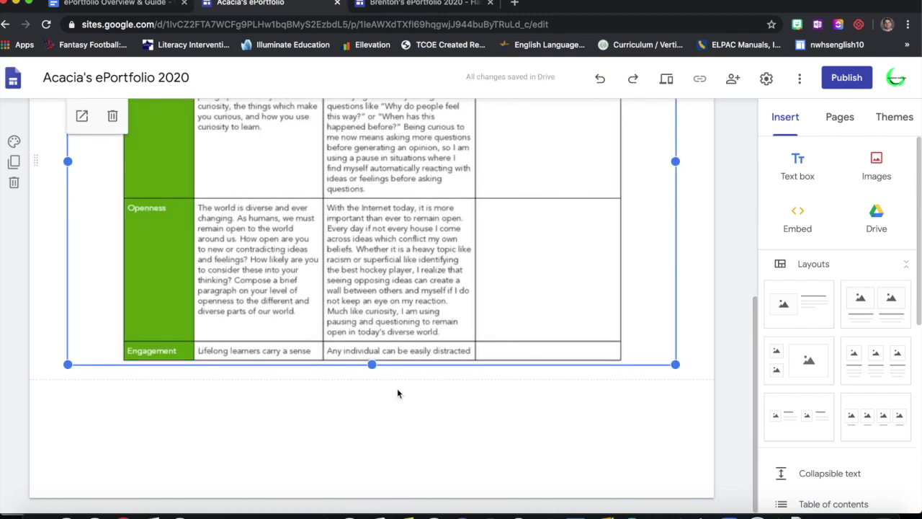
{"action": "scroll", "coordinate": [439, 380], "scroll_direction": "up", "scroll_amount": 3}
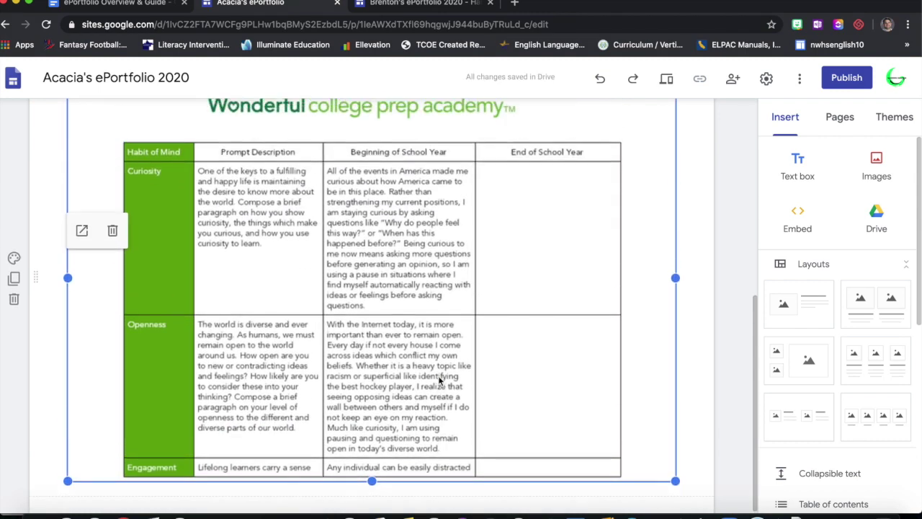
{"action": "left_click", "coordinate": [740, 290]}
{"action": "scroll", "coordinate": [665, 227], "scroll_direction": "up", "scroll_amount": 6}
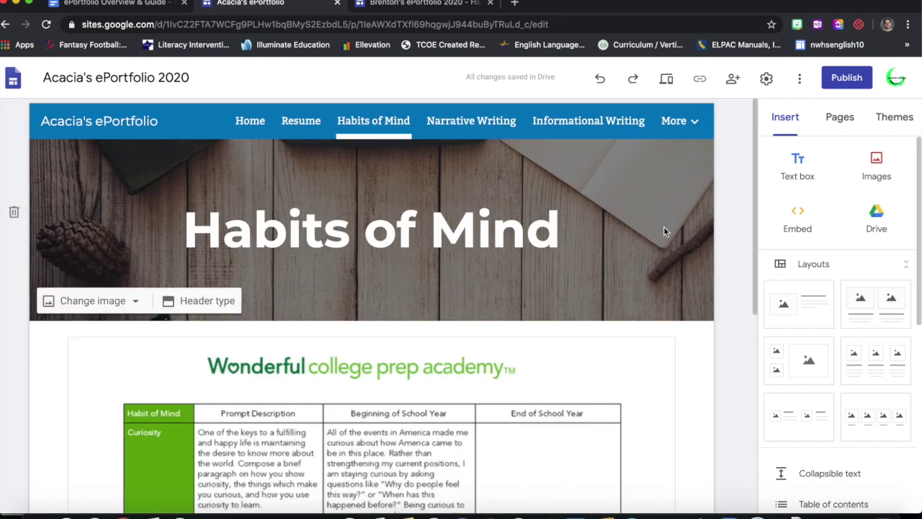
{"action": "left_click", "coordinate": [106, 3]}
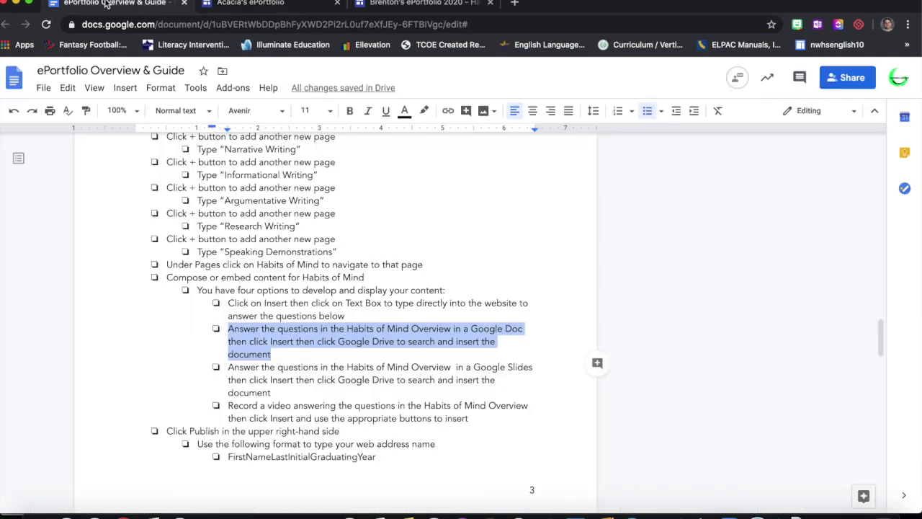
{"action": "left_click", "coordinate": [295, 377]}
{"action": "scroll", "coordinate": [277, 432], "scroll_direction": "down", "scroll_amount": 2}
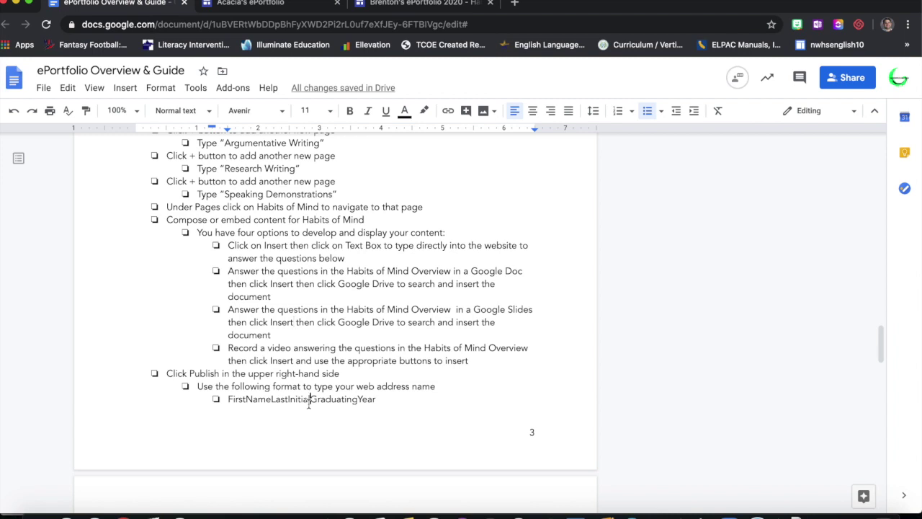
{"action": "double_click", "coordinate": [309, 400]}
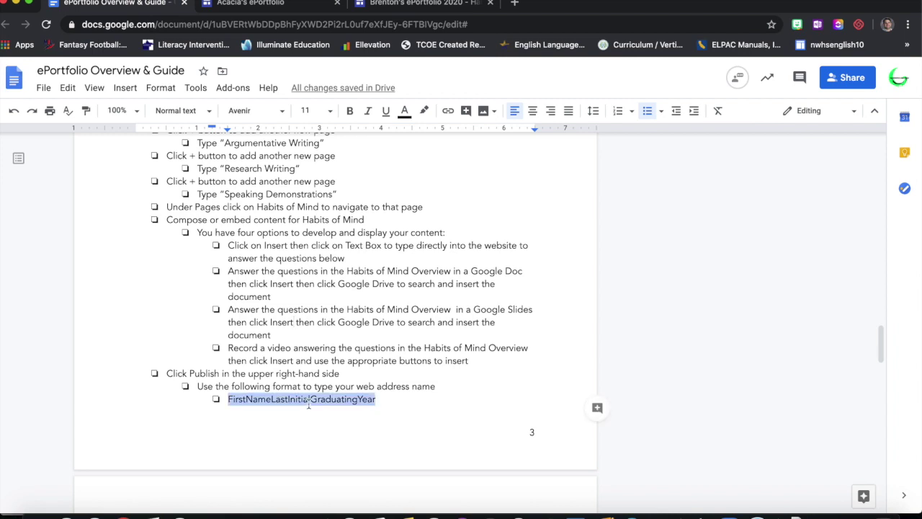
{"action": "left_click", "coordinate": [301, 8]}
- In Publish, set the web address to the student's first name plus last initial
{"action": "left_click", "coordinate": [856, 83]}
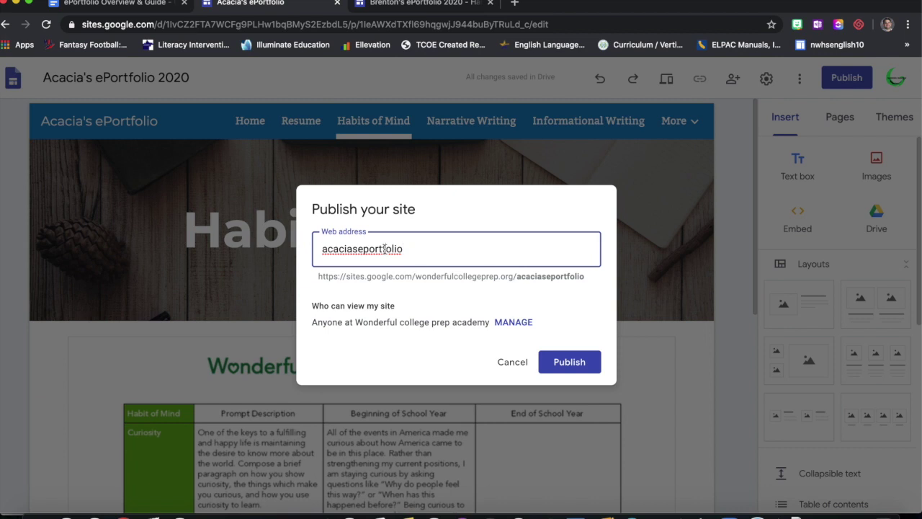
{"action": "double_click", "coordinate": [385, 248]}
{"action": "type", "text": "firstnamelastinitialgraduatingy"}
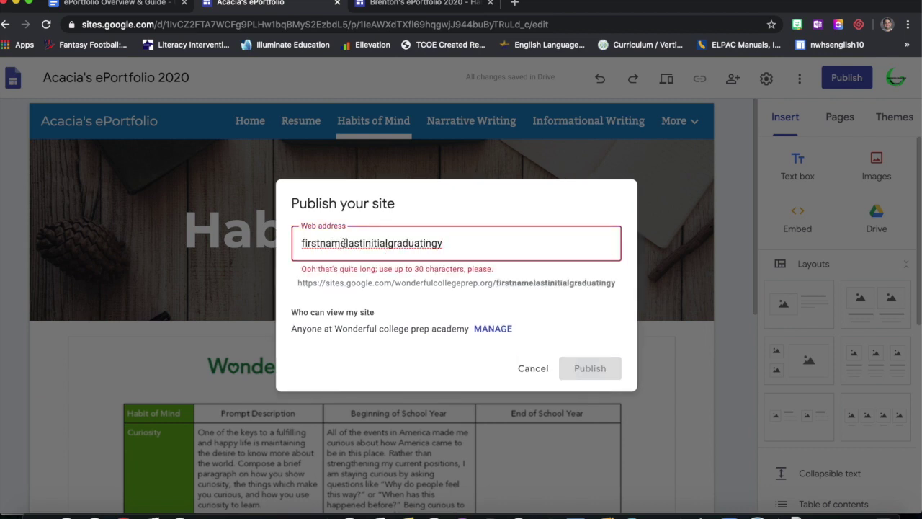
{"action": "left_click_drag", "start_coordinate": [346, 242], "coordinate": [289, 248]}
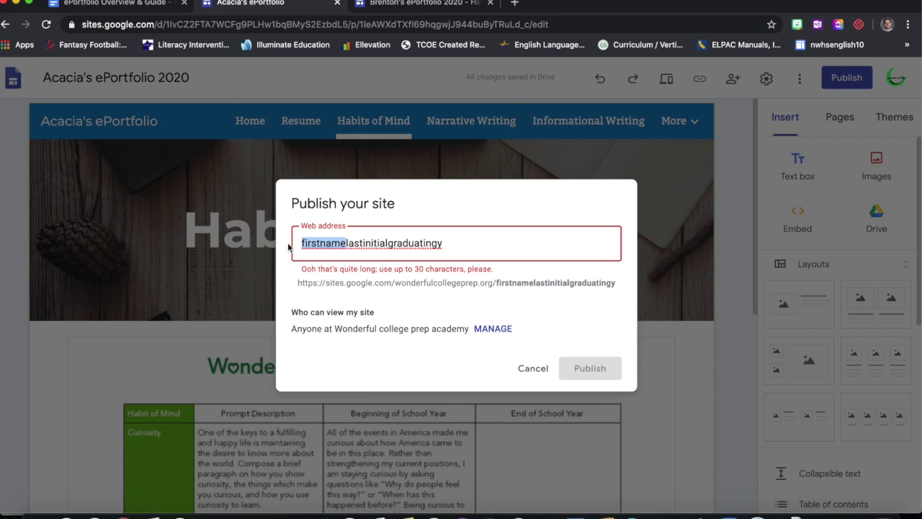
{"action": "type", "text": "brenton"}
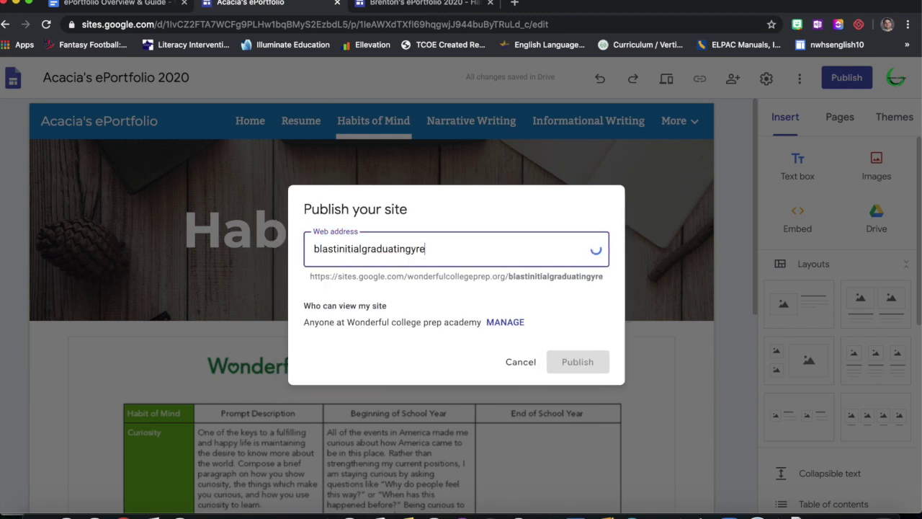
{"action": "key", "text": "super+a"}
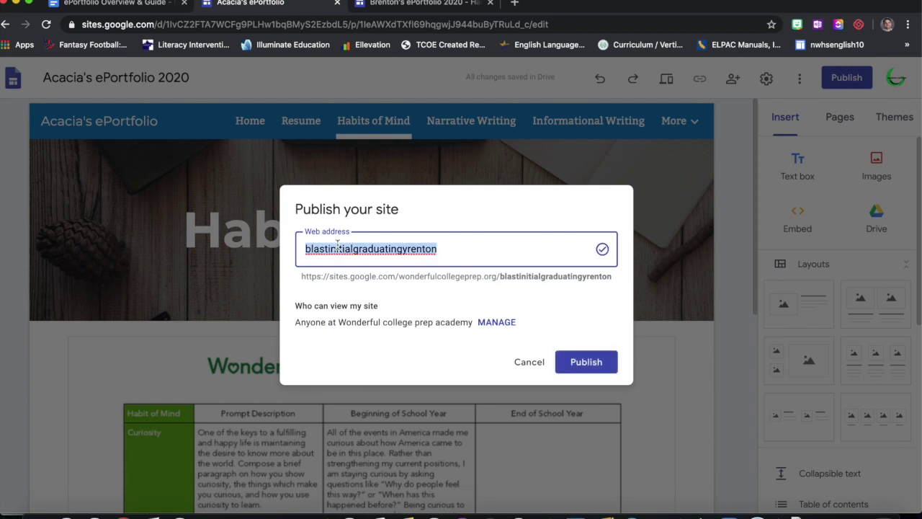
{"action": "type", "text": "brentond"}
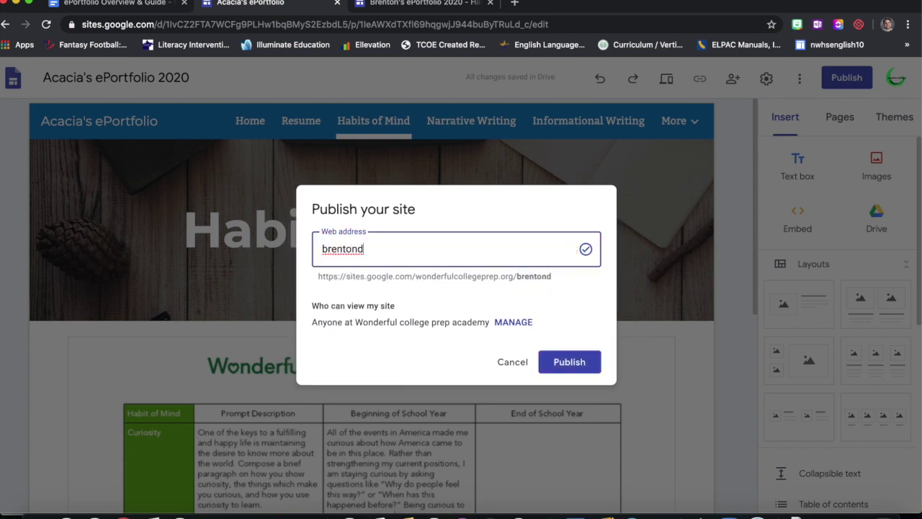
{"action": "left_click", "coordinate": [81, 10]}
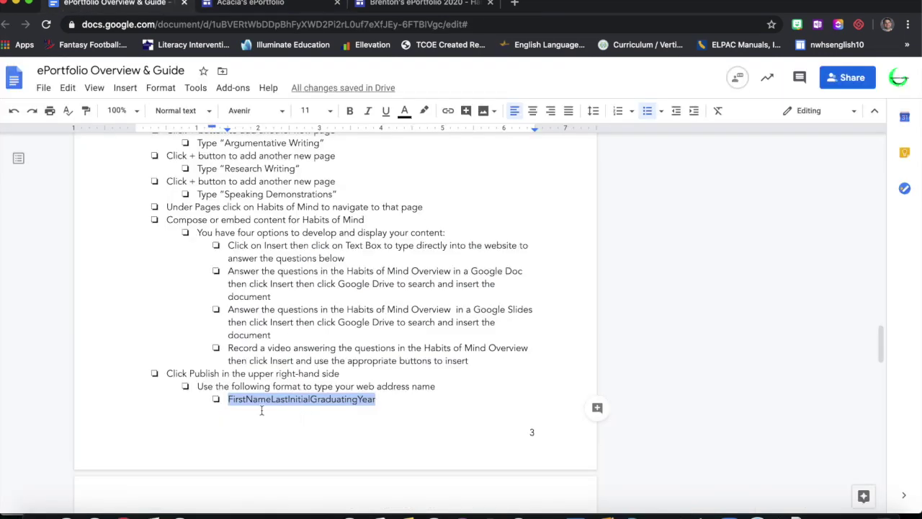
- Change the year at the end of the site's web address from 2020 to 2025
{"action": "left_click", "coordinate": [260, 10]}
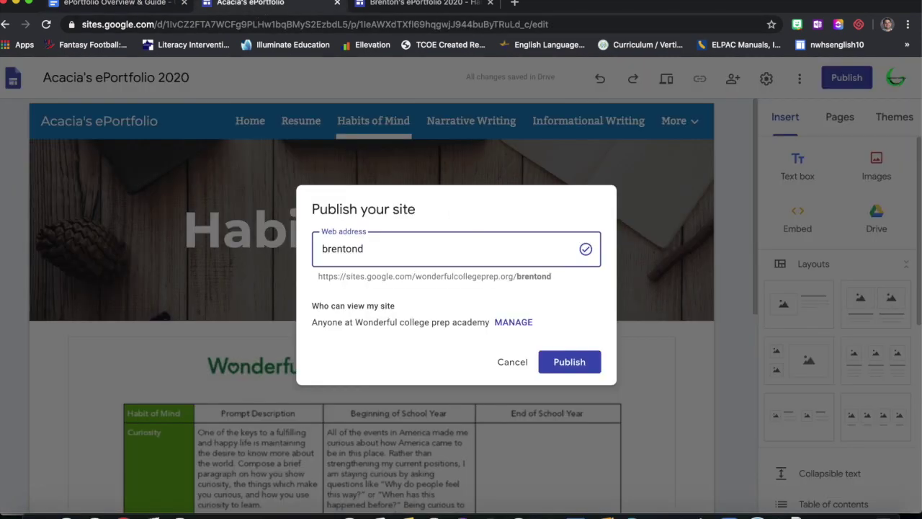
{"action": "type", "text": "2020"}
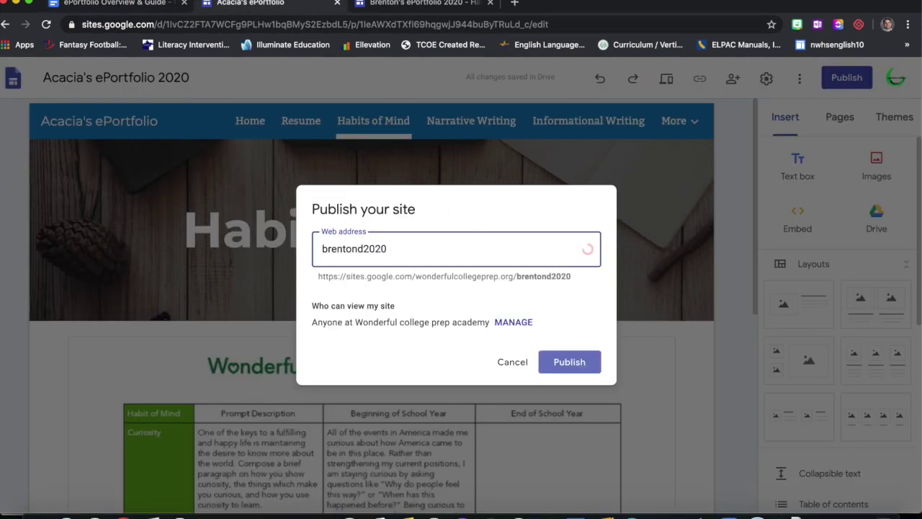
{"action": "key", "text": "BackSpace"}
{"action": "key", "text": "BackSpace"}
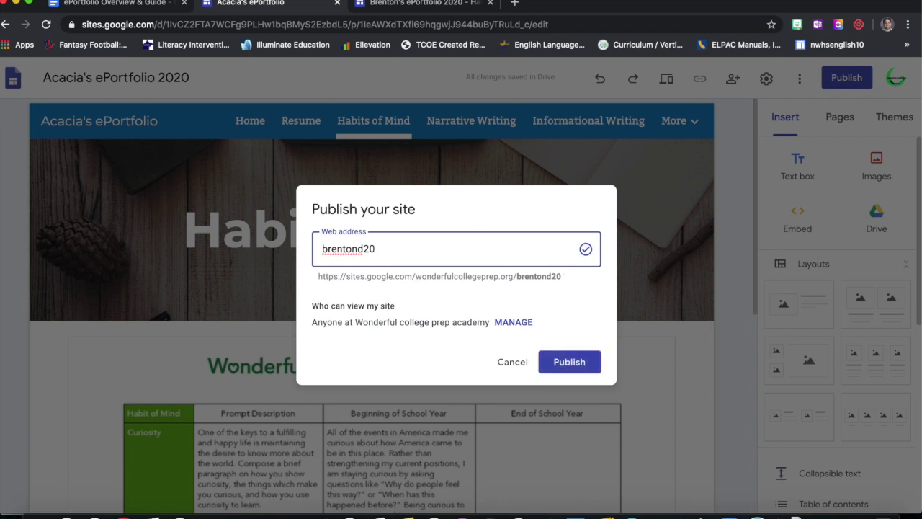
{"action": "type", "text": "25"}
- Check the full address preview, keep the year as 2025, and publish the site
{"action": "left_click", "coordinate": [551, 281]}
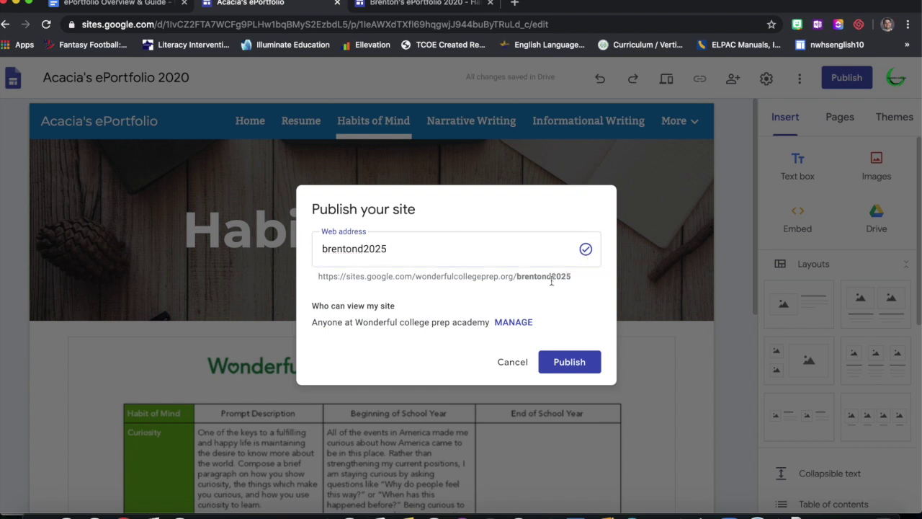
{"action": "double_click", "coordinate": [551, 281]}
{"action": "left_click", "coordinate": [426, 249]}
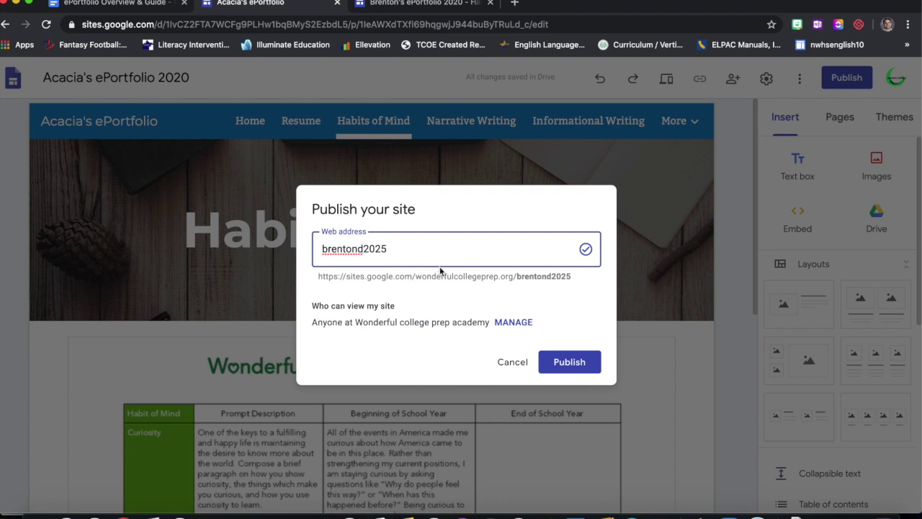
{"action": "type", "text": "5"}
{"action": "key", "text": "BackSpace"}
{"action": "key", "text": "Left"}
{"action": "key", "text": "Left"}
{"action": "key", "text": "Left"}
{"action": "key", "text": "Left"}
{"action": "type", "text": "3"}
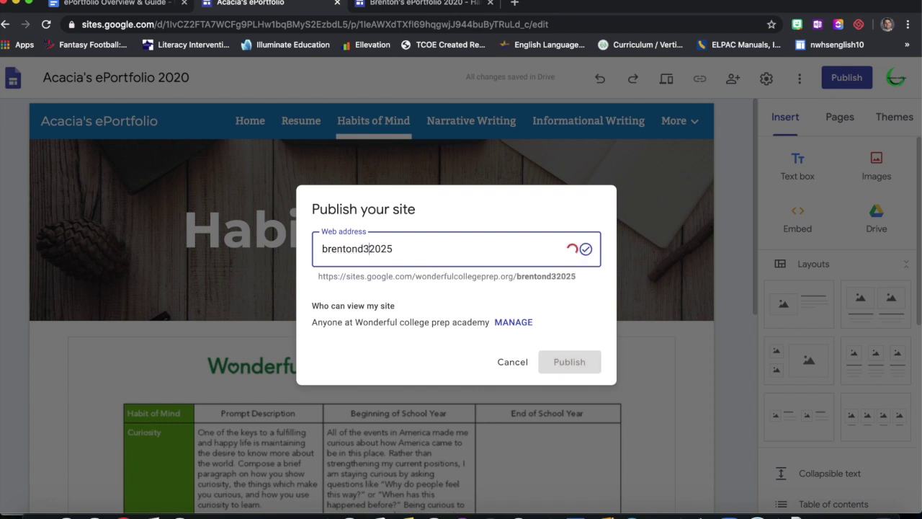
{"action": "key", "text": "BackSpace"}
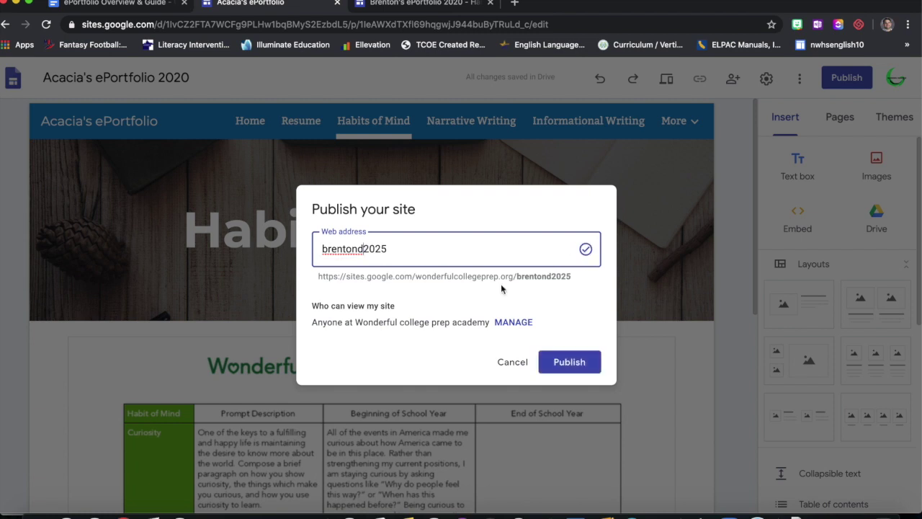
{"action": "left_click", "coordinate": [583, 362]}
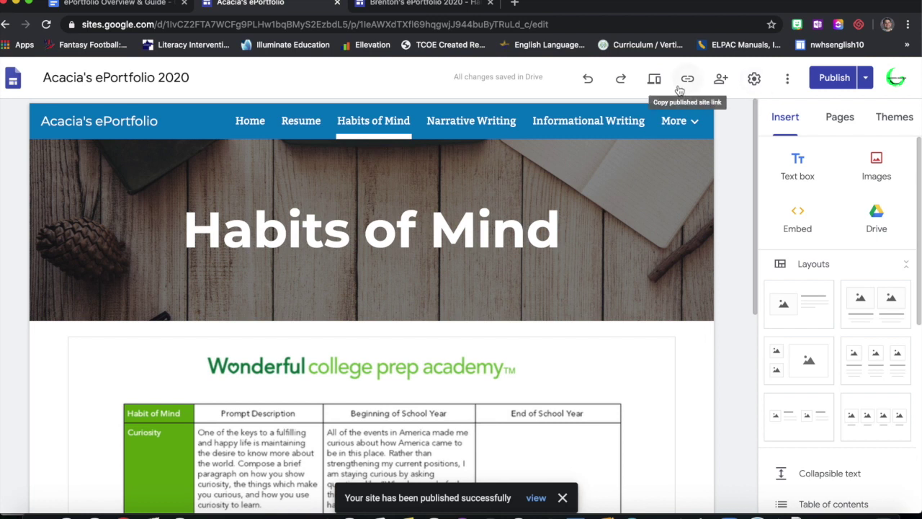
- Open the published site in a new tab from the Publish options
{"action": "left_click", "coordinate": [793, 83]}
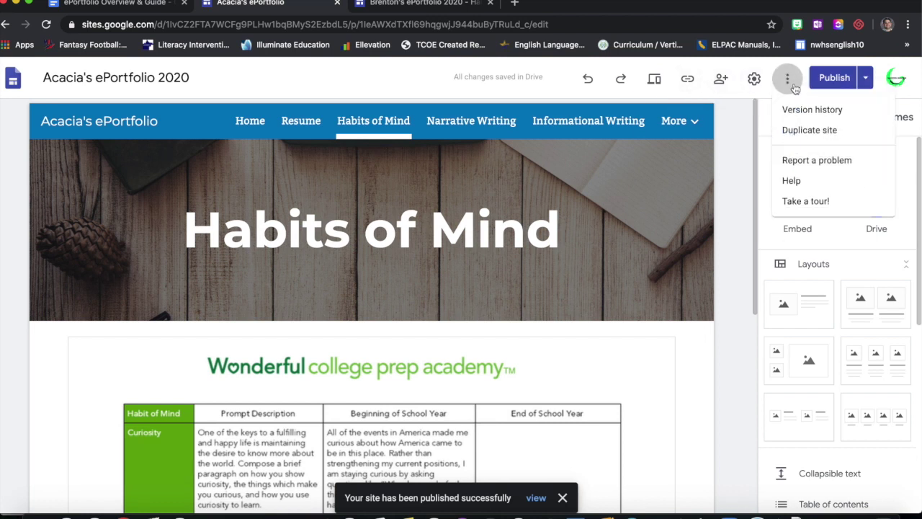
{"action": "left_click", "coordinate": [792, 90]}
{"action": "left_click", "coordinate": [865, 80]}
{"action": "left_click", "coordinate": [864, 81]}
{"action": "left_click", "coordinate": [865, 78]}
{"action": "left_click", "coordinate": [817, 148]}
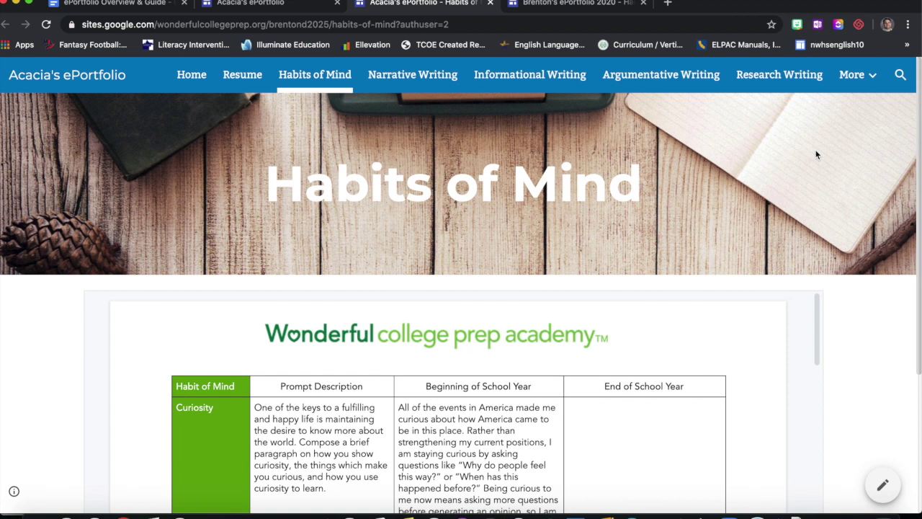
- Look over the live Habits of Mind page and go back to the site editor
{"action": "scroll", "coordinate": [879, 242], "scroll_direction": "down", "scroll_amount": 2}
{"action": "scroll", "coordinate": [879, 242], "scroll_direction": "up", "scroll_amount": 3}
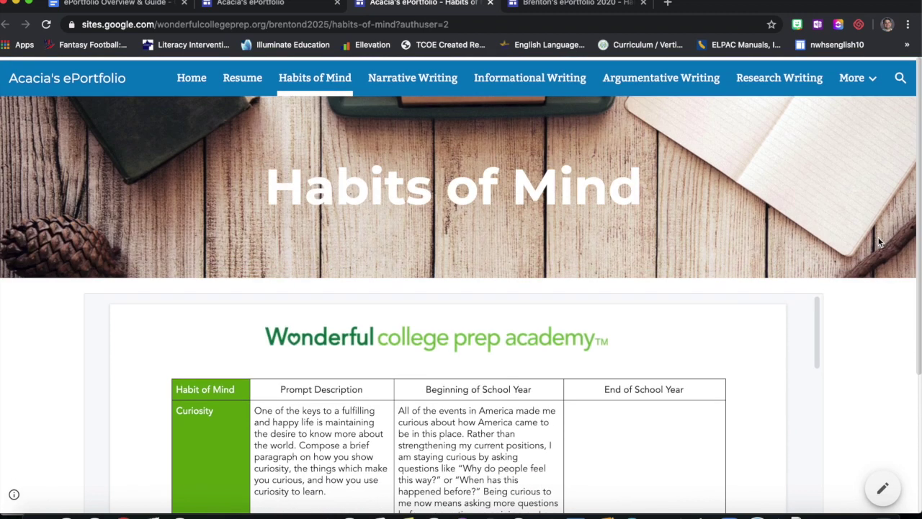
{"action": "left_click", "coordinate": [293, 4]}
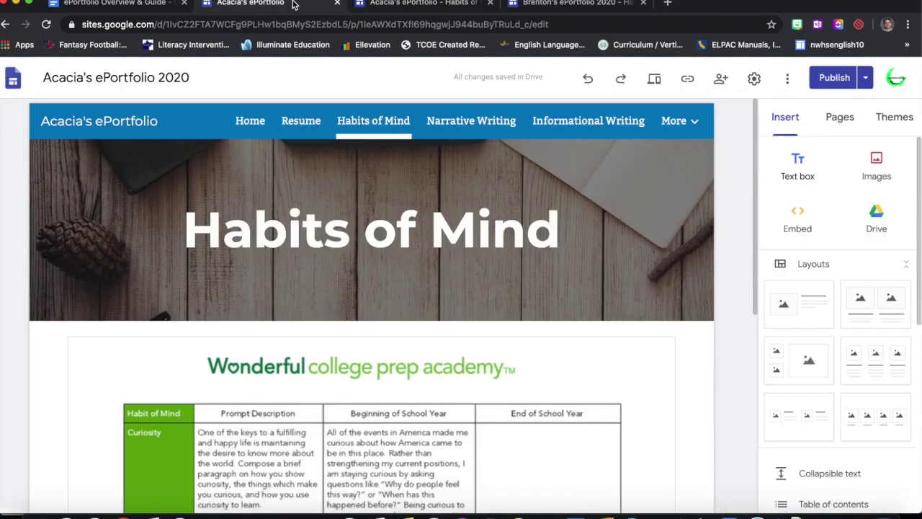
- Find and highlight the guide's steps for composing the Home page
{"action": "left_click", "coordinate": [141, 9]}
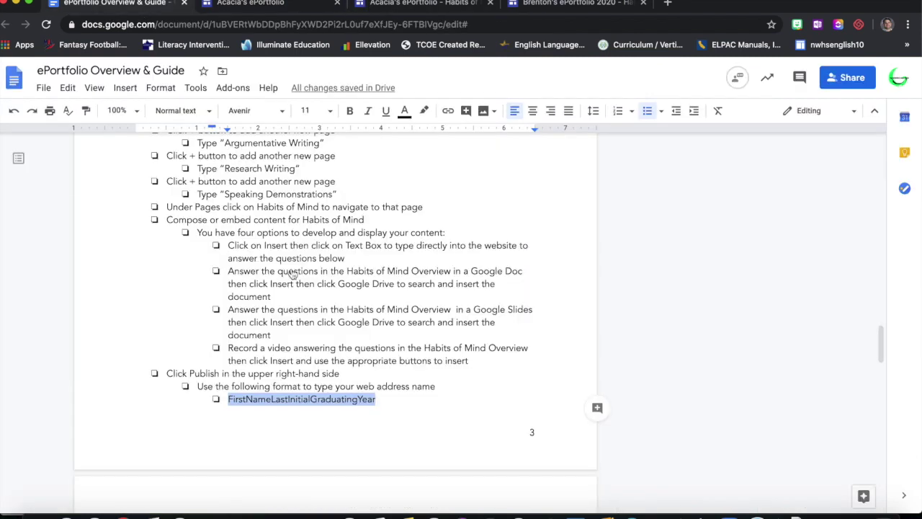
{"action": "left_click", "coordinate": [326, 335]}
{"action": "scroll", "coordinate": [326, 335], "scroll_direction": "down", "scroll_amount": 3}
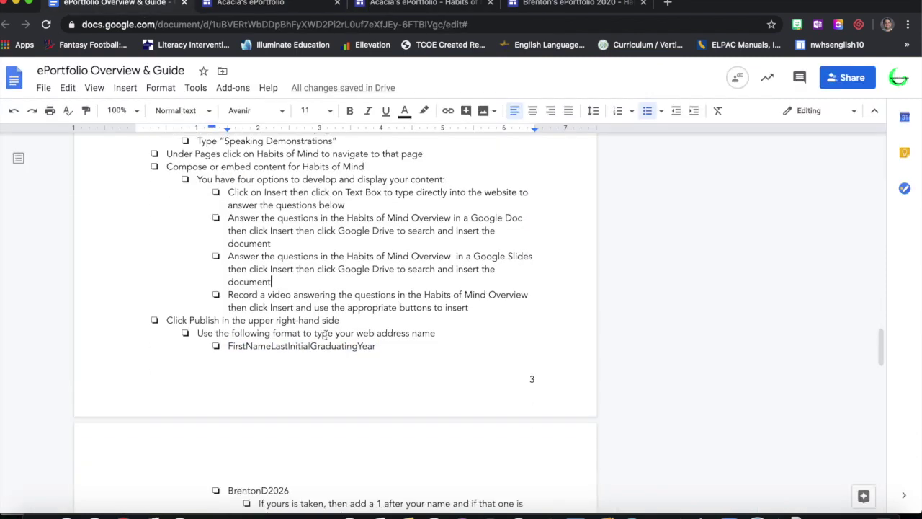
{"action": "scroll", "coordinate": [325, 335], "scroll_direction": "down", "scroll_amount": 5}
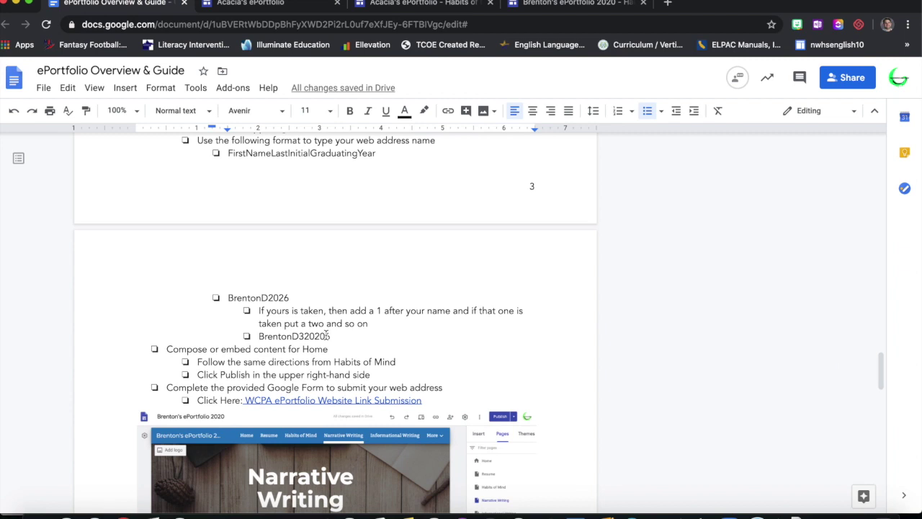
{"action": "scroll", "coordinate": [325, 335], "scroll_direction": "down", "scroll_amount": 2}
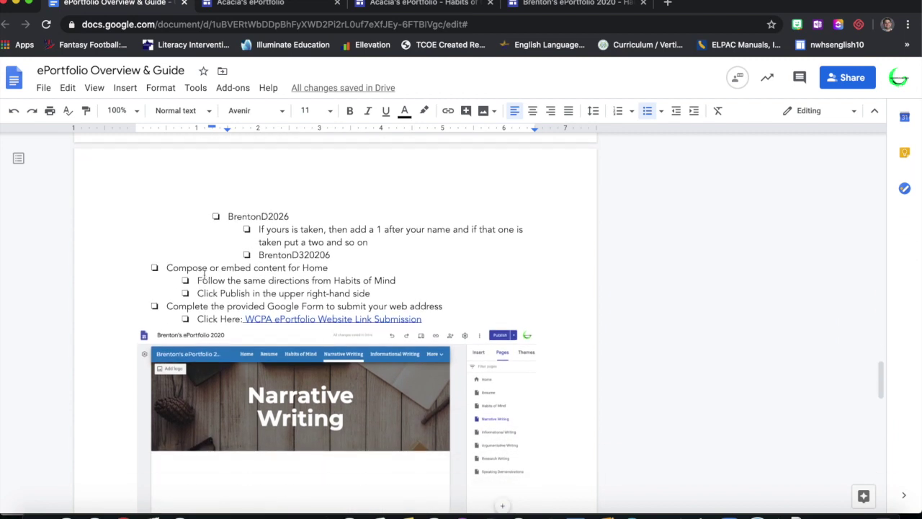
{"action": "left_click_drag", "start_coordinate": [167, 268], "coordinate": [371, 293]}
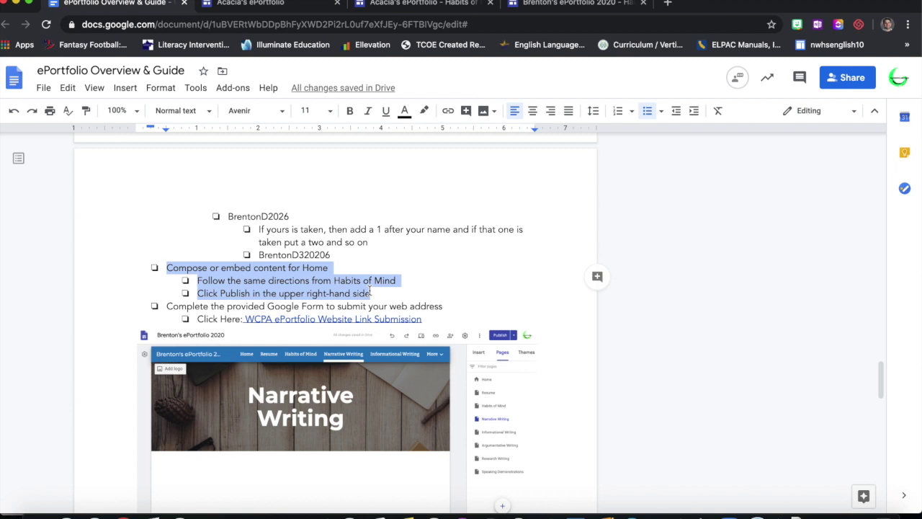
{"action": "left_click", "coordinate": [371, 293]}
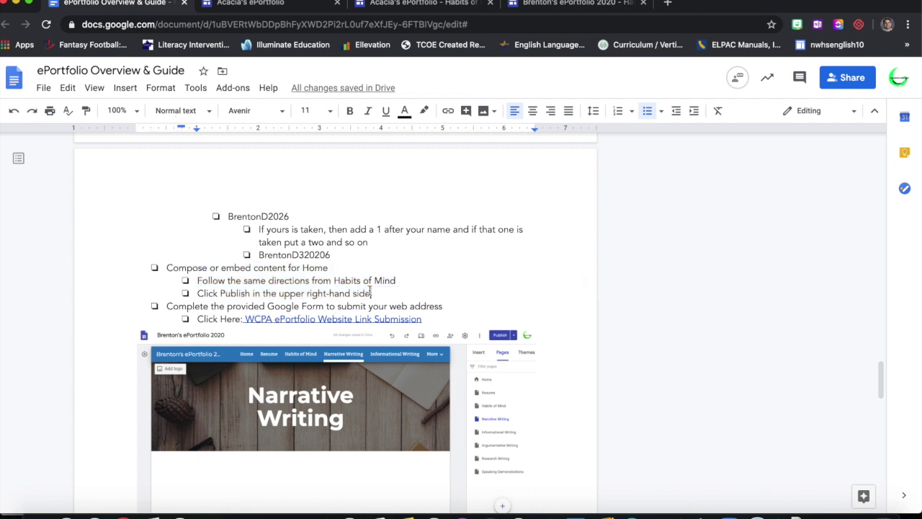
- Skim the work-examples steps, then close the published Habits of Mind tab
{"action": "scroll", "coordinate": [370, 292], "scroll_direction": "up", "scroll_amount": 1}
{"action": "scroll", "coordinate": [370, 291], "scroll_direction": "down", "scroll_amount": 3}
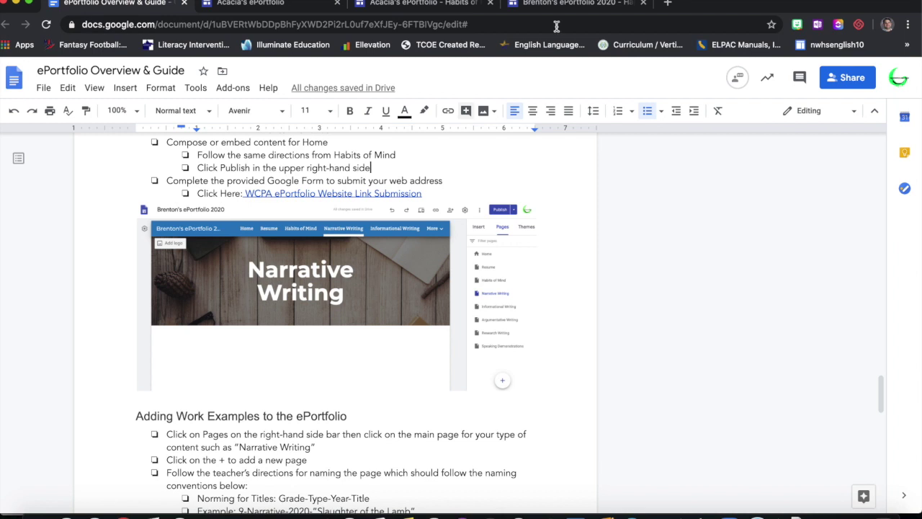
{"action": "left_click", "coordinate": [438, 7]}
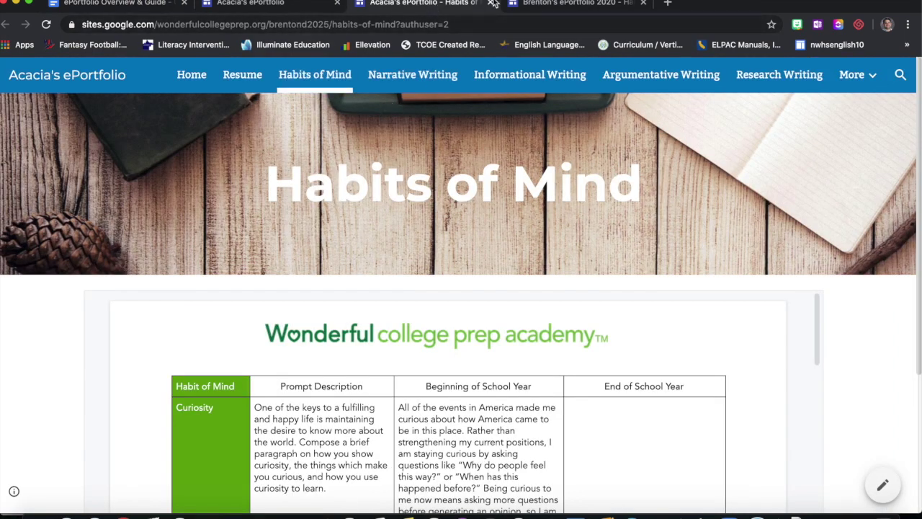
{"action": "key", "text": "super+w"}
- Go to the site's Home page in the editor
{"action": "left_click", "coordinate": [298, 7]}
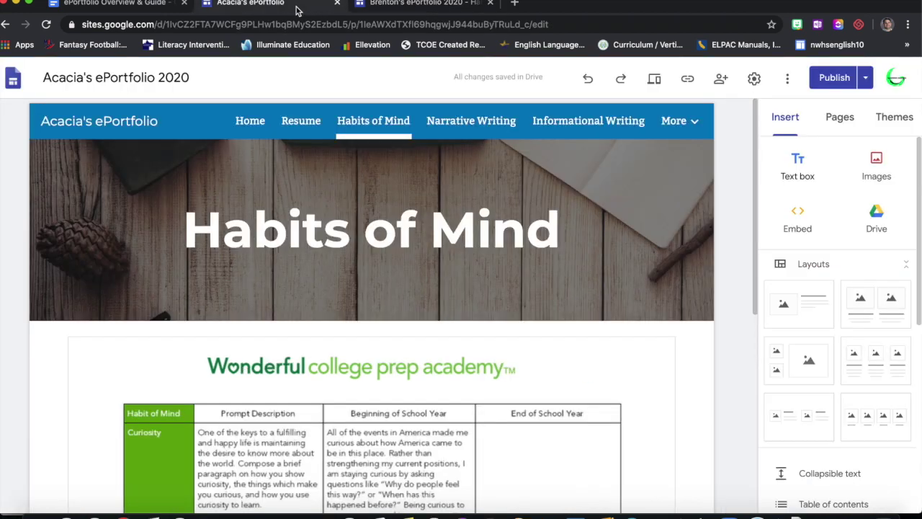
{"action": "mouse_move", "coordinate": [470, 261]}
{"action": "left_click", "coordinate": [261, 130]}
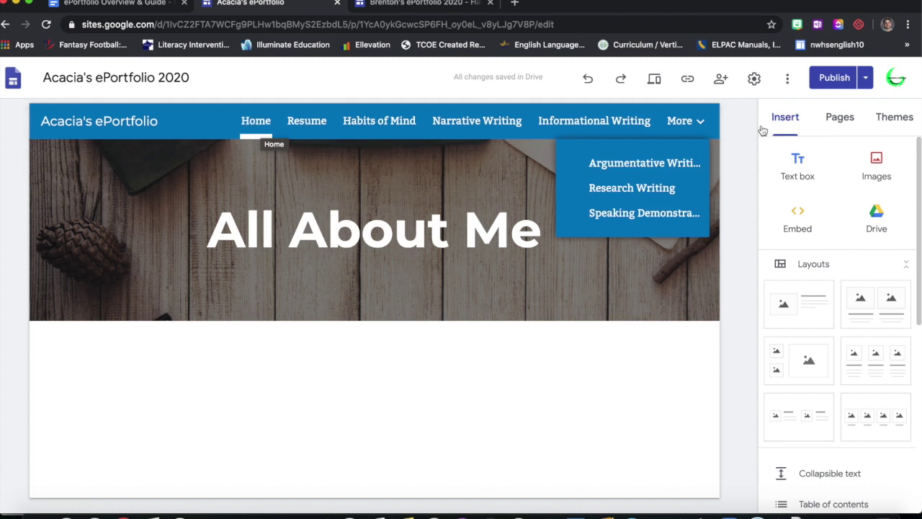
{"action": "left_click", "coordinate": [836, 118]}
{"action": "left_click", "coordinate": [809, 182]}
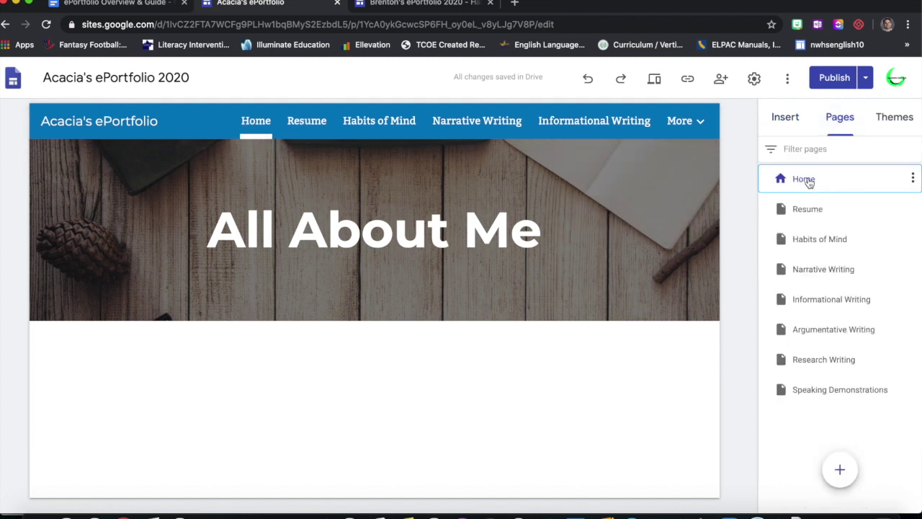
{"action": "mouse_move", "coordinate": [378, 473]}
{"action": "scroll", "coordinate": [378, 473], "scroll_direction": "down", "scroll_amount": 1}
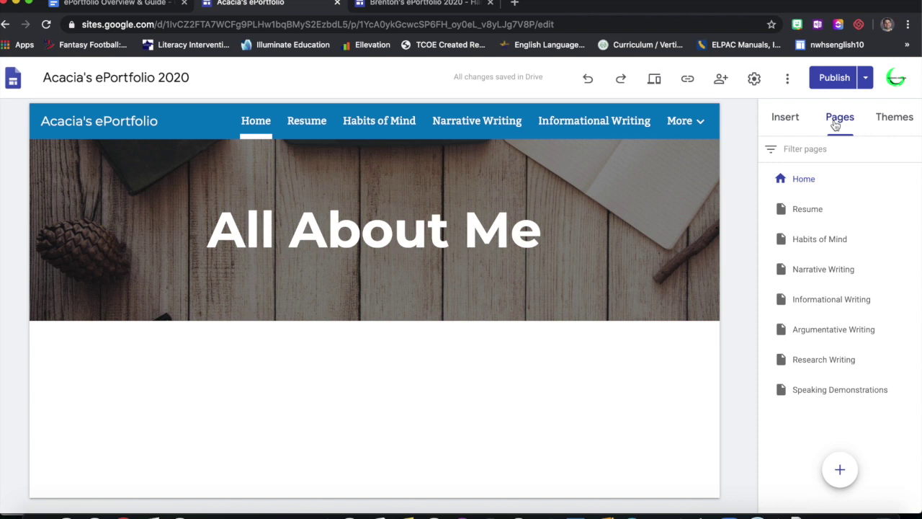
- Search Google Drive from the Insert panel for 'Homepage Post'
{"action": "left_click", "coordinate": [793, 121]}
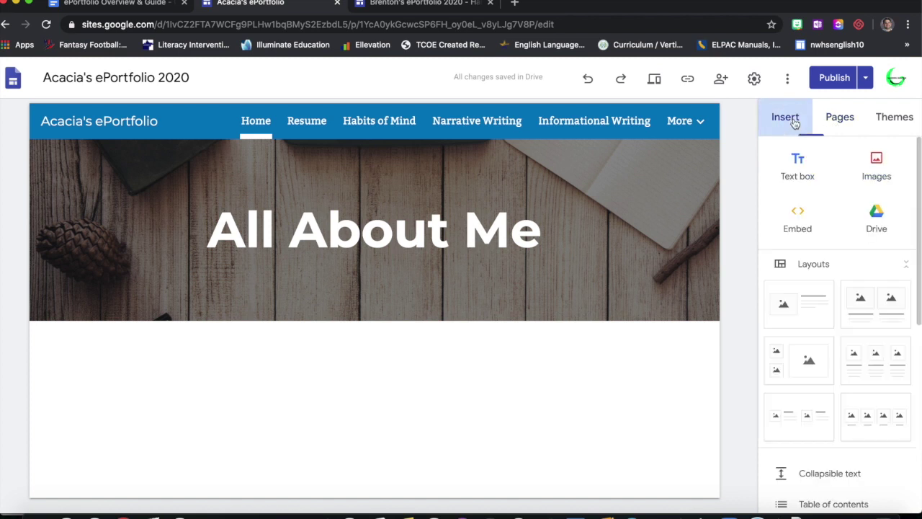
{"action": "left_click", "coordinate": [875, 215]}
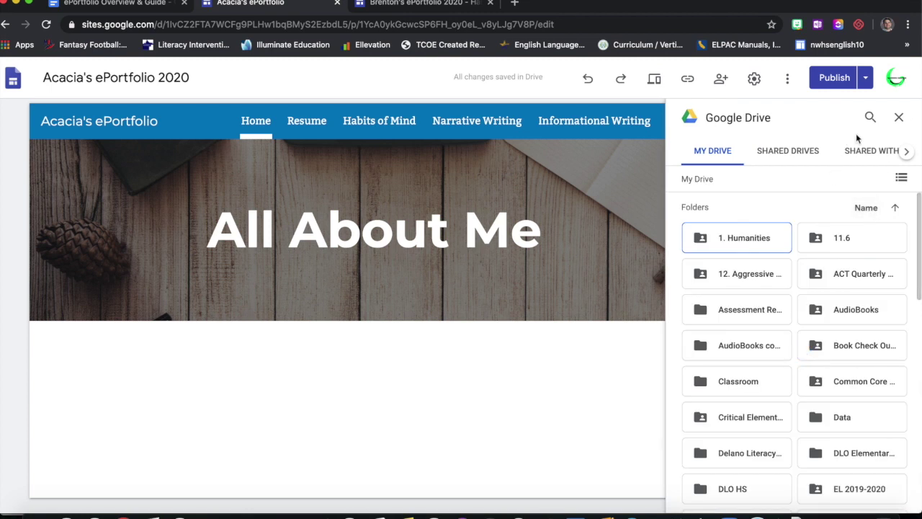
{"action": "left_click", "coordinate": [870, 116]}
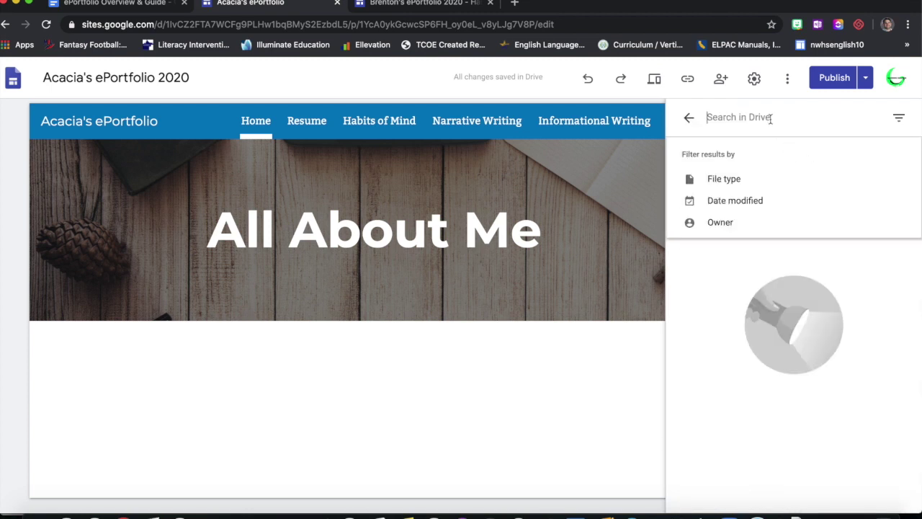
{"action": "type", "text": "Homepage Post"}
{"action": "key", "text": "Return"}
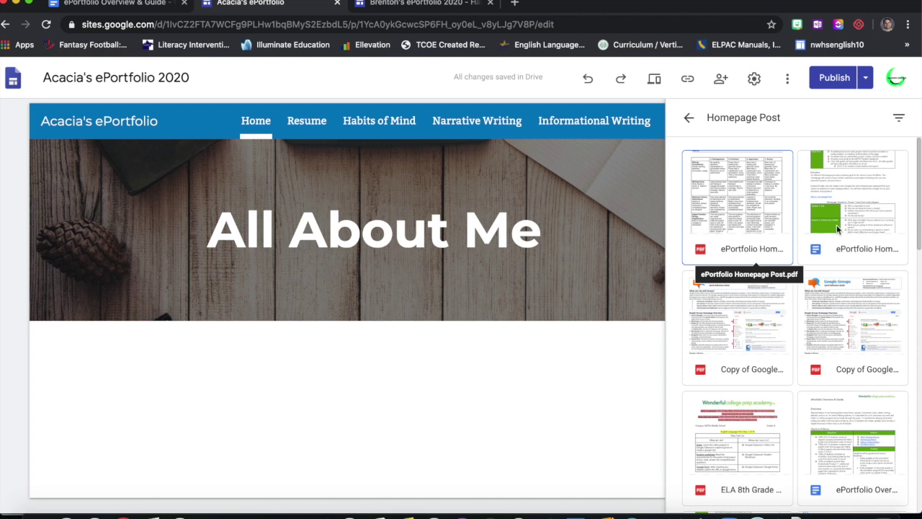
{"action": "scroll", "coordinate": [776, 325], "scroll_direction": "down", "scroll_amount": 4}
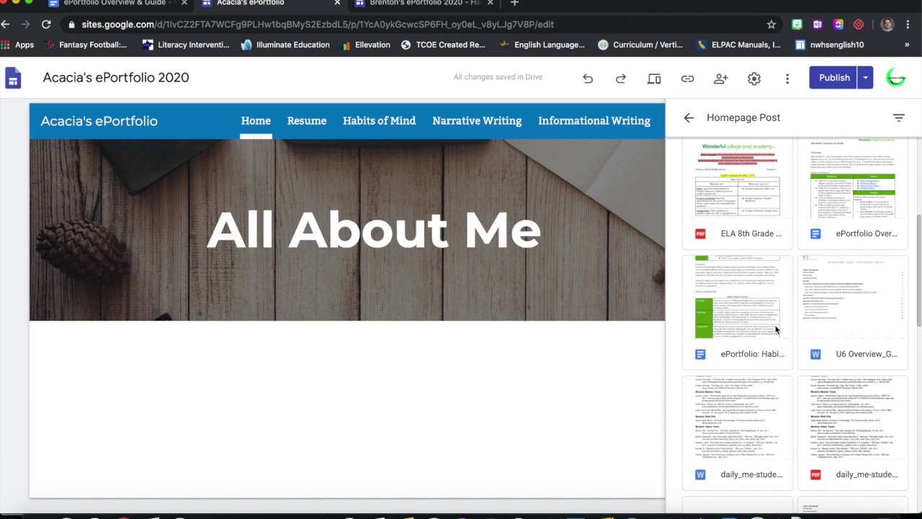
{"action": "scroll", "coordinate": [776, 329], "scroll_direction": "down", "scroll_amount": 3}
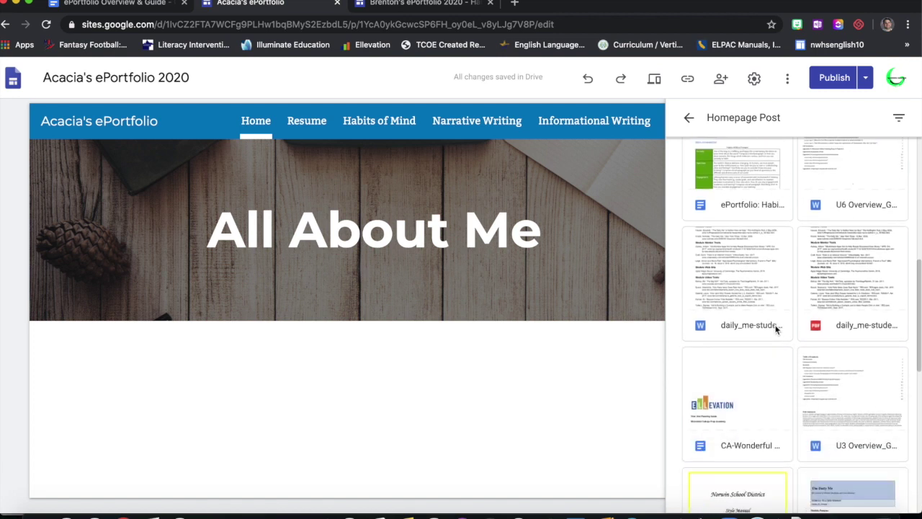
{"action": "scroll", "coordinate": [776, 330], "scroll_direction": "up", "scroll_amount": 8}
- Search Drive for 'ePortfolio' instead and insert the ePortfolio Home document
{"action": "triple_click", "coordinate": [774, 121]}
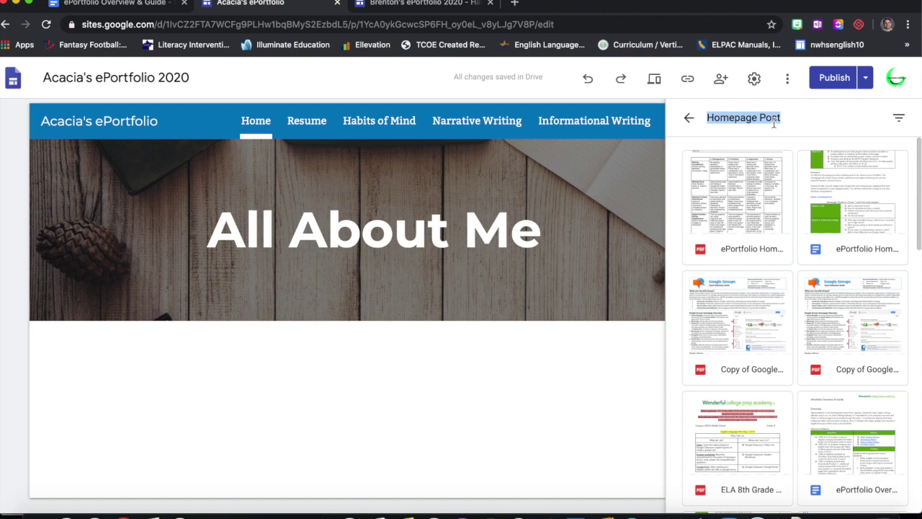
{"action": "key", "text": "BackSpace"}
{"action": "type", "text": "ePortfolio"}
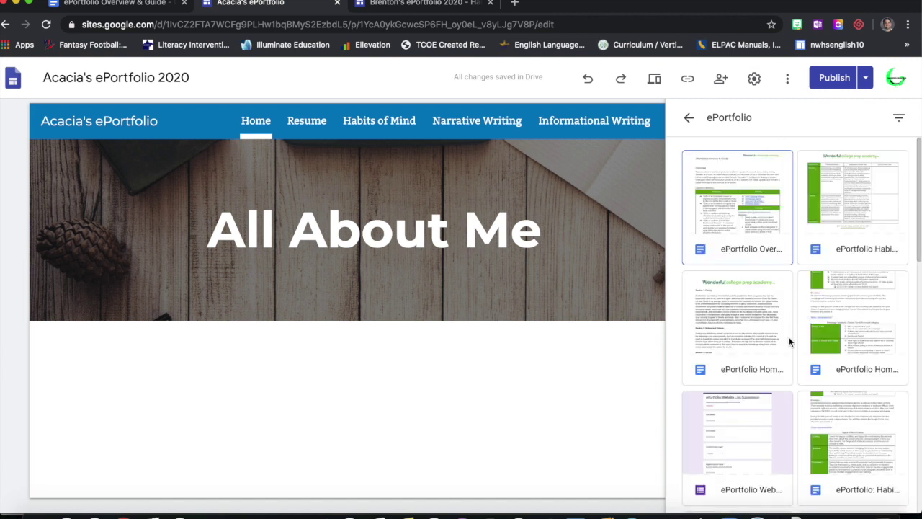
{"action": "left_click", "coordinate": [743, 328]}
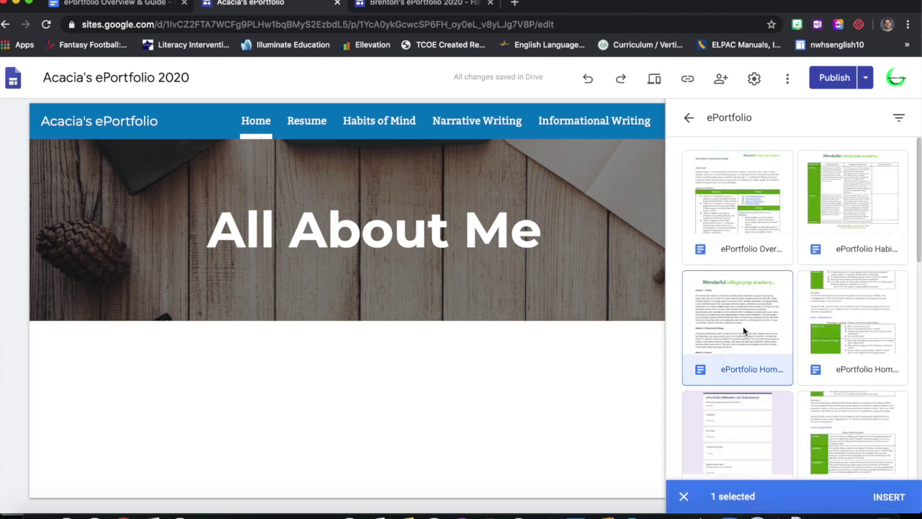
{"action": "left_click", "coordinate": [900, 497]}
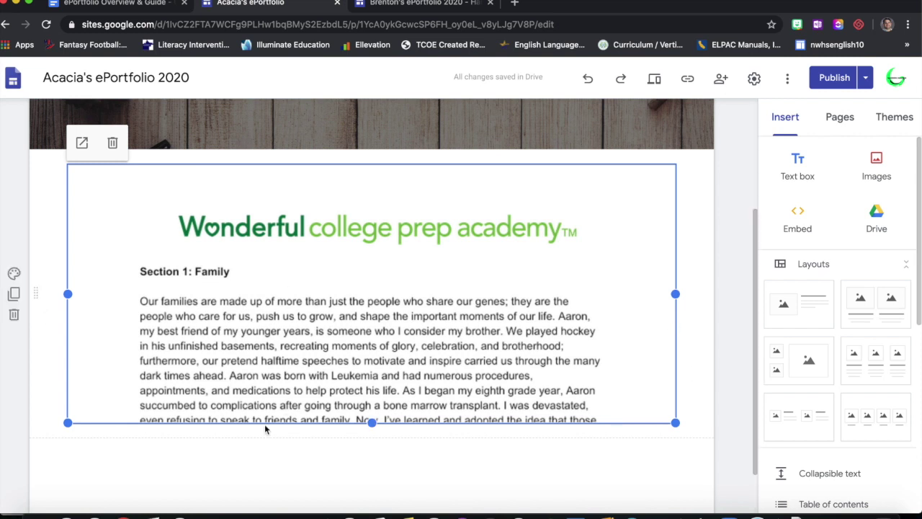
- Stretch the embedded ePortfolio Home document taller so Sections 2 and 3 show
{"action": "scroll", "coordinate": [263, 426], "scroll_direction": "down", "scroll_amount": 2}
{"action": "left_click_drag", "start_coordinate": [371, 366], "coordinate": [371, 471]}
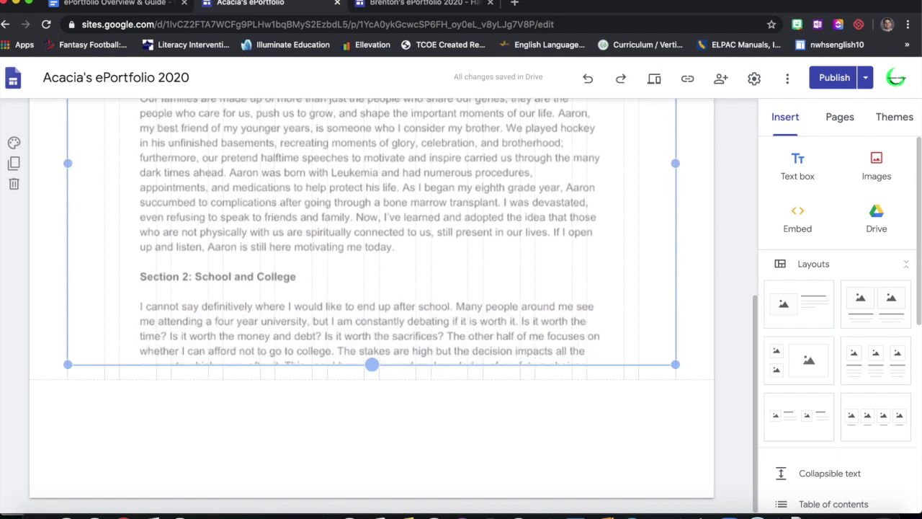
{"action": "left_click_drag", "start_coordinate": [372, 365], "coordinate": [392, 453]}
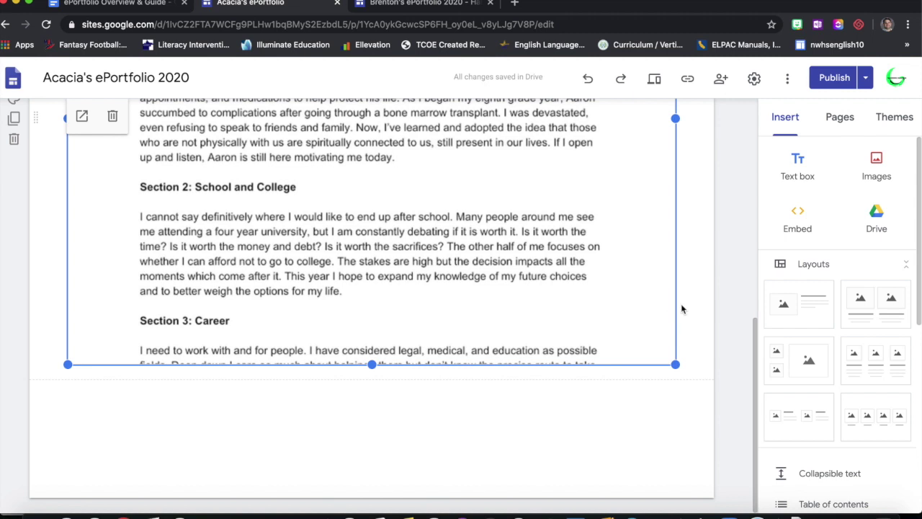
{"action": "left_click", "coordinate": [716, 290]}
{"action": "scroll", "coordinate": [716, 290], "scroll_direction": "up", "scroll_amount": 6}
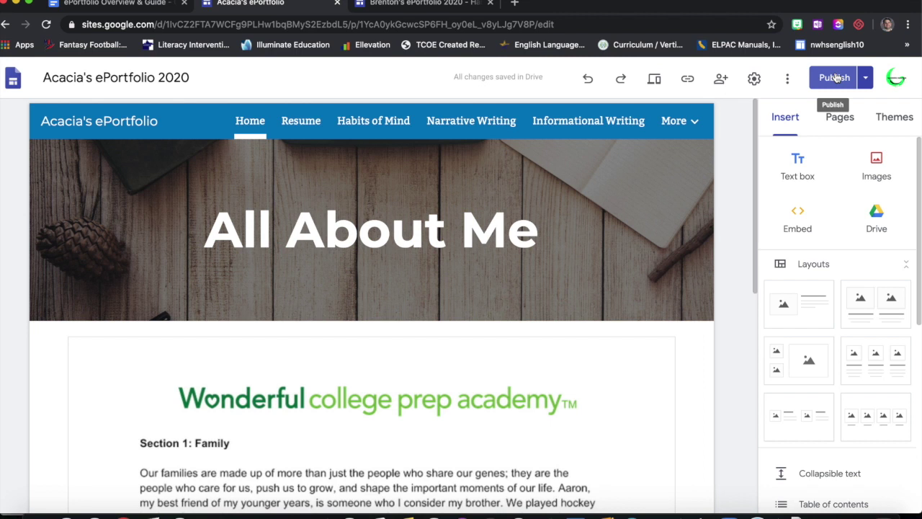
- Compare the draft and published previews, then republish the site with the embedded document
{"action": "left_click", "coordinate": [834, 78]}
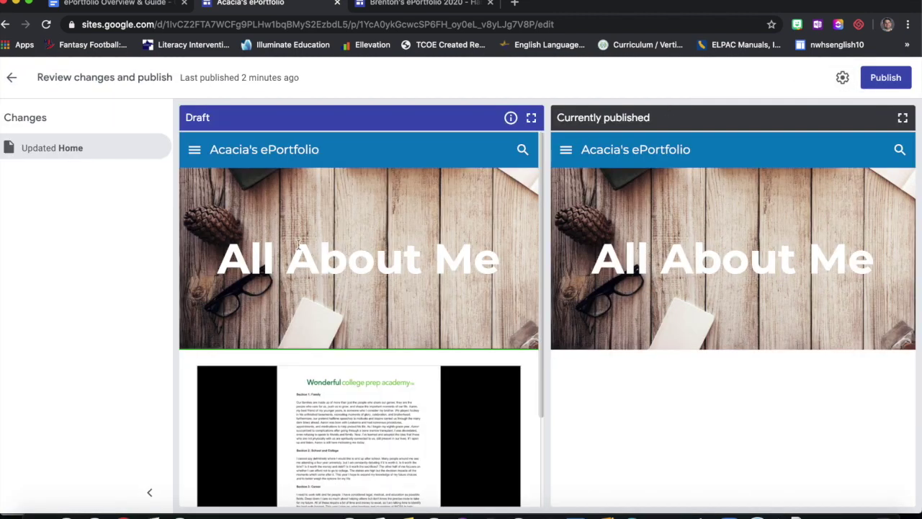
{"action": "scroll", "coordinate": [386, 293], "scroll_direction": "down", "scroll_amount": 2}
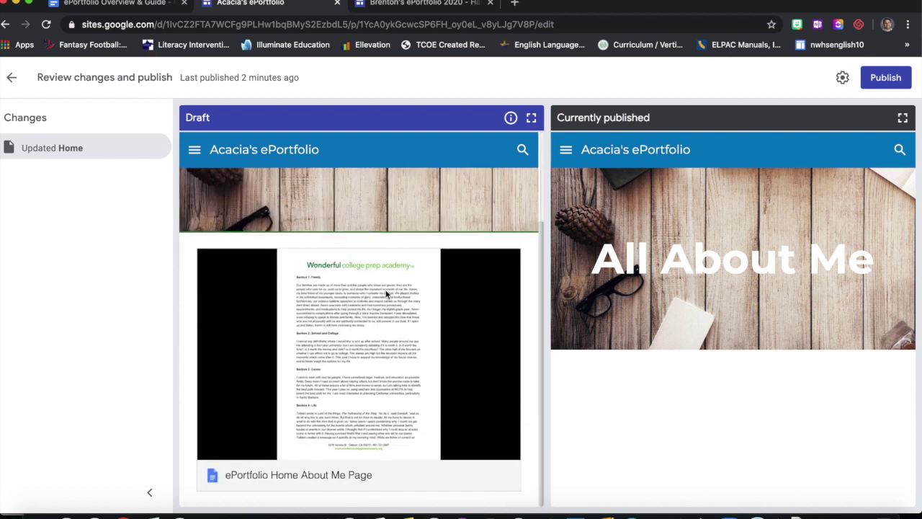
{"action": "scroll", "coordinate": [386, 293], "scroll_direction": "up", "scroll_amount": 2}
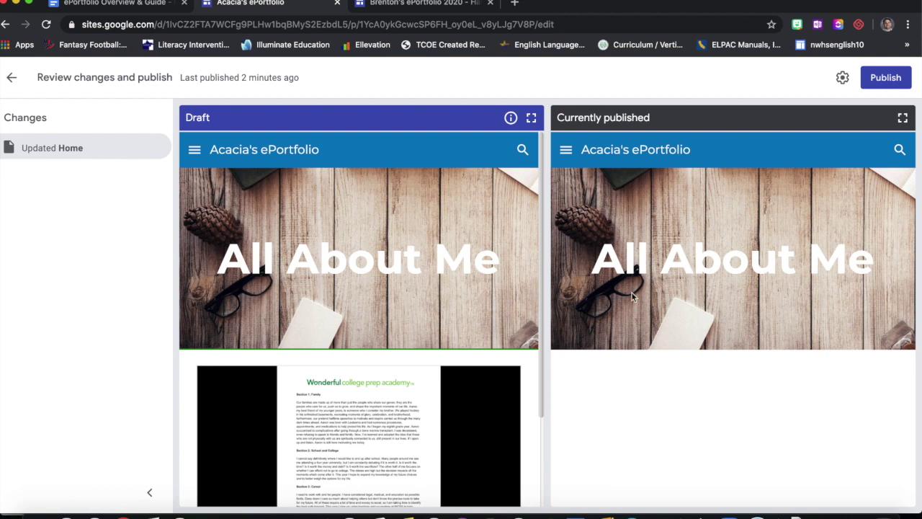
{"action": "scroll", "coordinate": [348, 344], "scroll_direction": "down", "scroll_amount": 3}
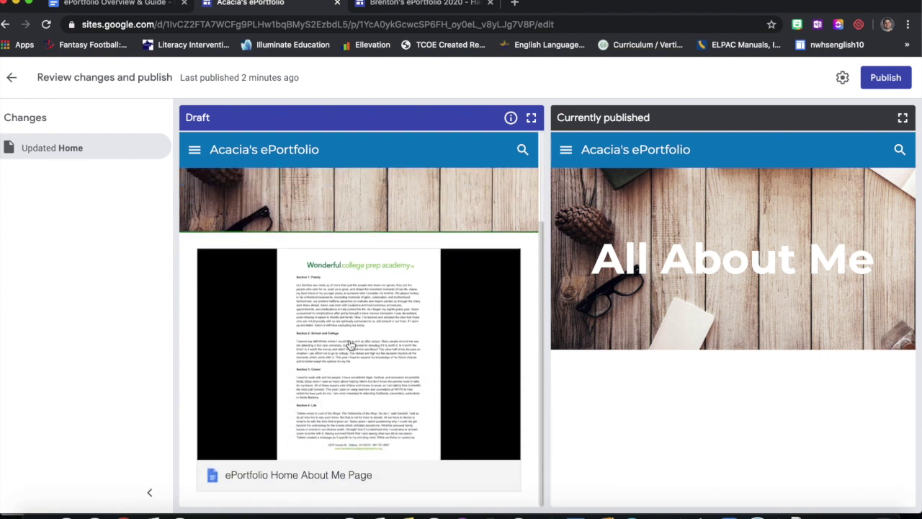
{"action": "scroll", "coordinate": [349, 344], "scroll_direction": "up", "scroll_amount": 2}
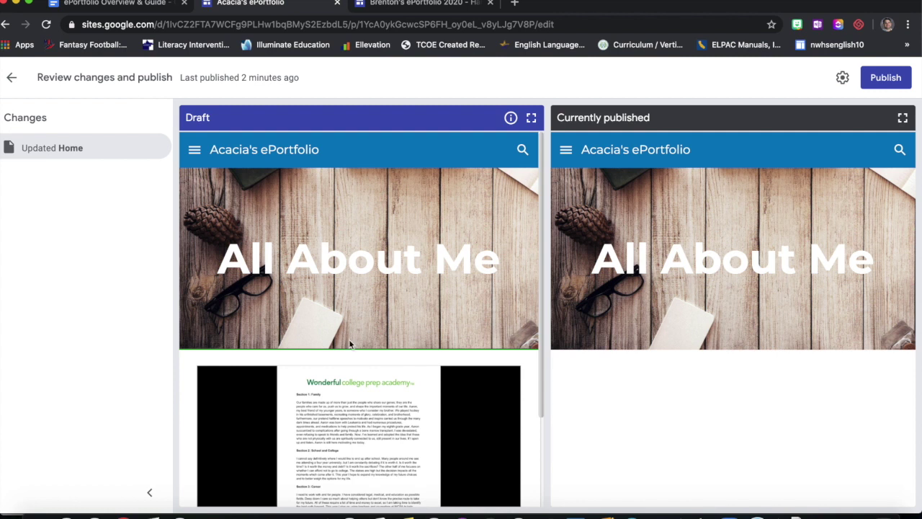
{"action": "scroll", "coordinate": [349, 344], "scroll_direction": "down", "scroll_amount": 3}
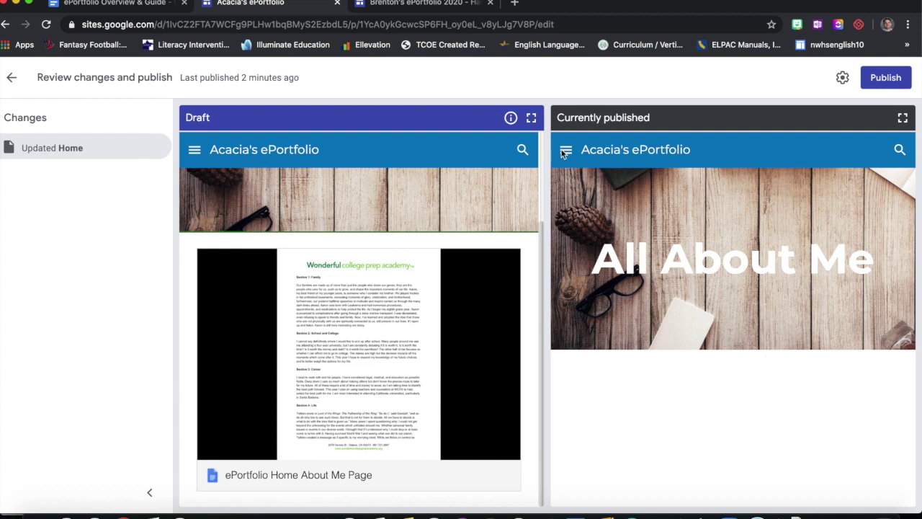
{"action": "scroll", "coordinate": [385, 228], "scroll_direction": "up", "scroll_amount": 2}
{"action": "scroll", "coordinate": [384, 228], "scroll_direction": "up", "scroll_amount": 1}
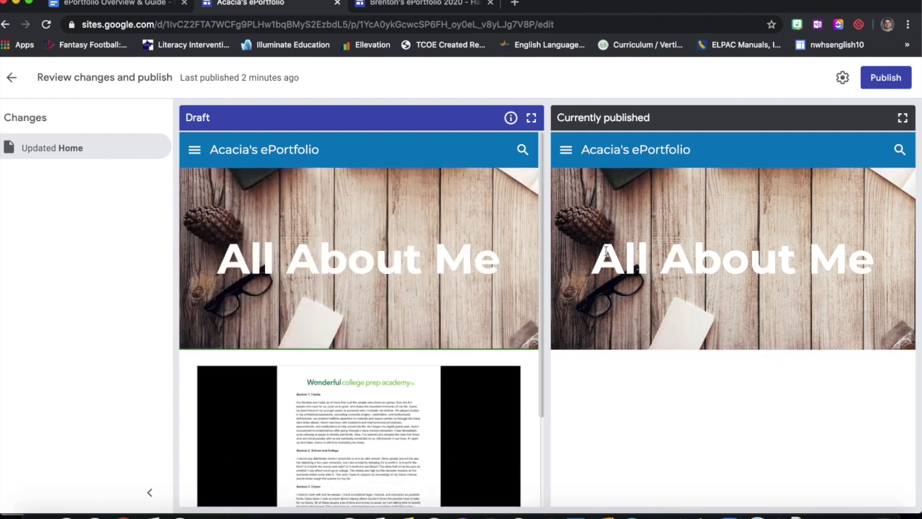
{"action": "left_click", "coordinate": [901, 79]}
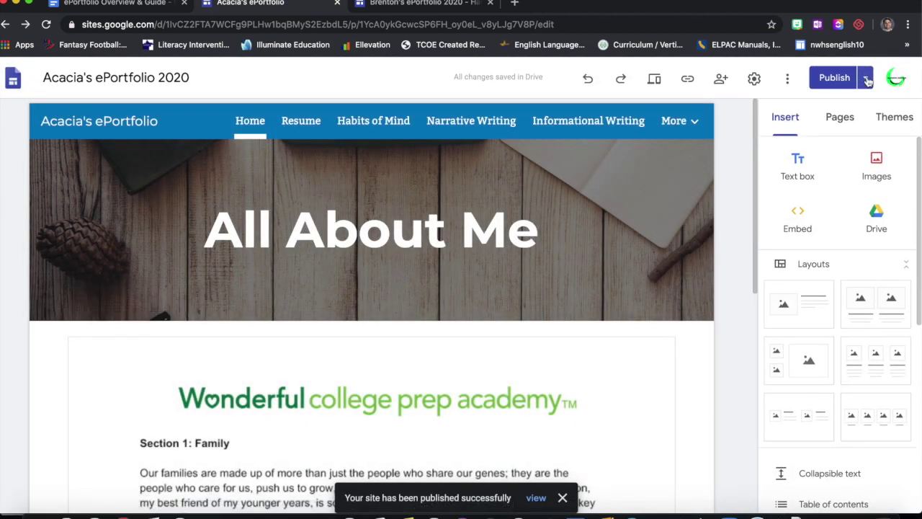
- Open the live published site and go to its Habits of Mind page
{"action": "left_click", "coordinate": [870, 78]}
{"action": "left_click", "coordinate": [826, 148]}
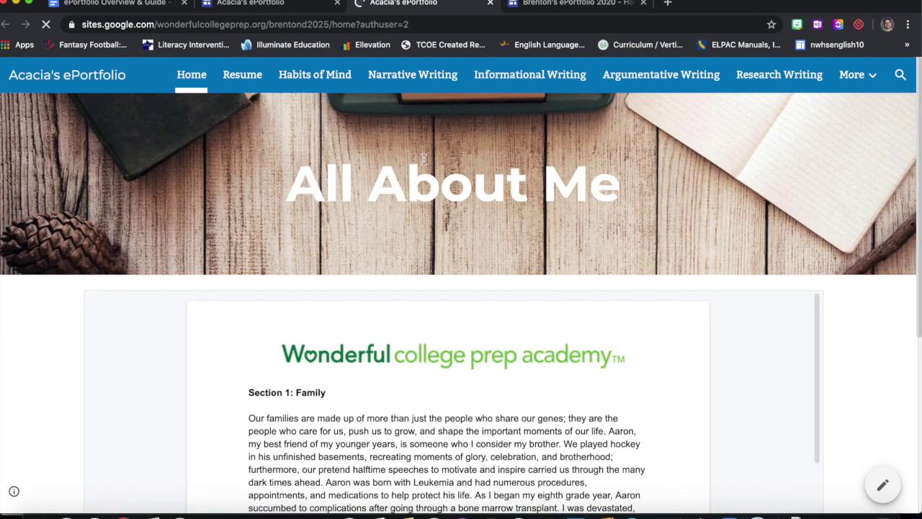
{"action": "scroll", "coordinate": [880, 325], "scroll_direction": "down", "scroll_amount": 5}
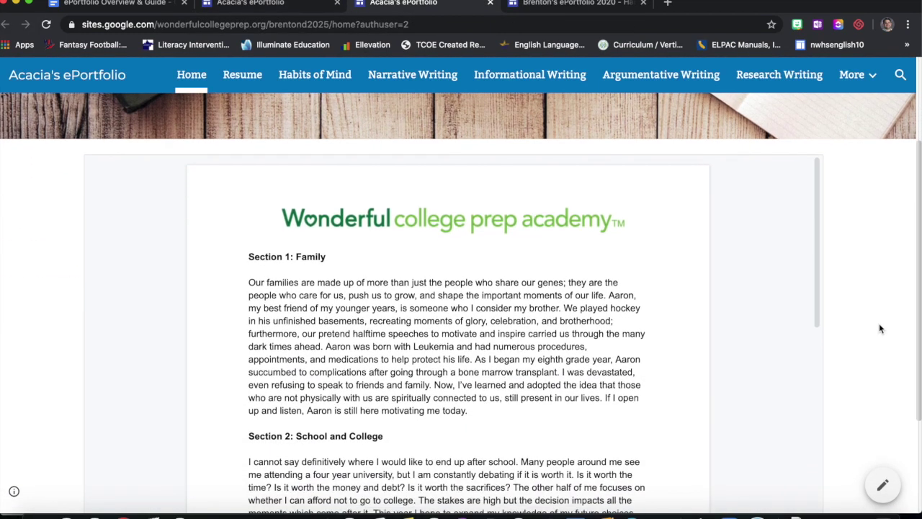
{"action": "scroll", "coordinate": [879, 325], "scroll_direction": "up", "scroll_amount": 5}
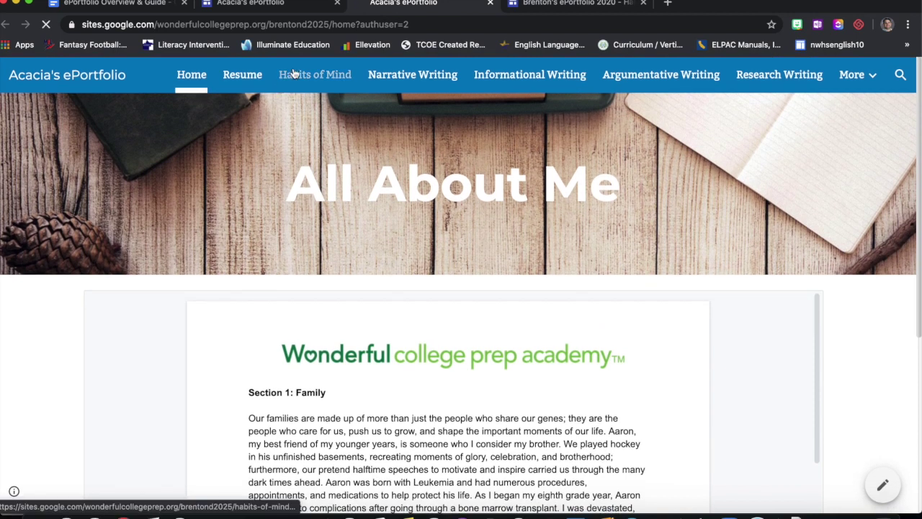
{"action": "left_click", "coordinate": [292, 74]}
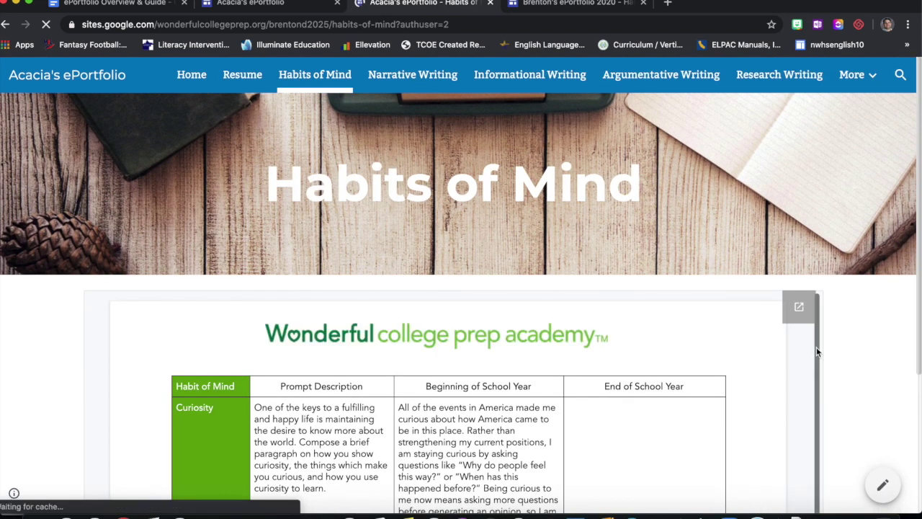
{"action": "scroll", "coordinate": [862, 307], "scroll_direction": "down", "scroll_amount": 3}
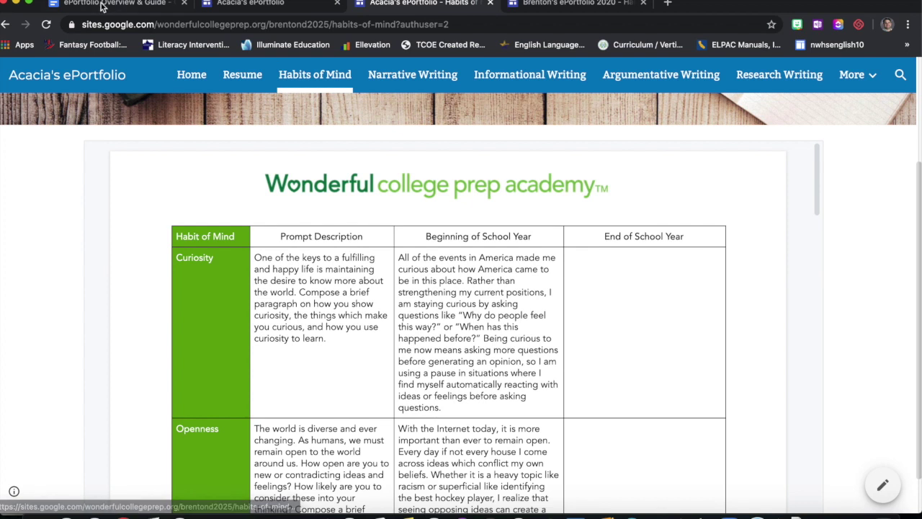
- Go back to the ePortfolio Overview & Guide document's form-submission step
{"action": "left_click", "coordinate": [105, 4]}
{"action": "scroll", "coordinate": [341, 369], "scroll_direction": "down", "scroll_amount": 1}
{"action": "scroll", "coordinate": [341, 369], "scroll_direction": "up", "scroll_amount": 4}
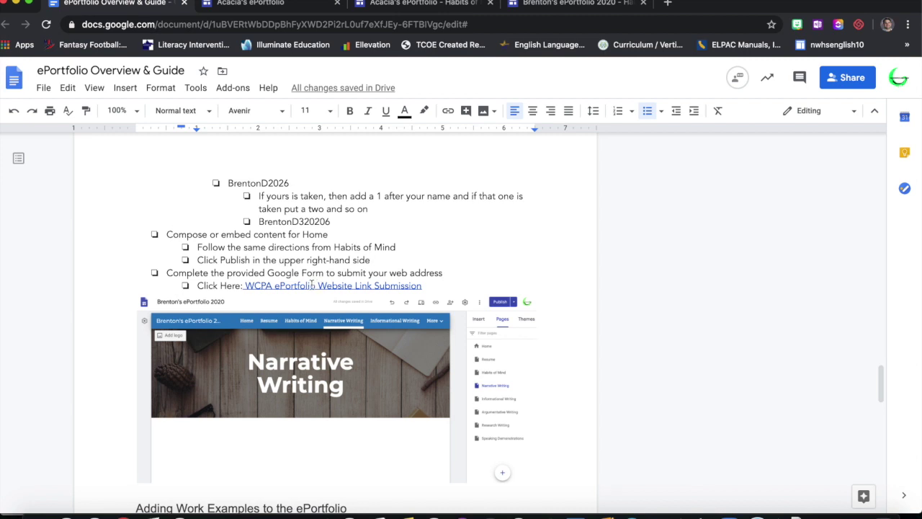
- Open the 'WCPA ePortfolio Website Link Submission' form linked in the guide
{"action": "left_click", "coordinate": [312, 285]}
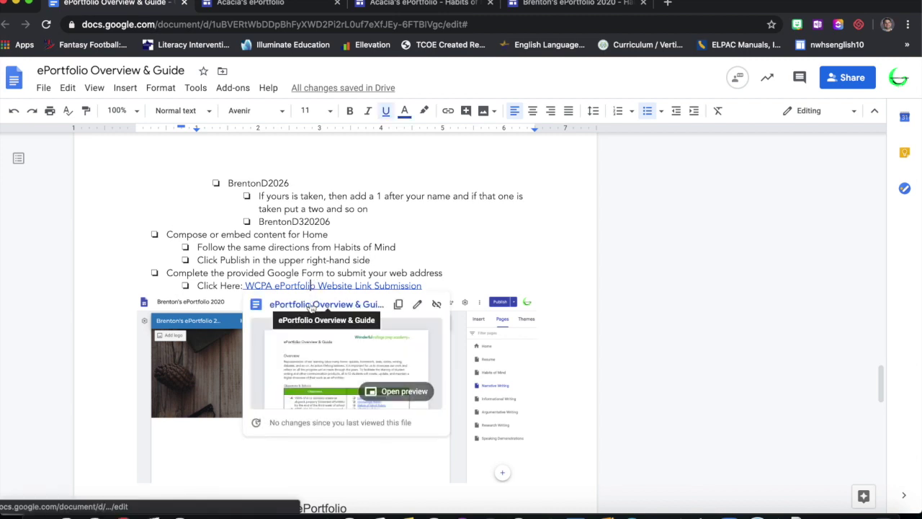
{"action": "left_click", "coordinate": [317, 303]}
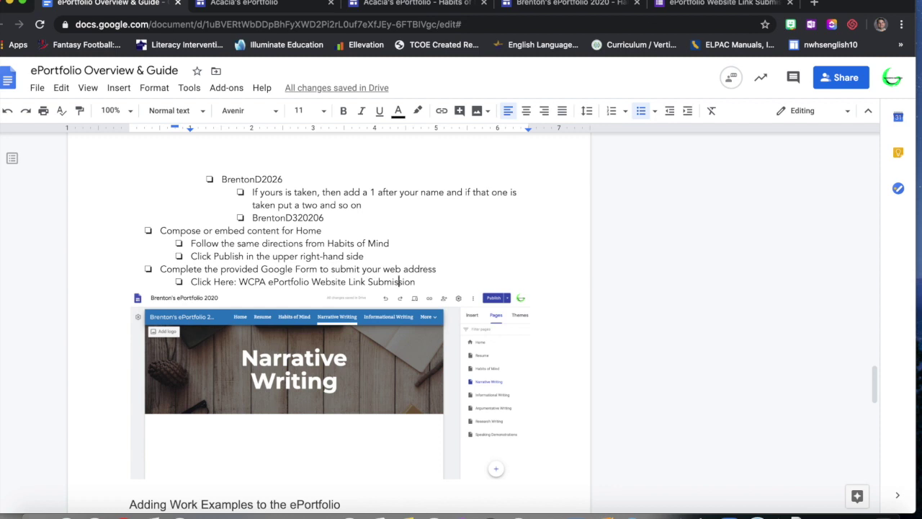
{"action": "left_click", "coordinate": [720, 3]}
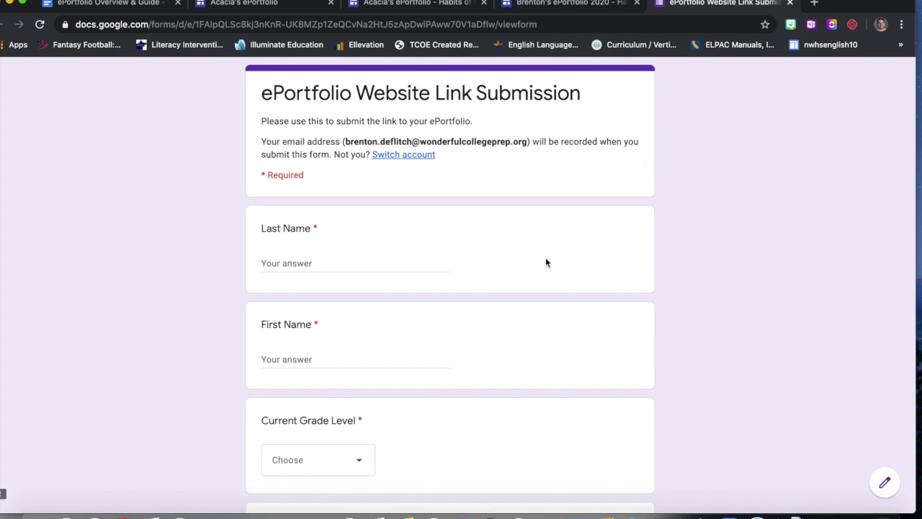
- Enter the student's last name and first name in the form
{"action": "left_click", "coordinate": [369, 261]}
{"action": "key", "text": "Tab"}
{"action": "type", "text": "Ac"}
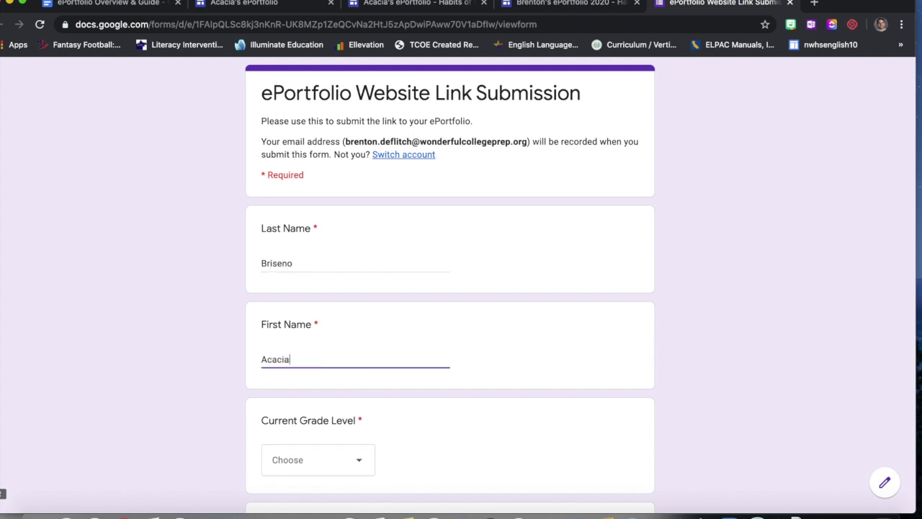
{"action": "scroll", "coordinate": [461, 288], "scroll_direction": "down", "scroll_amount": 5}
{"action": "scroll", "coordinate": [462, 289], "scroll_direction": "up", "scroll_amount": 3}
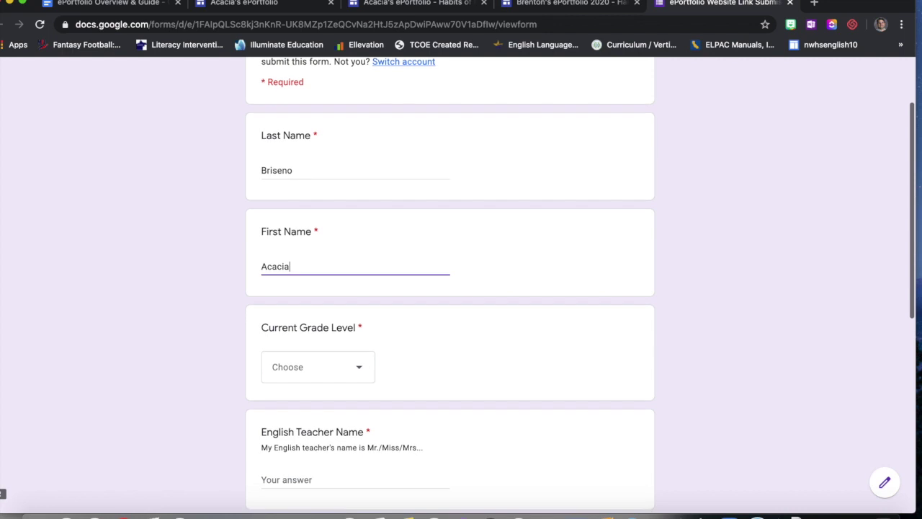
{"action": "scroll", "coordinate": [461, 288], "scroll_direction": "down", "scroll_amount": 3}
- Choose Grade 7 as the current grade and enter the English teacher's name
{"action": "left_click", "coordinate": [345, 251]}
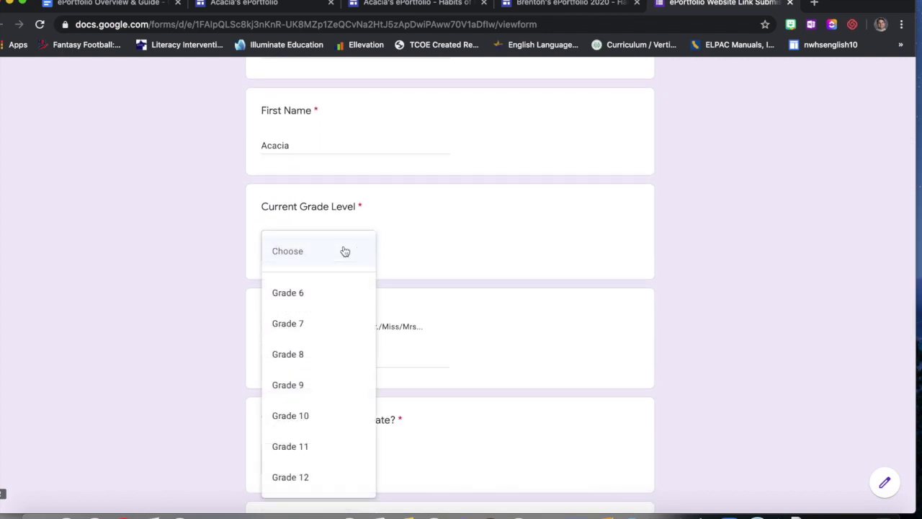
{"action": "left_click", "coordinate": [325, 326]}
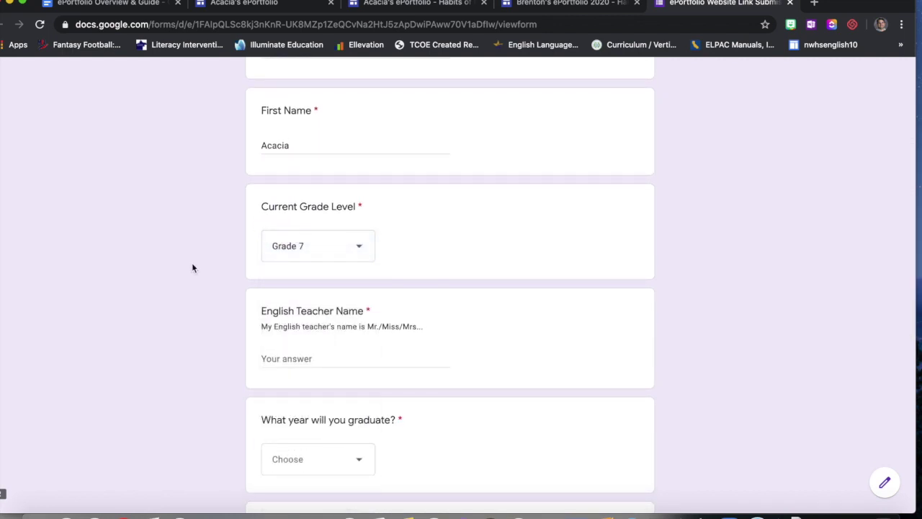
{"action": "scroll", "coordinate": [193, 266], "scroll_direction": "down", "scroll_amount": 3}
{"action": "left_click", "coordinate": [288, 251]}
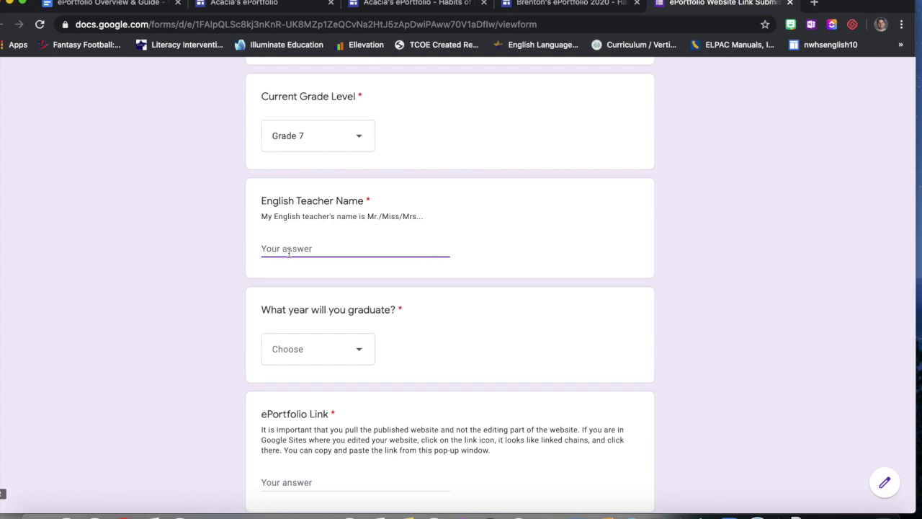
{"action": "type", "text": "Miss Diaz"}
- Pick 2026 as the graduation year
{"action": "scroll", "coordinate": [309, 266], "scroll_direction": "down", "scroll_amount": 3}
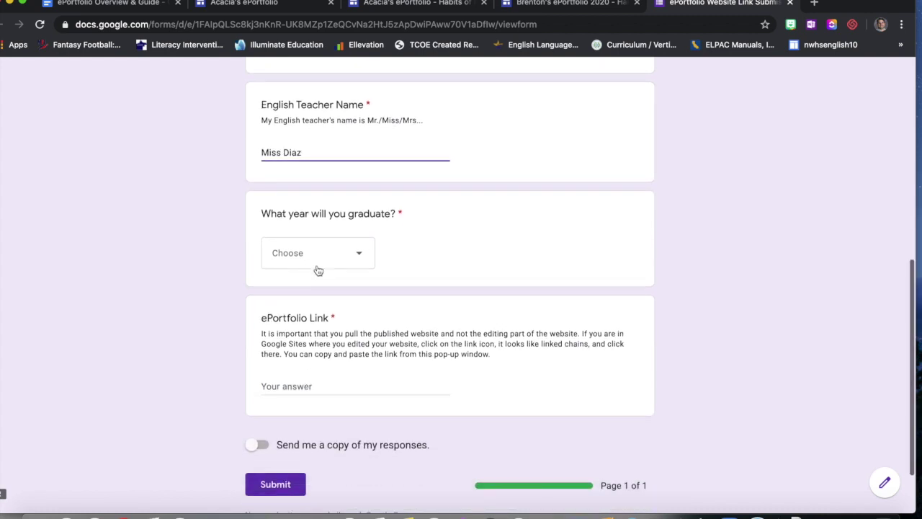
{"action": "left_click", "coordinate": [320, 263]}
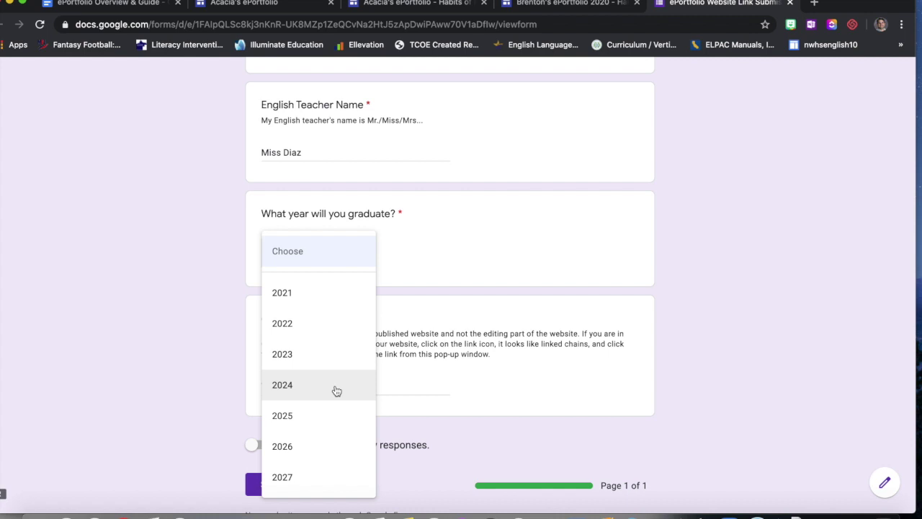
{"action": "scroll", "coordinate": [331, 457], "scroll_direction": "down", "scroll_amount": 1}
{"action": "left_click", "coordinate": [319, 450]}
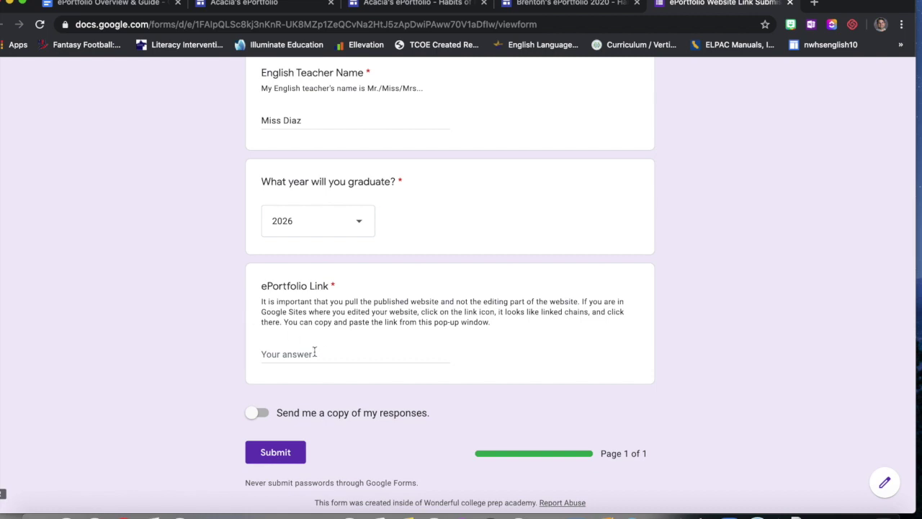
{"action": "left_click", "coordinate": [292, 8]}
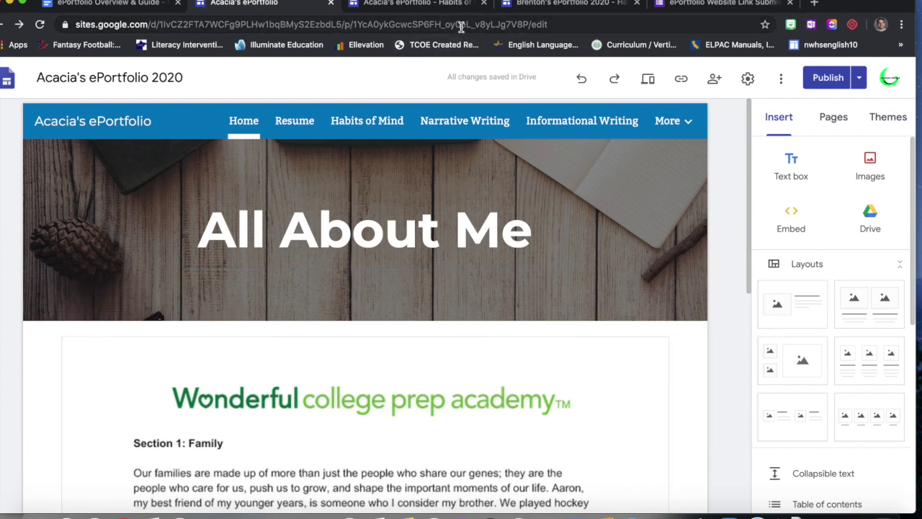
- Open the published site's home page and copy its full web address
{"action": "left_click", "coordinate": [448, 7]}
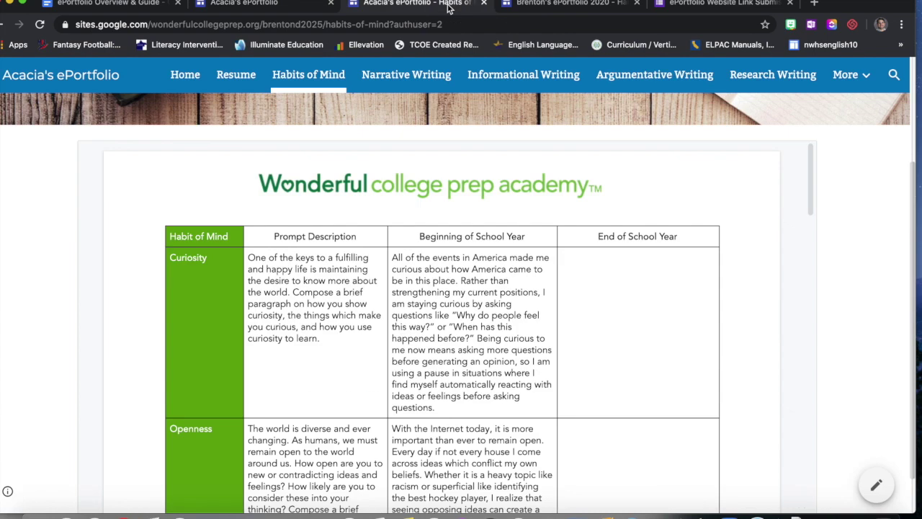
{"action": "scroll", "coordinate": [513, 90], "scroll_direction": "up", "scroll_amount": 3}
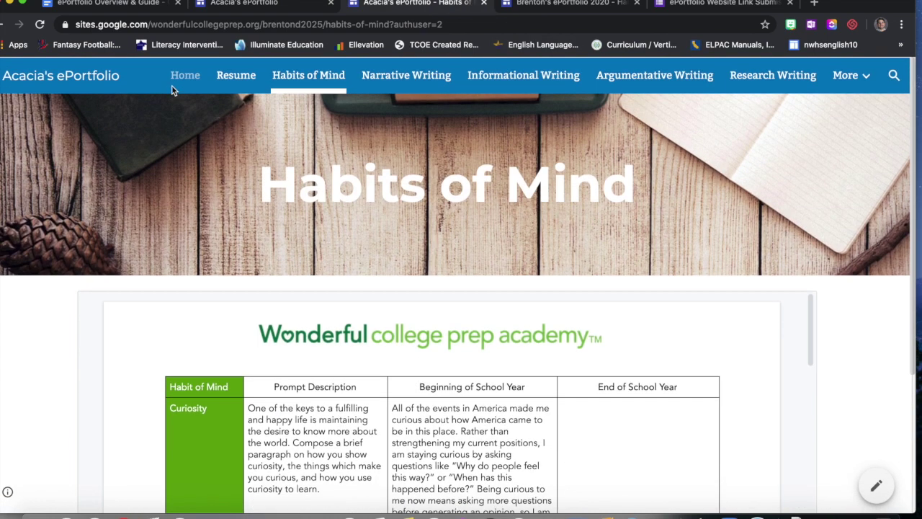
{"action": "left_click", "coordinate": [173, 80]}
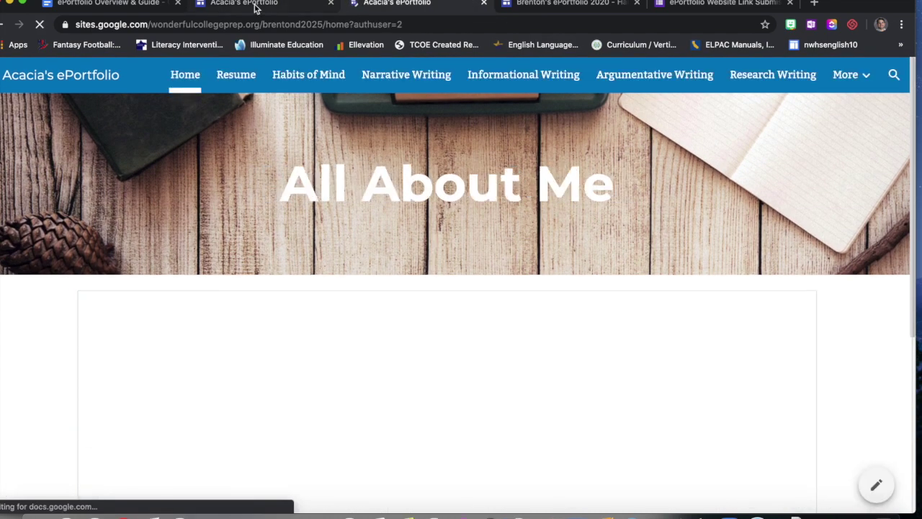
{"action": "left_click", "coordinate": [253, 7]}
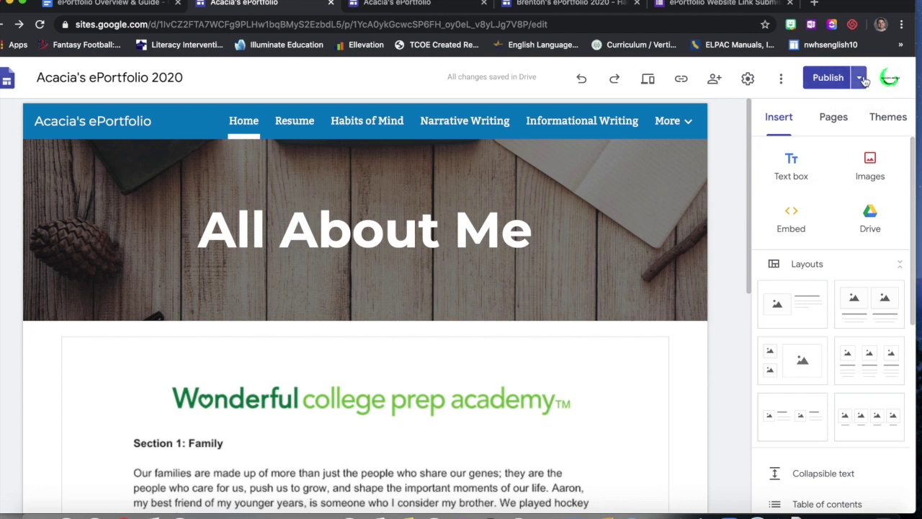
{"action": "left_click", "coordinate": [862, 79]}
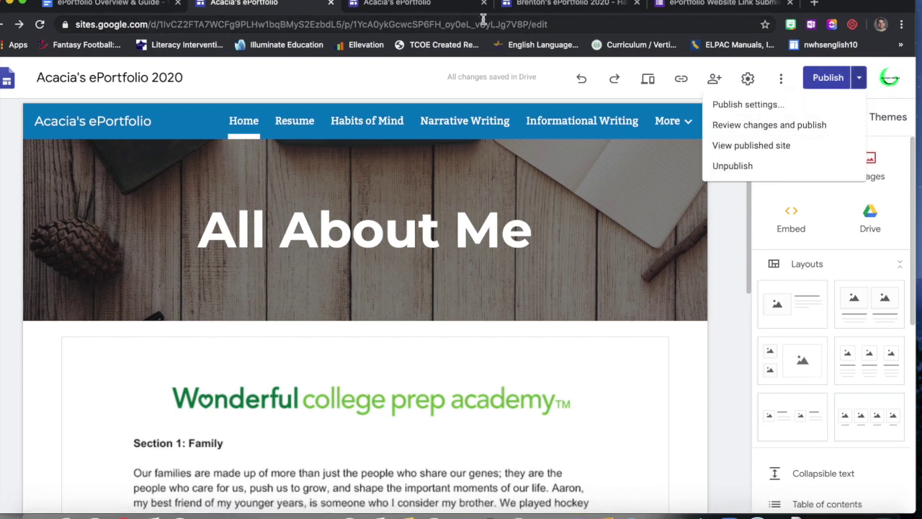
{"action": "left_click", "coordinate": [454, 7]}
{"action": "left_click", "coordinate": [401, 25]}
{"action": "key", "text": "ctrl+c"}
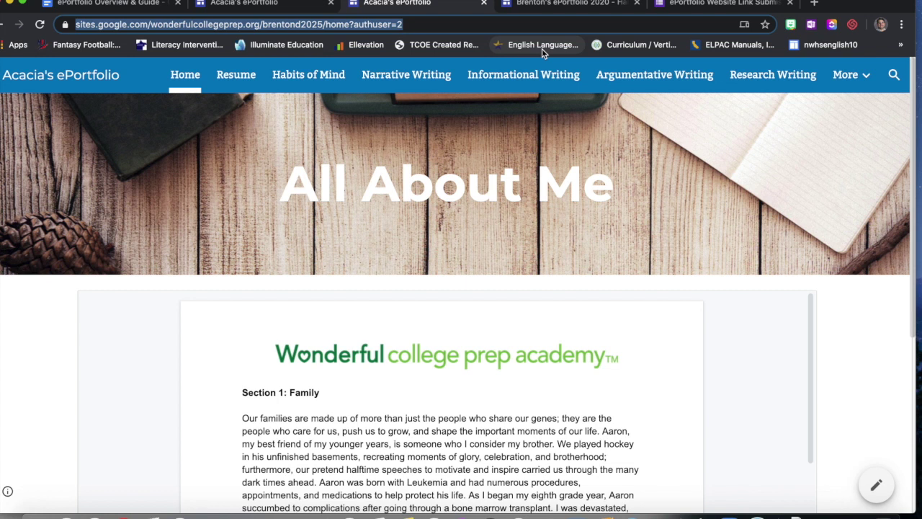
- Paste the address into the ePortfolio Link answer, request a copy, submit, and close the form
{"action": "left_click", "coordinate": [740, 4]}
{"action": "left_click", "coordinate": [306, 355]}
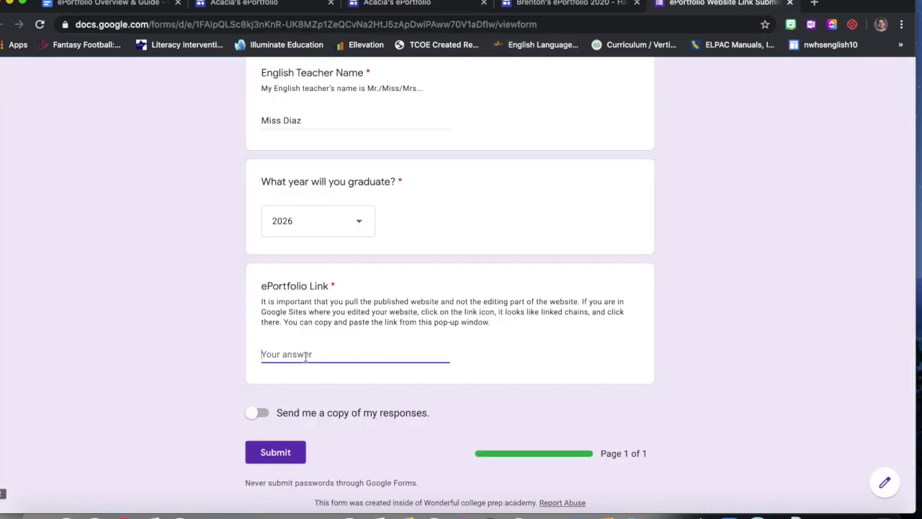
{"action": "key", "text": "ctrl+v"}
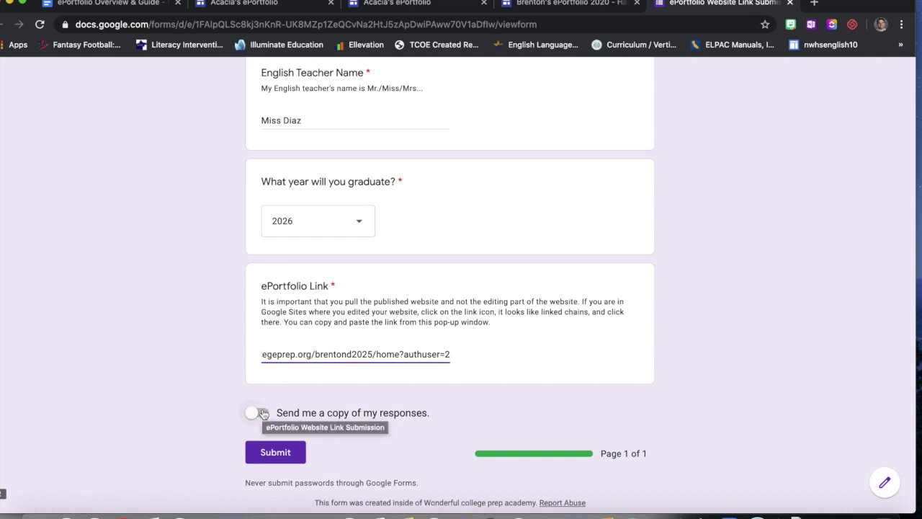
{"action": "left_click", "coordinate": [262, 413]}
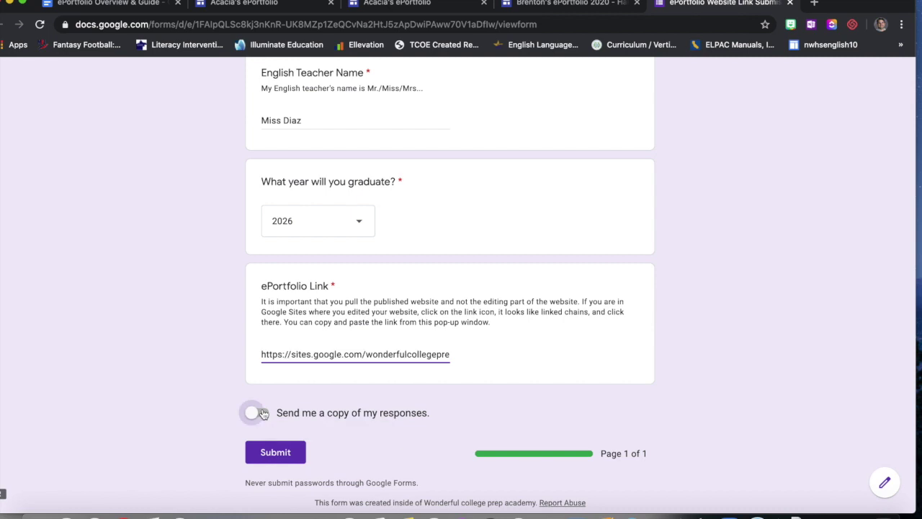
{"action": "left_click", "coordinate": [258, 452]}
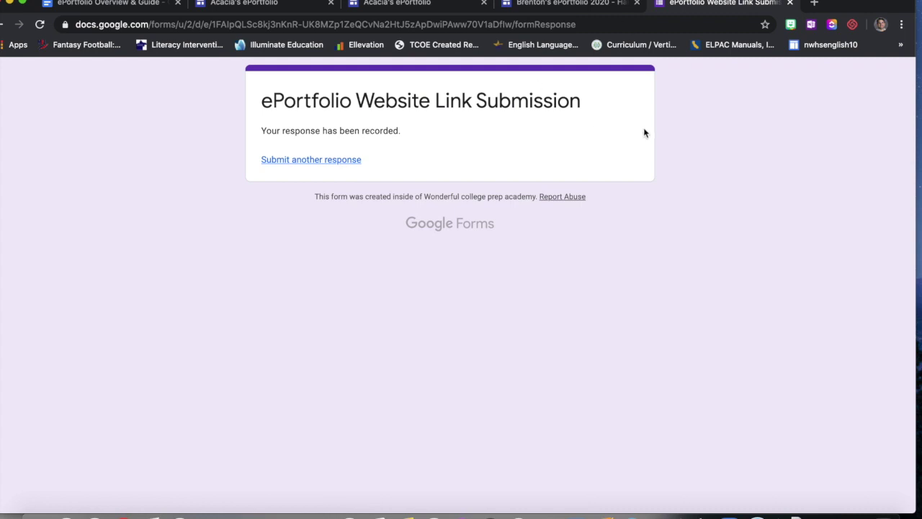
{"action": "left_click", "coordinate": [791, 3]}
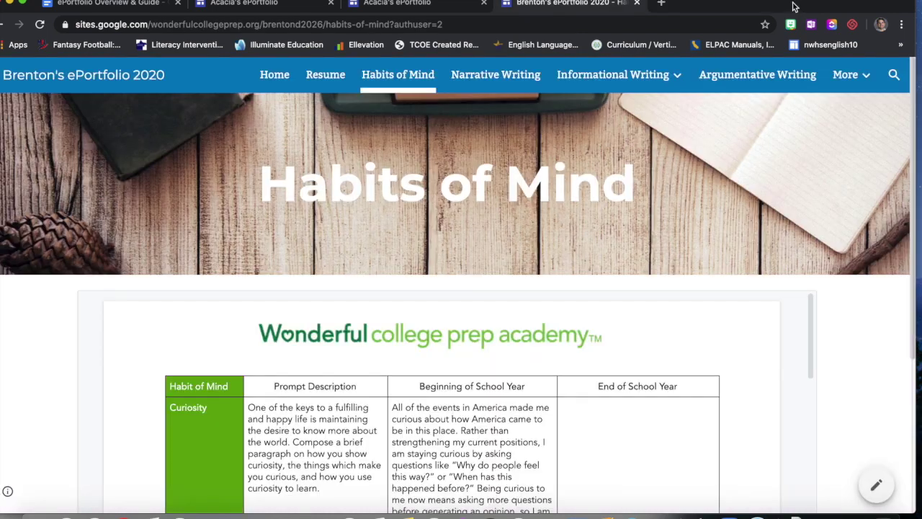
- Switch to the ePortfolio Overview & Guide and scroll down to the Districtwide Goal Setting links
{"action": "left_click", "coordinate": [108, 6]}
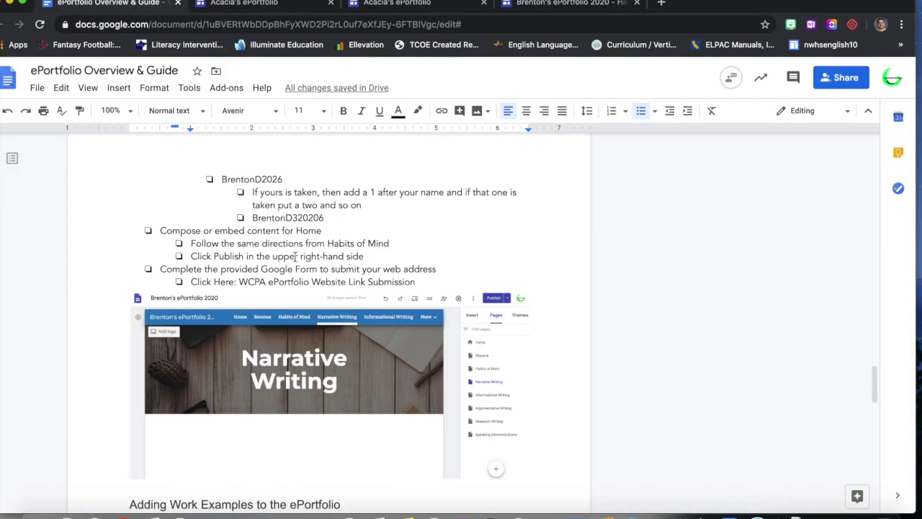
{"action": "scroll", "coordinate": [296, 257], "scroll_direction": "down", "scroll_amount": 3}
{"action": "scroll", "coordinate": [295, 257], "scroll_direction": "down", "scroll_amount": 5}
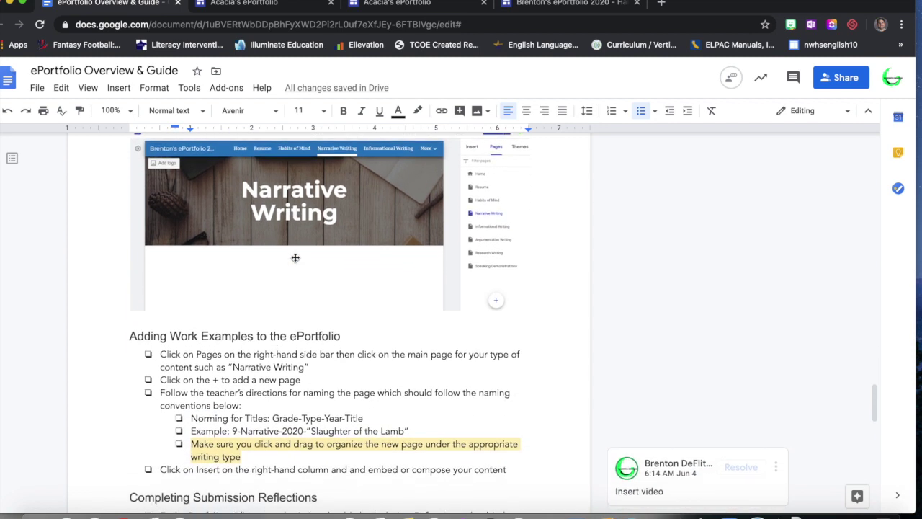
{"action": "scroll", "coordinate": [295, 257], "scroll_direction": "down", "scroll_amount": 3}
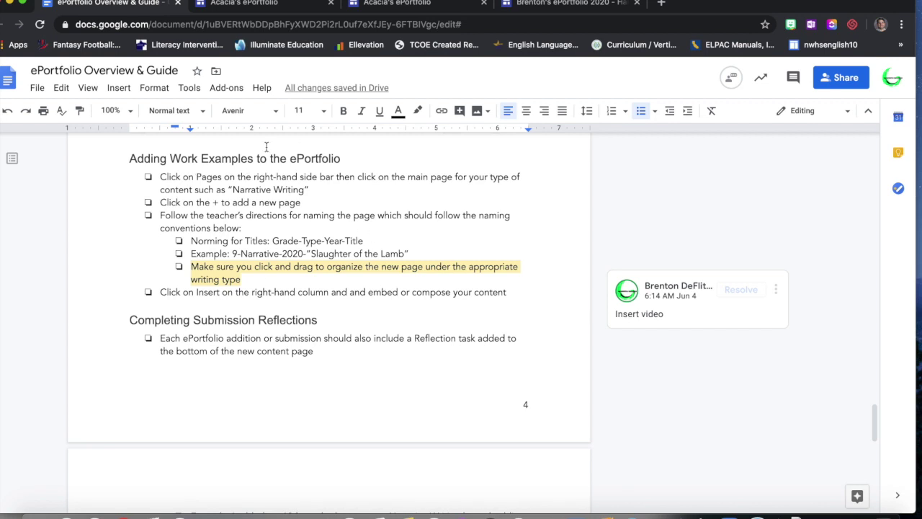
{"action": "scroll", "coordinate": [287, 238], "scroll_direction": "down", "scroll_amount": 2}
{"action": "scroll", "coordinate": [289, 237], "scroll_direction": "down", "scroll_amount": 2}
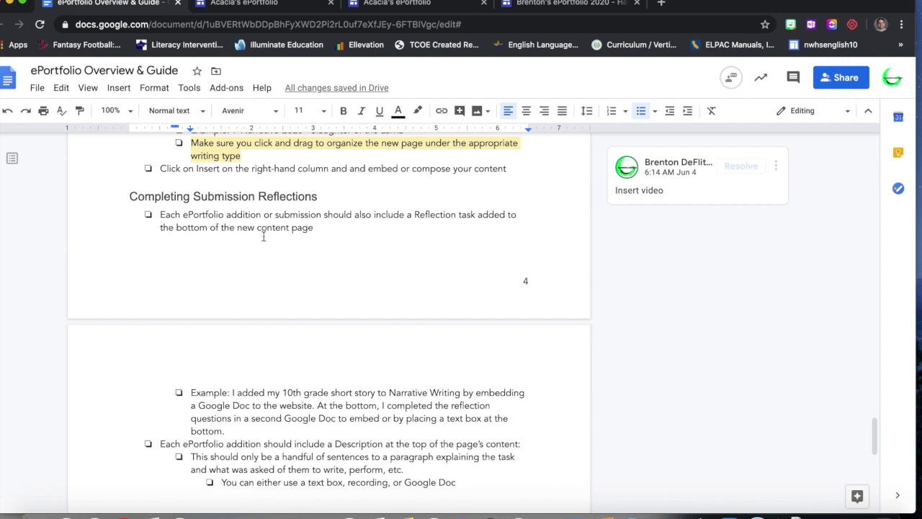
{"action": "scroll", "coordinate": [346, 375], "scroll_direction": "down", "scroll_amount": 8}
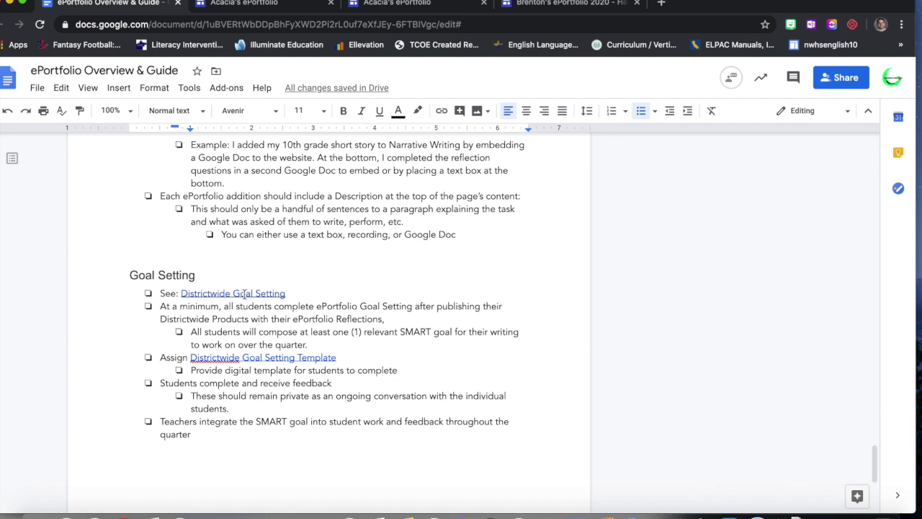
- Open the Districtwide Goal Setting SMART writing template in a new tab, review its tables, then return to the guide
{"action": "left_click", "coordinate": [245, 293]}
{"action": "left_click", "coordinate": [255, 310]}
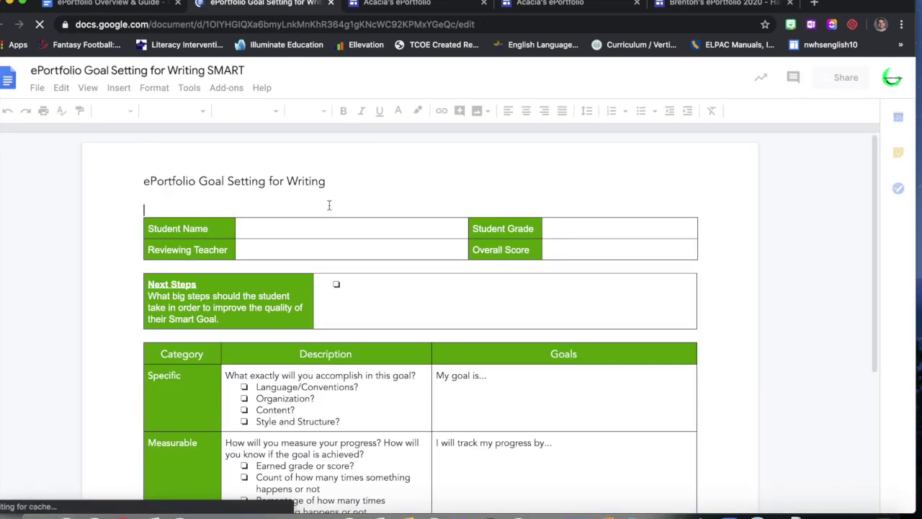
{"action": "scroll", "coordinate": [407, 270], "scroll_direction": "down", "scroll_amount": 1}
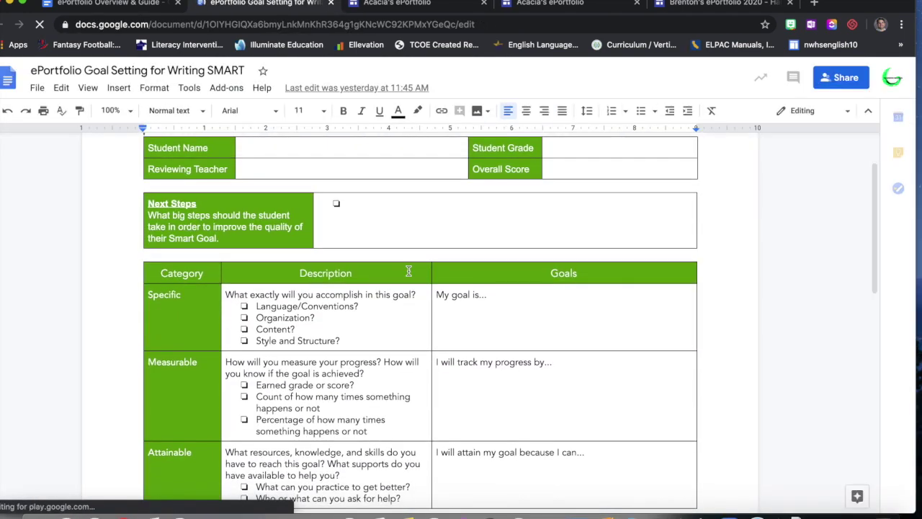
{"action": "scroll", "coordinate": [513, 411], "scroll_direction": "down", "scroll_amount": 1}
{"action": "scroll", "coordinate": [513, 412], "scroll_direction": "down", "scroll_amount": 10}
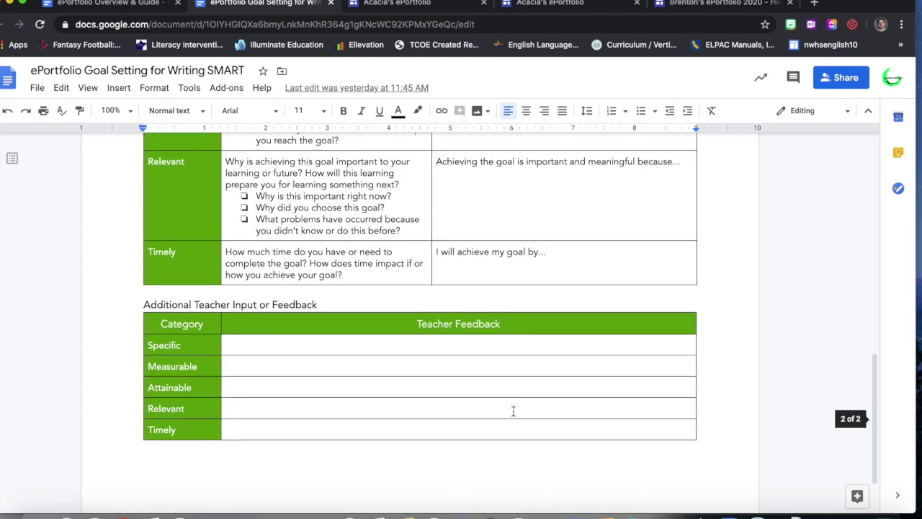
{"action": "scroll", "coordinate": [463, 365], "scroll_direction": "up", "scroll_amount": 15}
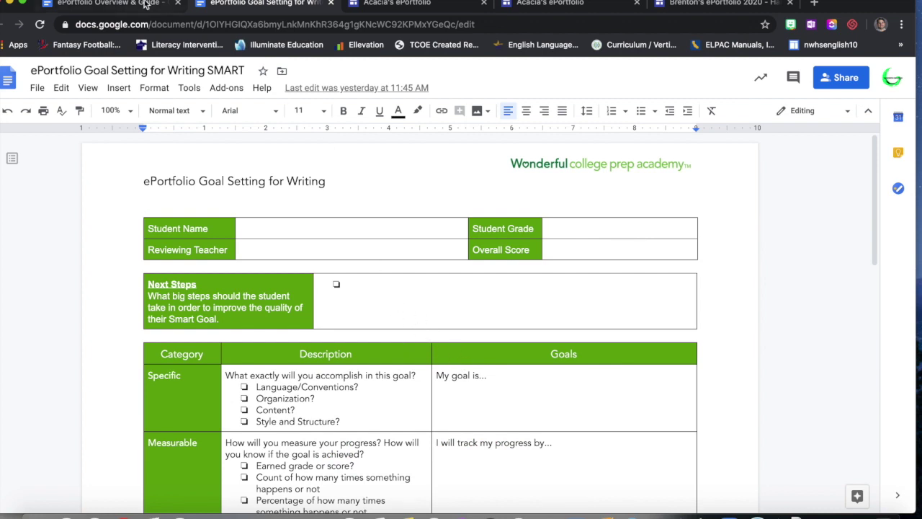
{"action": "left_click", "coordinate": [108, 4]}
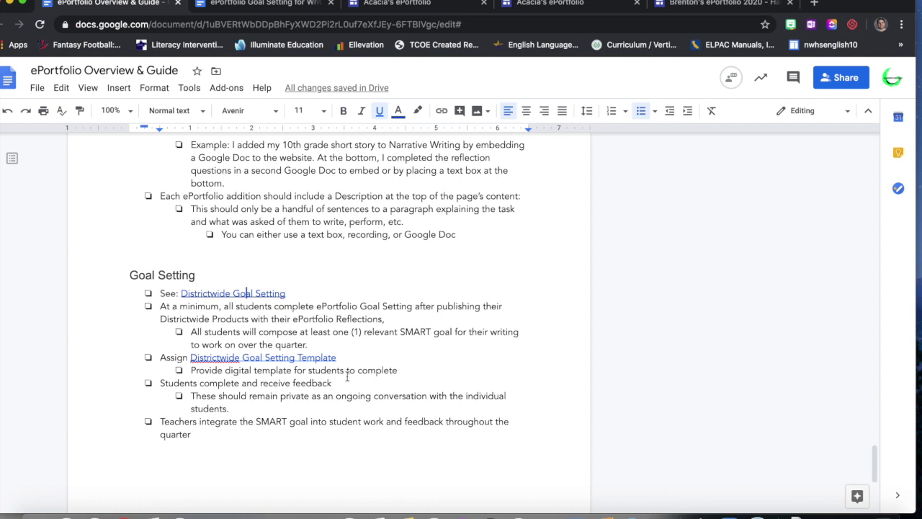
{"action": "left_click", "coordinate": [325, 356]}
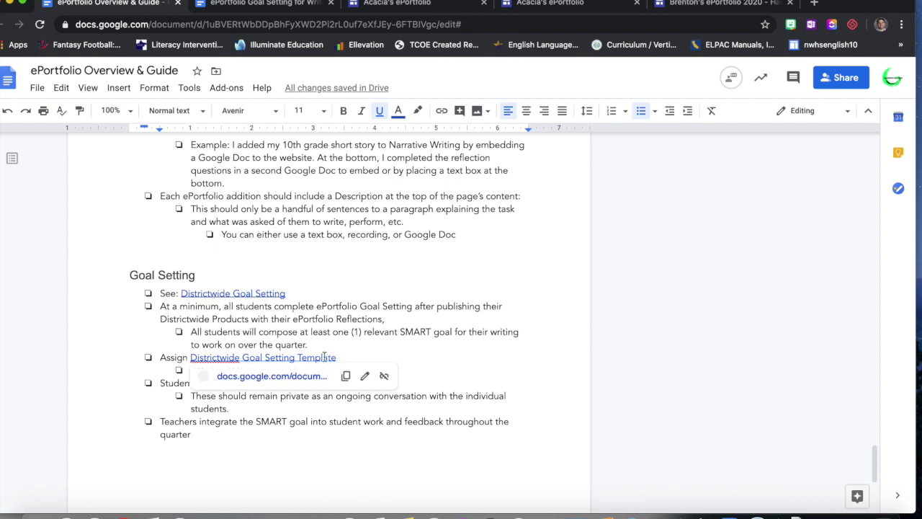
{"action": "left_click", "coordinate": [320, 323]}
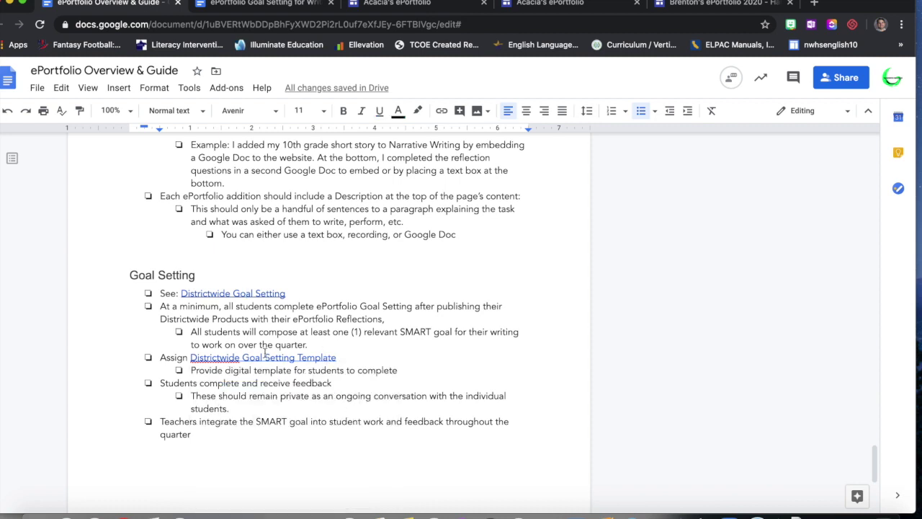
{"action": "scroll", "coordinate": [334, 368], "scroll_direction": "up", "scroll_amount": 5}
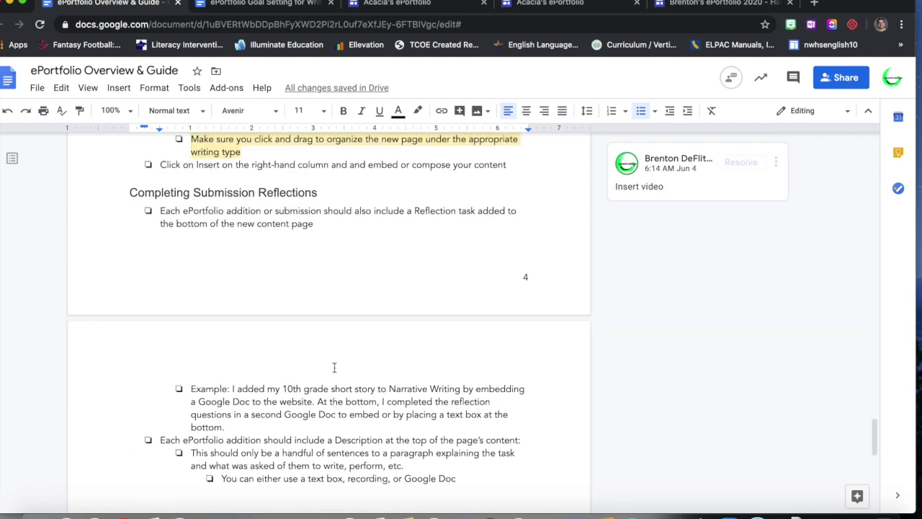
{"action": "scroll", "coordinate": [334, 367], "scroll_direction": "up", "scroll_amount": 6}
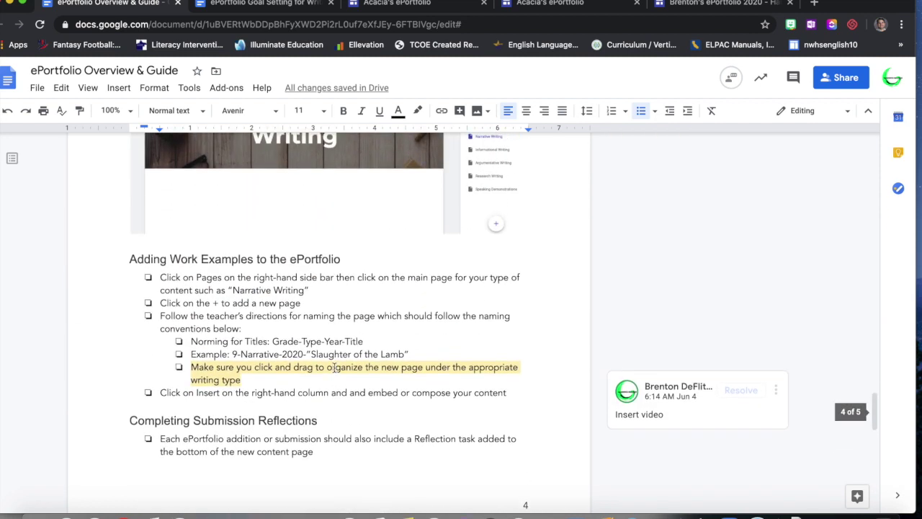
{"action": "scroll", "coordinate": [335, 368], "scroll_direction": "up", "scroll_amount": 1}
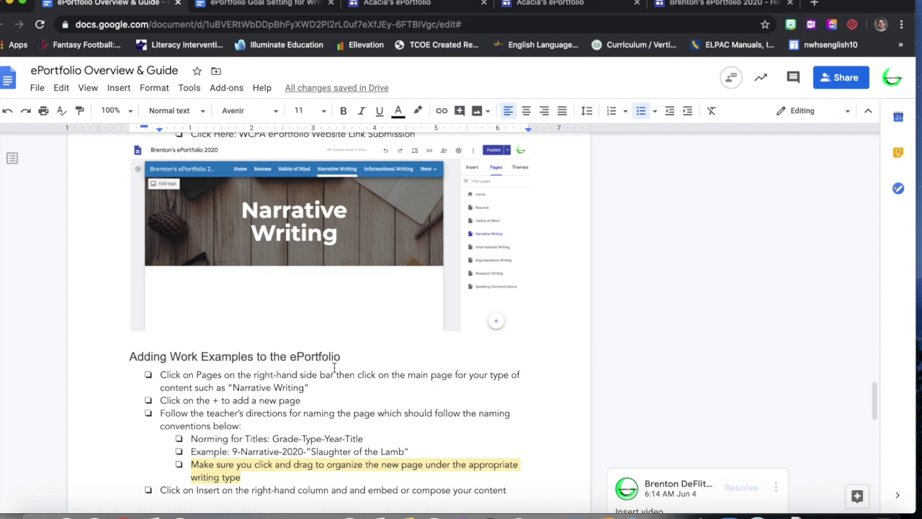
{"action": "scroll", "coordinate": [351, 415], "scroll_direction": "down", "scroll_amount": 1}
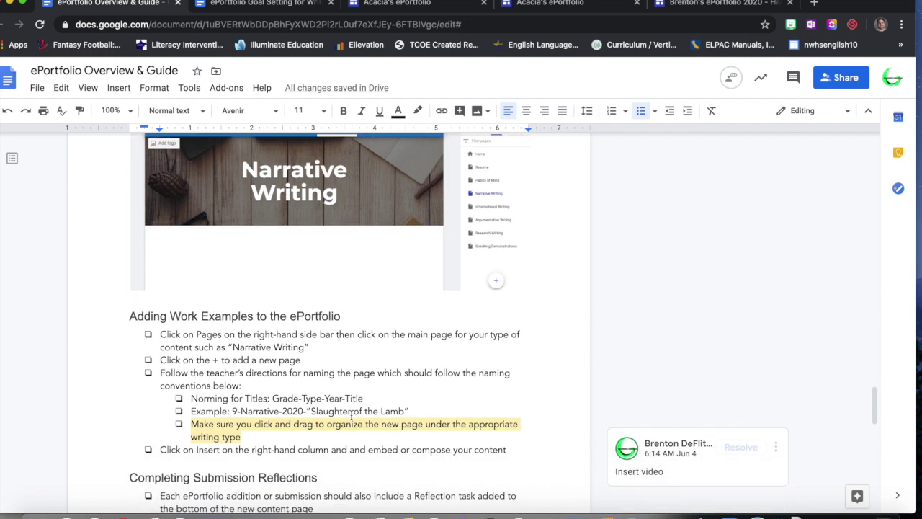
{"action": "scroll", "coordinate": [351, 415], "scroll_direction": "up", "scroll_amount": 2}
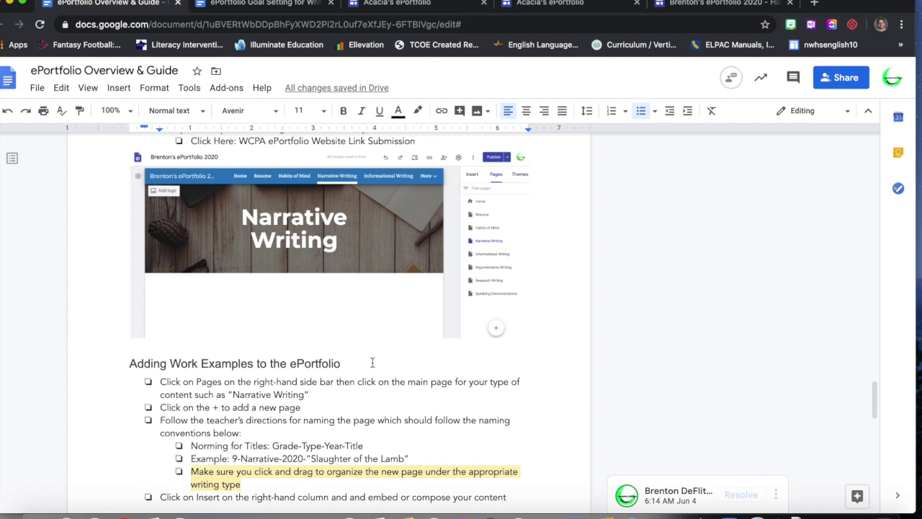
{"action": "scroll", "coordinate": [373, 362], "scroll_direction": "down", "scroll_amount": 2}
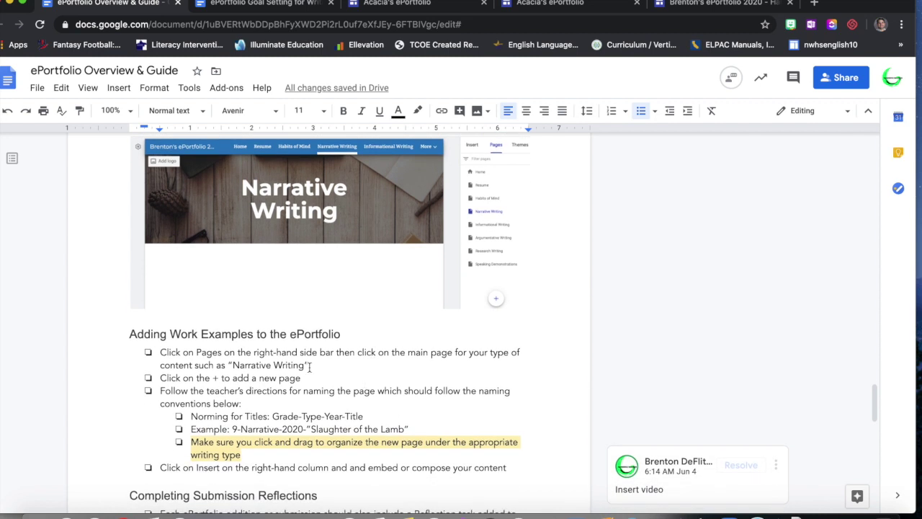
{"action": "left_click", "coordinate": [408, 5]}
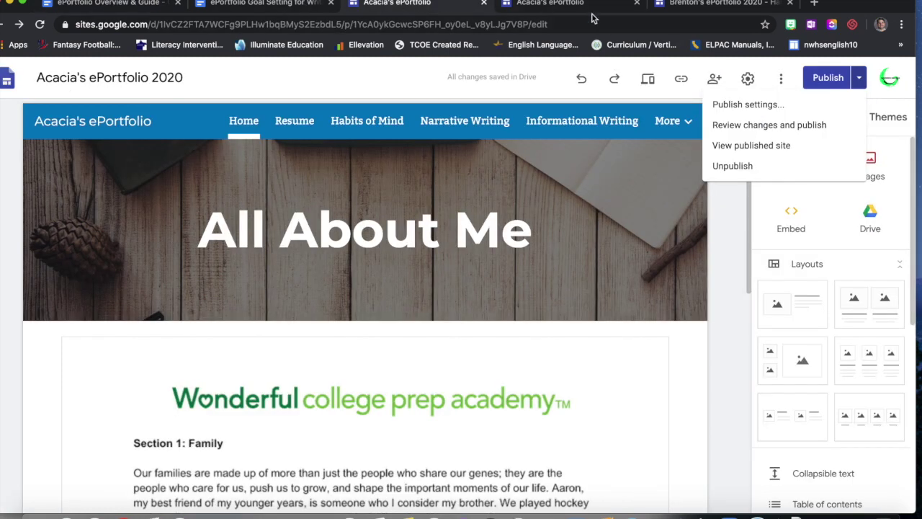
- Close the duplicate and example portfolio tabs and dismiss the publishing options
{"action": "left_click", "coordinate": [636, 6]}
{"action": "left_click", "coordinate": [636, 6]}
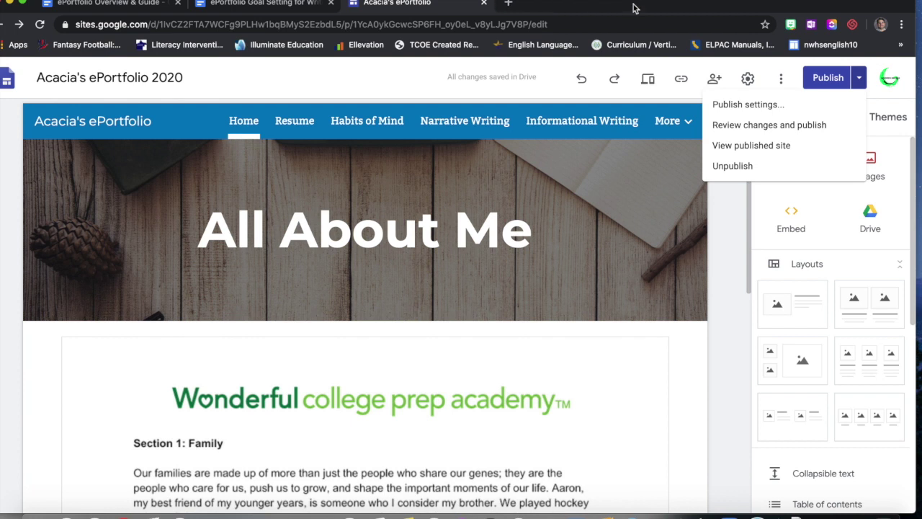
{"action": "left_click", "coordinate": [731, 265]}
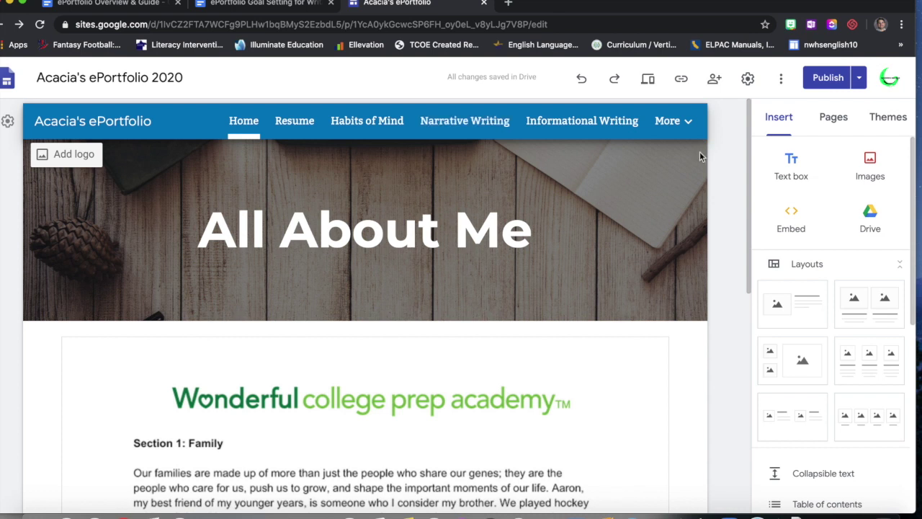
- Open the Narrative Writing page from the Pages list, then go back to the guide document
{"action": "left_click", "coordinate": [834, 119]}
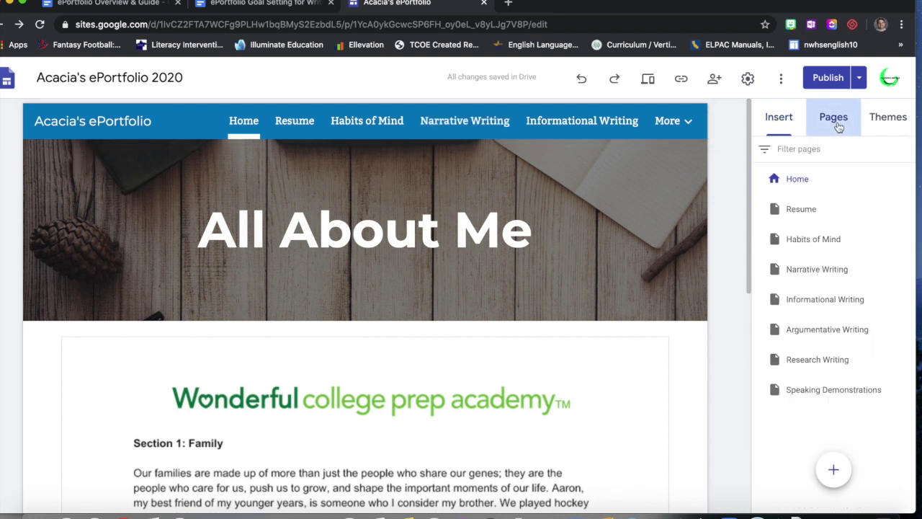
{"action": "left_click", "coordinate": [808, 269]}
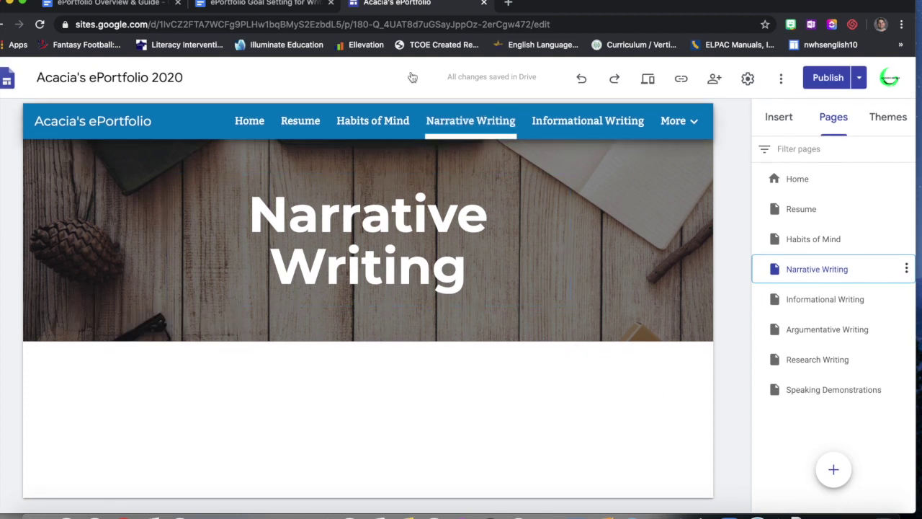
{"action": "left_click", "coordinate": [132, 4]}
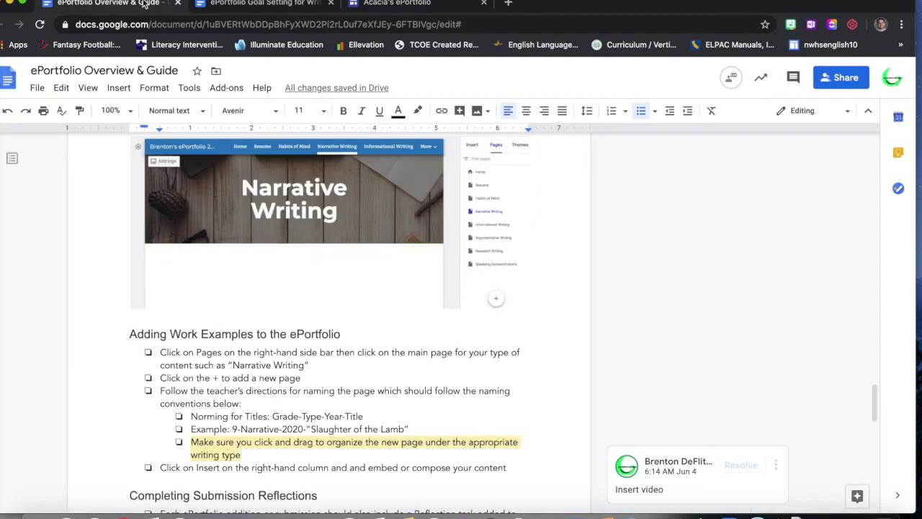
- Close the goal template tab, resolve the Insert video comment, and copy 'Grade-Type-Year-Title' before returning to the site
{"action": "left_click", "coordinate": [330, 3]}
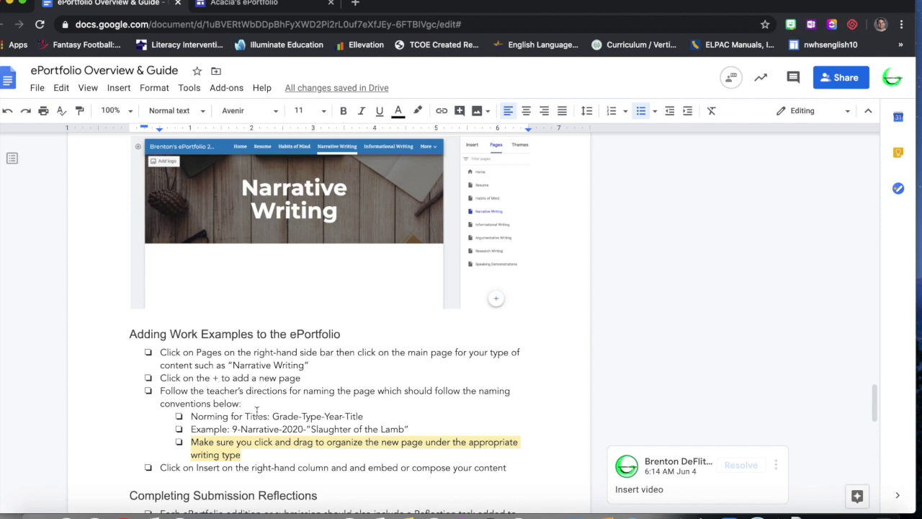
{"action": "scroll", "coordinate": [362, 422], "scroll_direction": "down", "scroll_amount": 2}
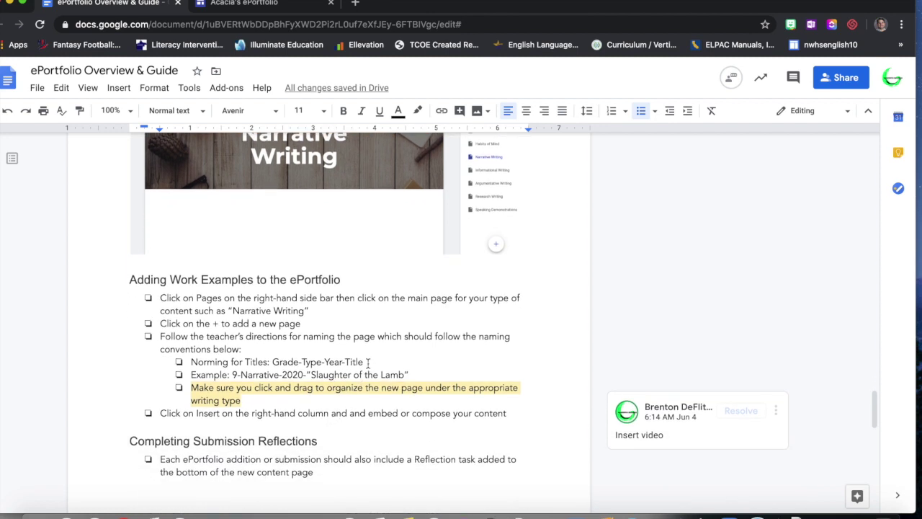
{"action": "left_click", "coordinate": [741, 410]}
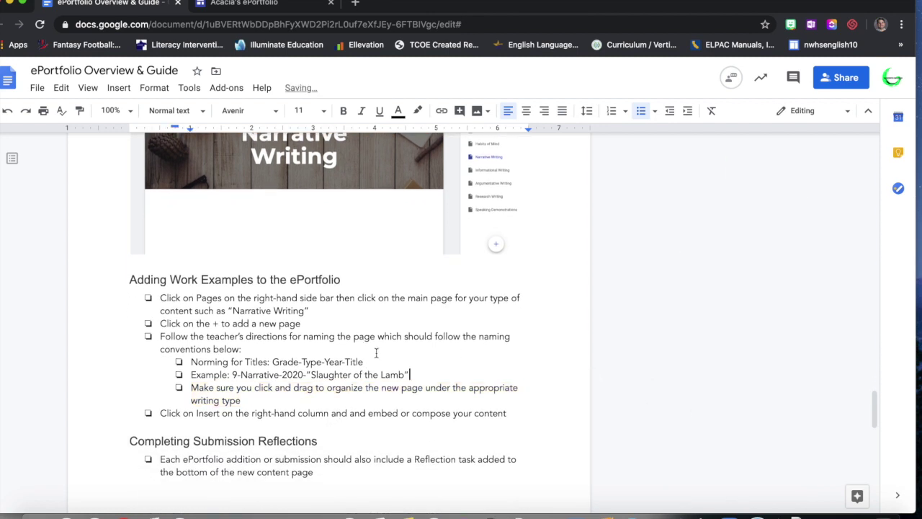
{"action": "left_click_drag", "start_coordinate": [362, 360], "coordinate": [272, 355]}
{"action": "key", "text": "super+c"}
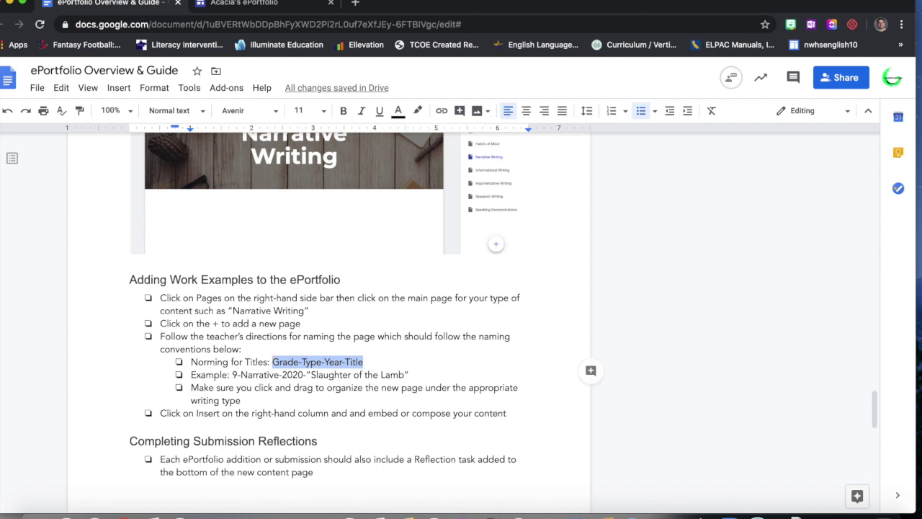
{"action": "left_click", "coordinate": [251, 9]}
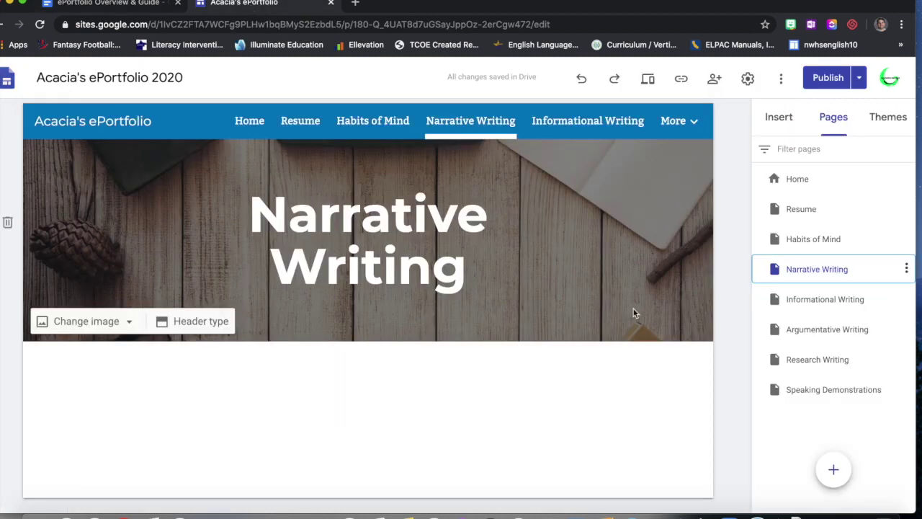
- Create a new page named '7th-Narrative-2020-My Short Story' from the pasted naming pattern
{"action": "left_click", "coordinate": [836, 469]}
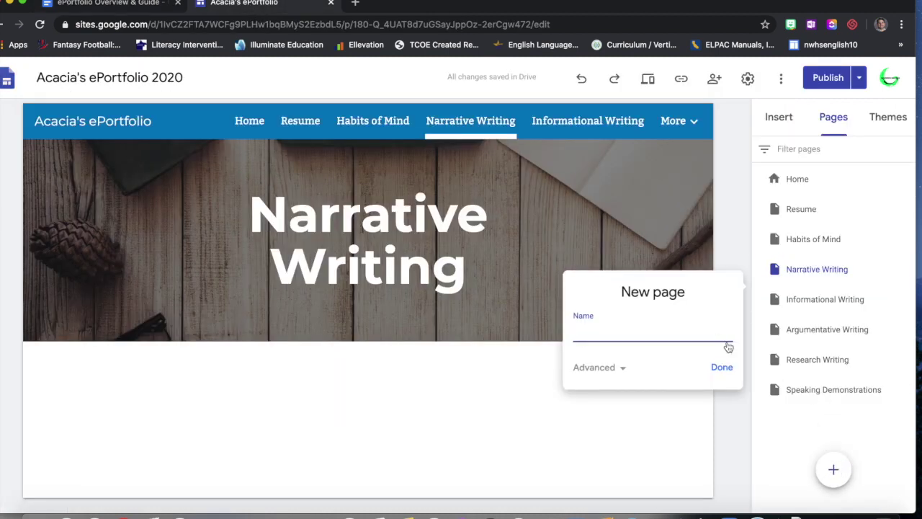
{"action": "key", "text": "super+v"}
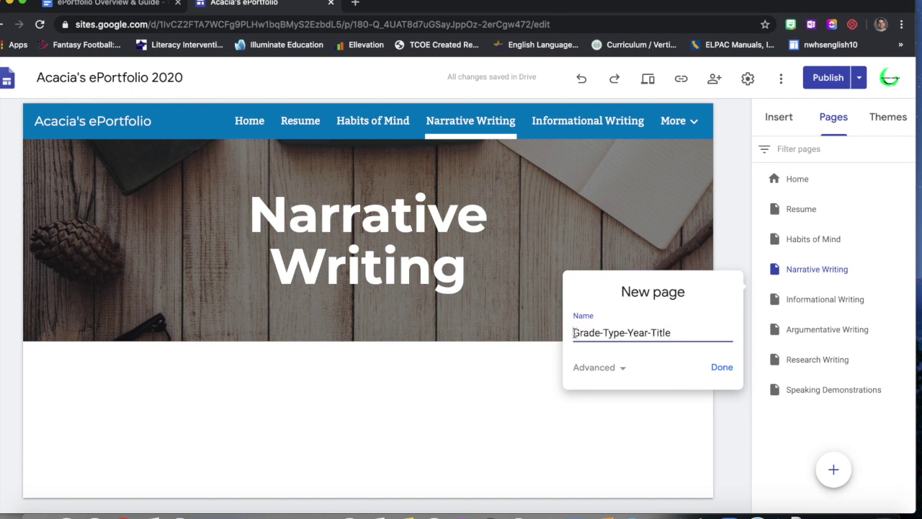
{"action": "type", "text": "7th"}
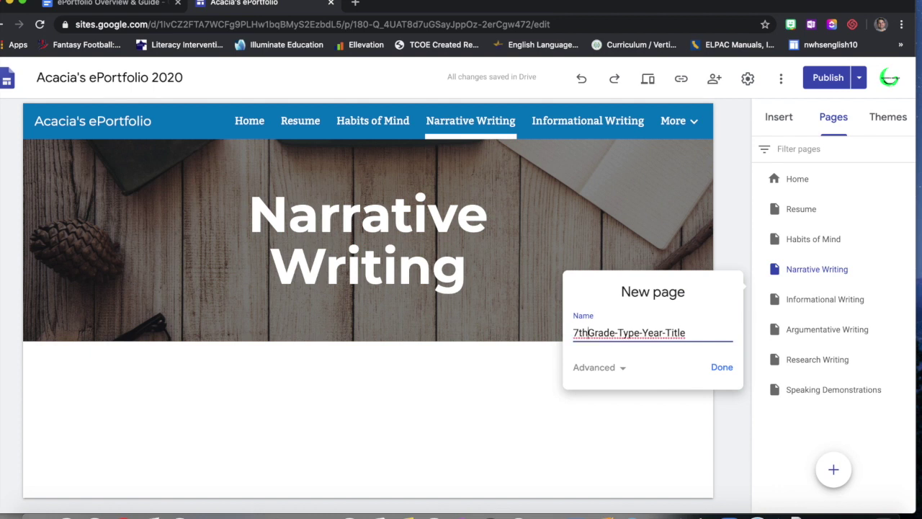
{"action": "type", "text": "-Narrative"}
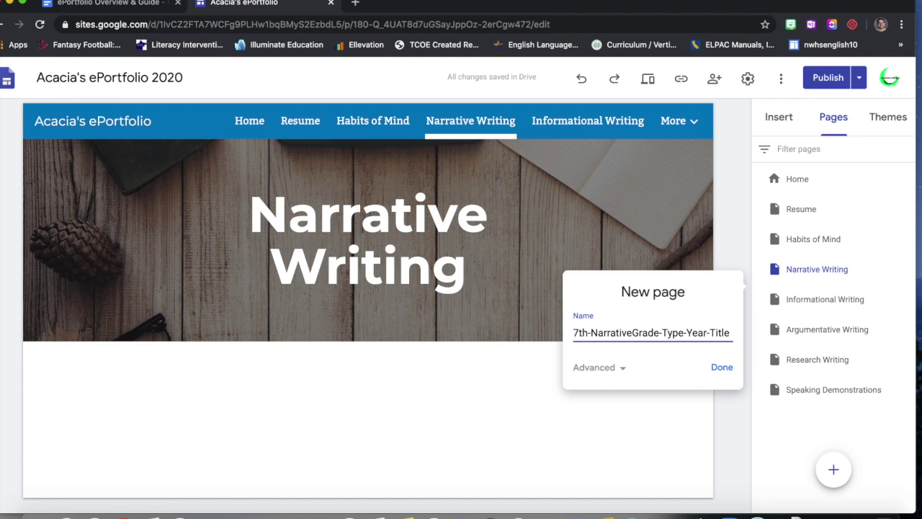
{"action": "type", "text": "-20"}
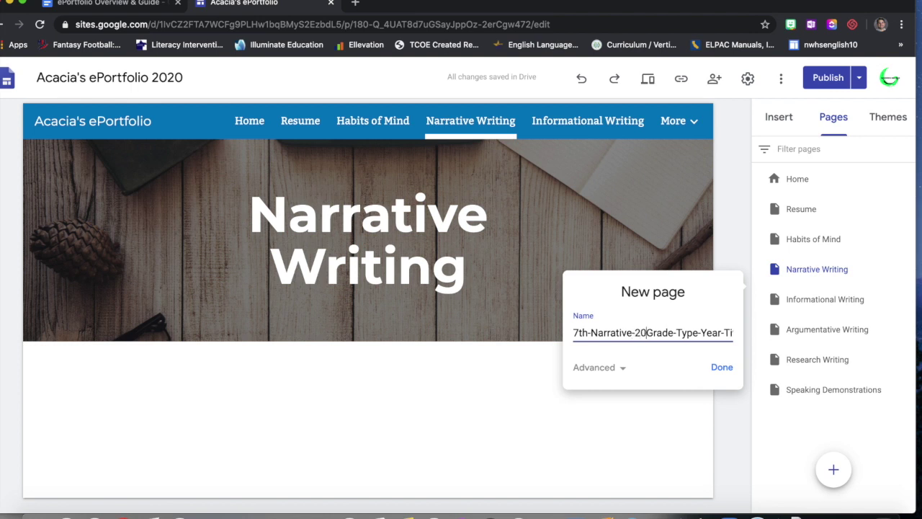
{"action": "type", "text": "20-"}
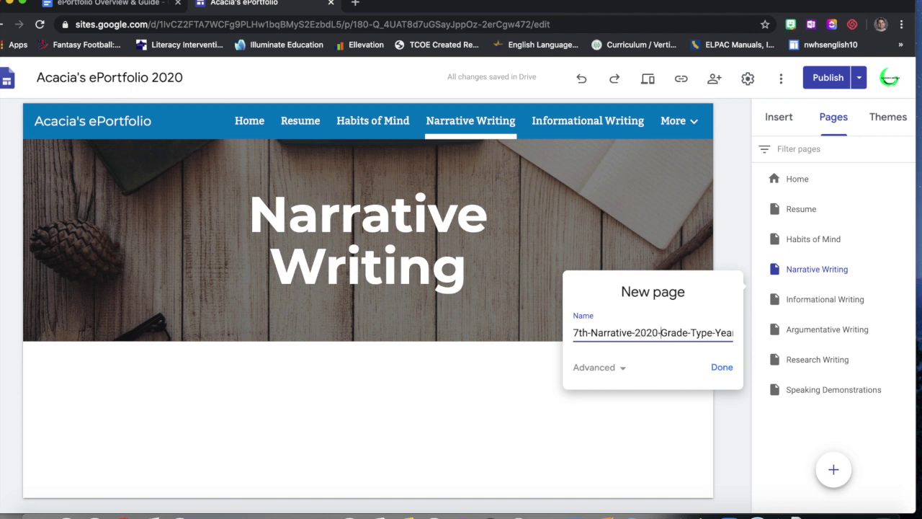
{"action": "type", "text": "\""}
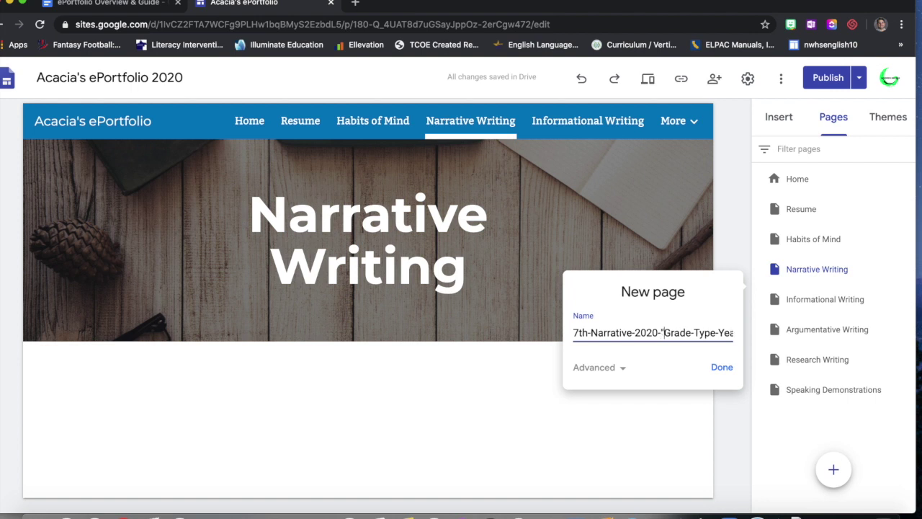
{"action": "key", "text": "BackSpace"}
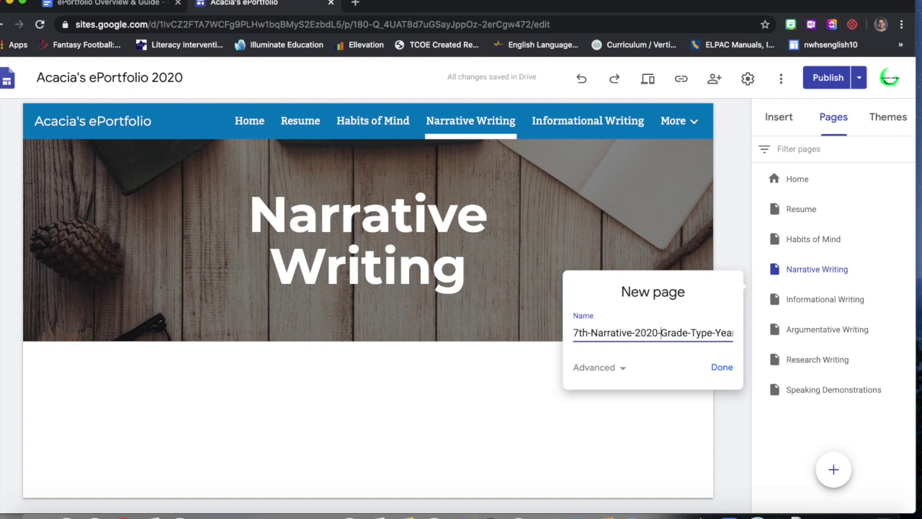
{"action": "type", "text": "My short S"}
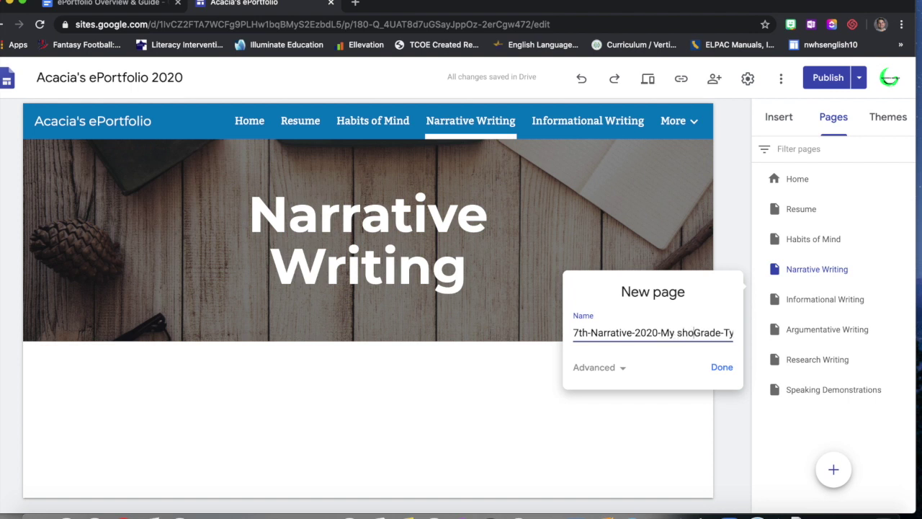
{"action": "key", "text": "BackSpace"}
{"action": "key", "text": "BackSpace"}
{"action": "key", "text": "BackSpace"}
{"action": "key", "text": "BackSpace"}
{"action": "key", "text": "BackSpace"}
{"action": "key", "text": "BackSpace"}
{"action": "key", "text": "BackSpace"}
{"action": "type", "text": "Short Story"}
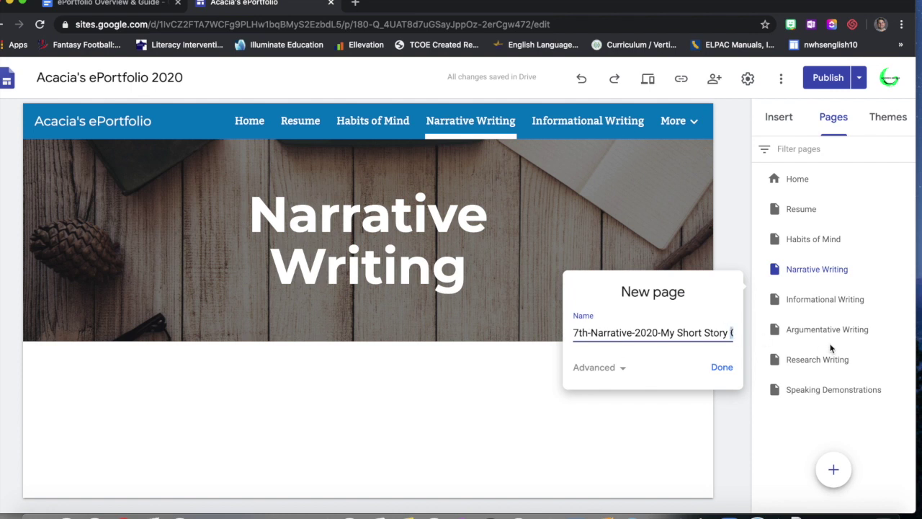
{"action": "double_click", "coordinate": [721, 333]}
{"action": "key", "text": "super+a"}
{"action": "left_click", "coordinate": [730, 333]}
{"action": "left_click", "coordinate": [719, 368]}
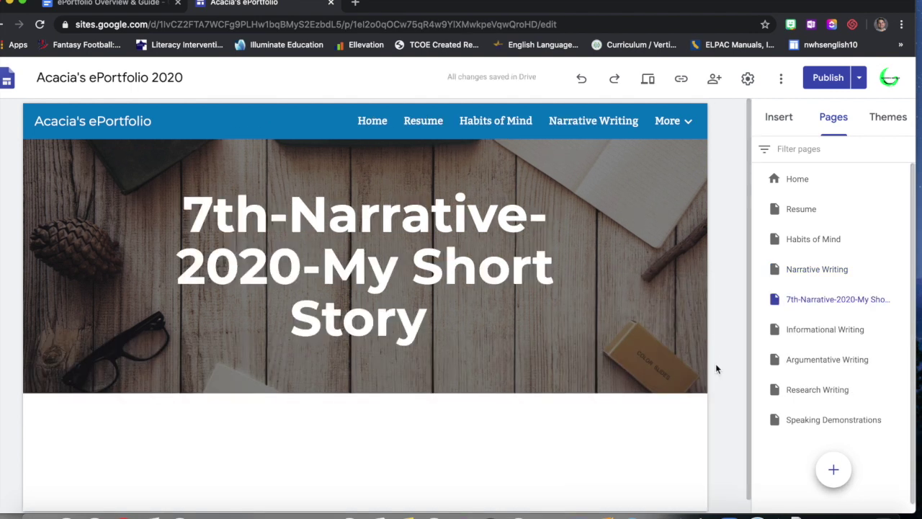
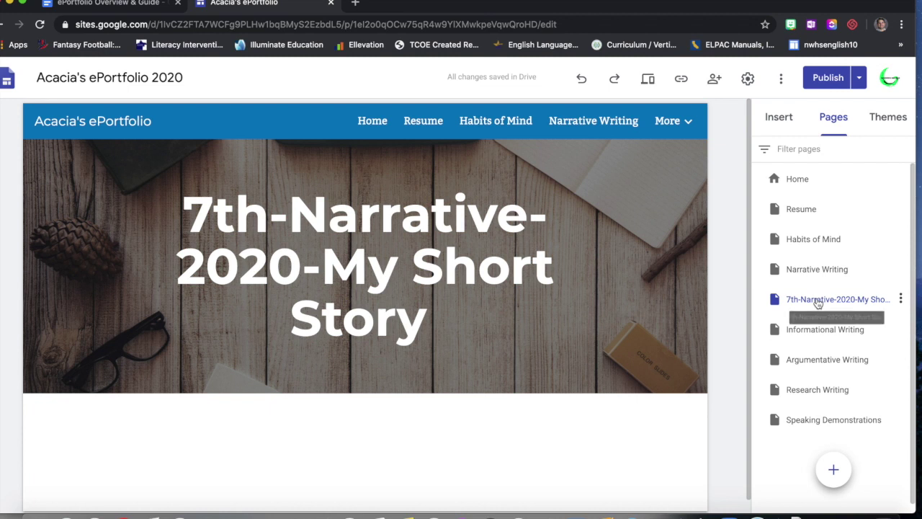
- Drag the 7th-Narrative-2020-My Short Story page onto Narrative Writing, then return to the guide document
{"action": "left_click", "coordinate": [688, 123]}
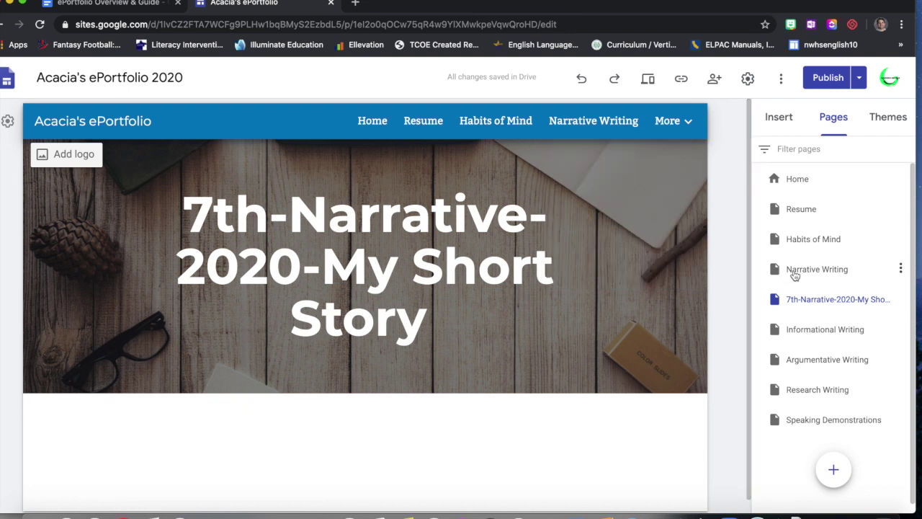
{"action": "left_click_drag", "start_coordinate": [769, 309], "coordinate": [800, 273]}
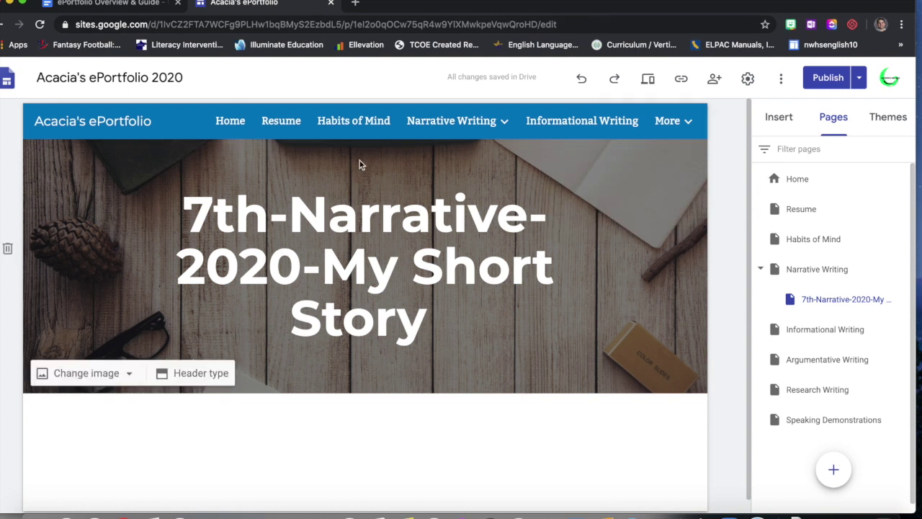
{"action": "mouse_move", "coordinate": [504, 125]}
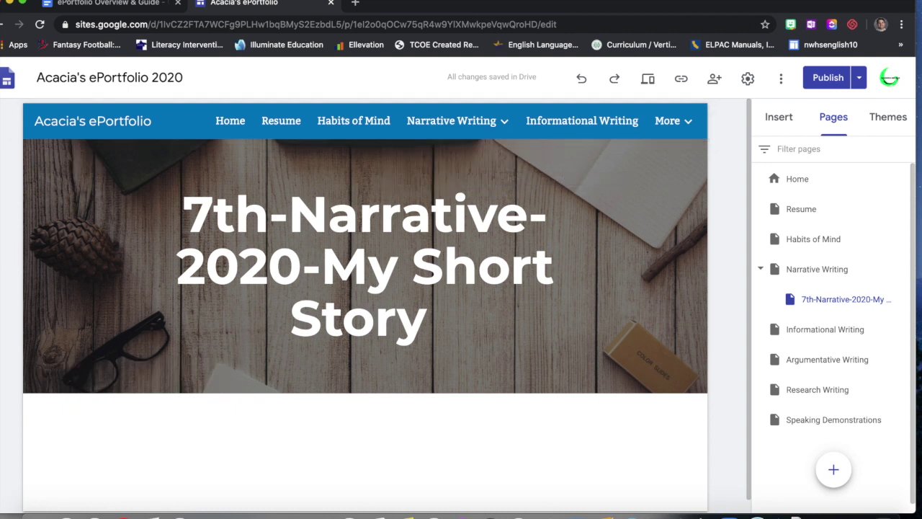
{"action": "left_click", "coordinate": [149, 5]}
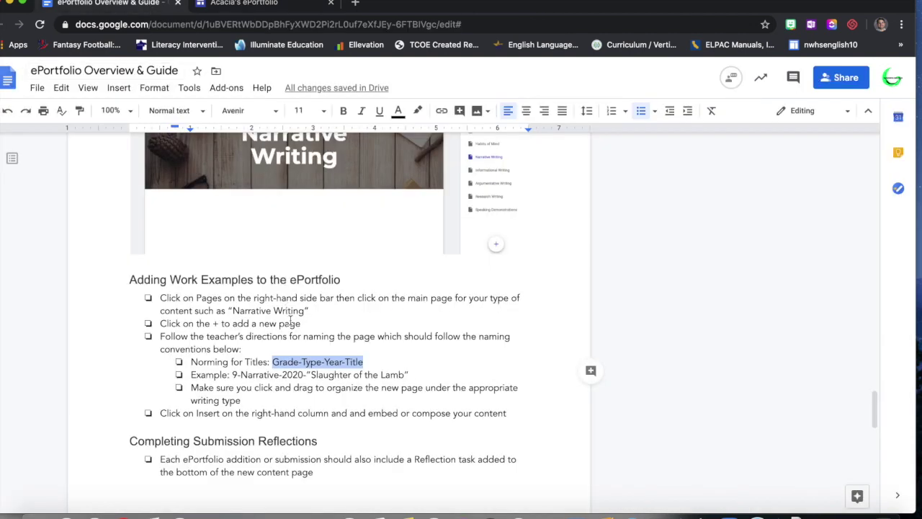
{"action": "scroll", "coordinate": [290, 320], "scroll_direction": "down", "scroll_amount": 2}
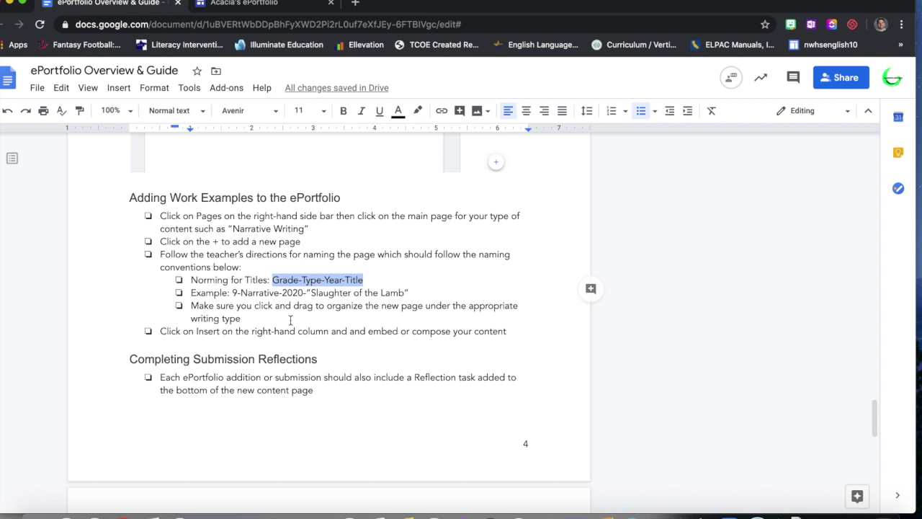
{"action": "scroll", "coordinate": [296, 321], "scroll_direction": "down", "scroll_amount": 2}
{"action": "scroll", "coordinate": [299, 320], "scroll_direction": "up", "scroll_amount": 3}
- Insert an empty text box below the story page's banner
{"action": "left_click", "coordinate": [269, 4]}
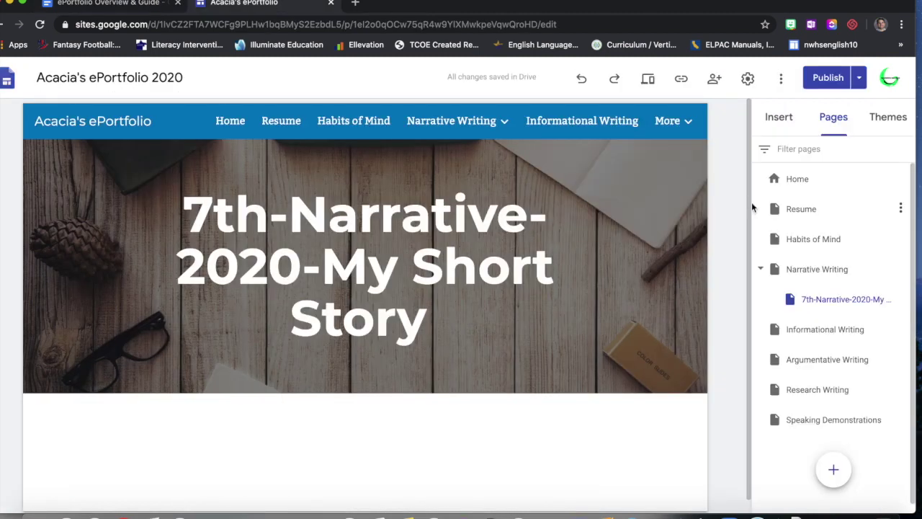
{"action": "scroll", "coordinate": [736, 211], "scroll_direction": "down", "scroll_amount": 1}
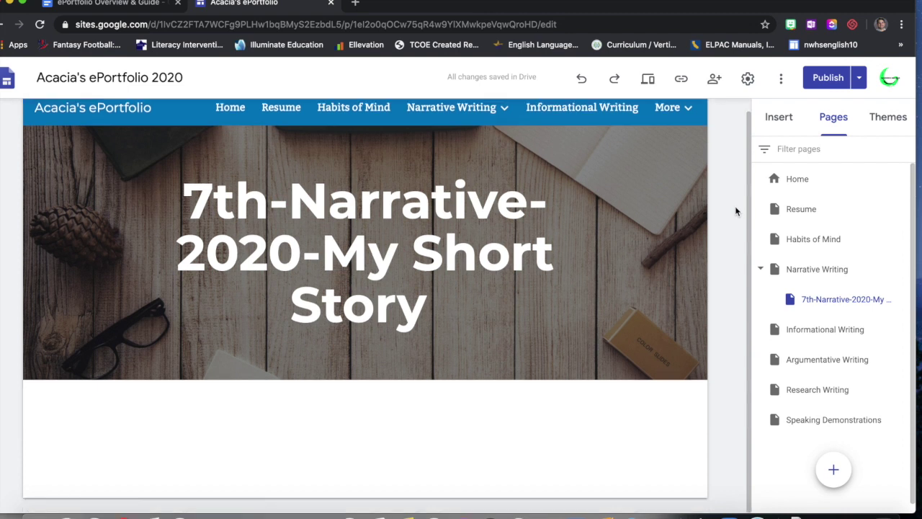
{"action": "left_click", "coordinate": [780, 119]}
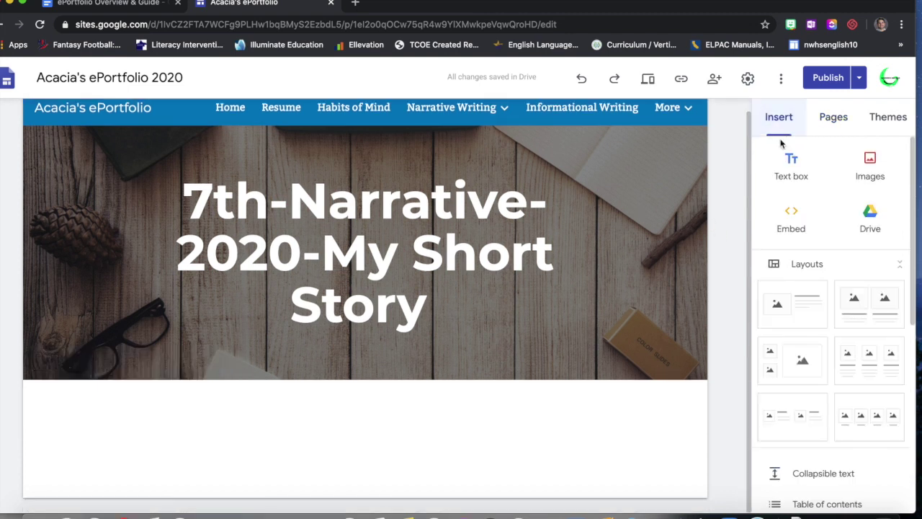
{"action": "left_click", "coordinate": [786, 168]}
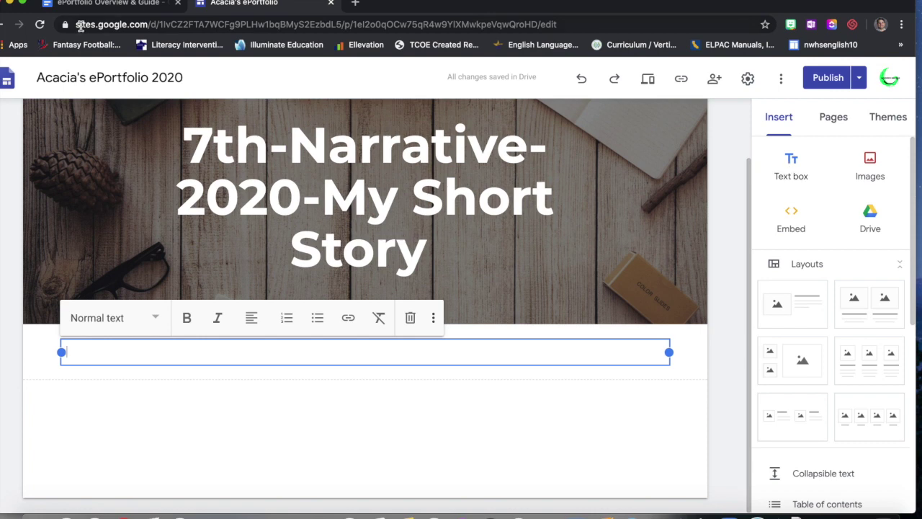
- Open the first exemplar ePortfolio from the guide document in a new tab
{"action": "left_click", "coordinate": [101, 6]}
{"action": "scroll", "coordinate": [222, 252], "scroll_direction": "up", "scroll_amount": 20}
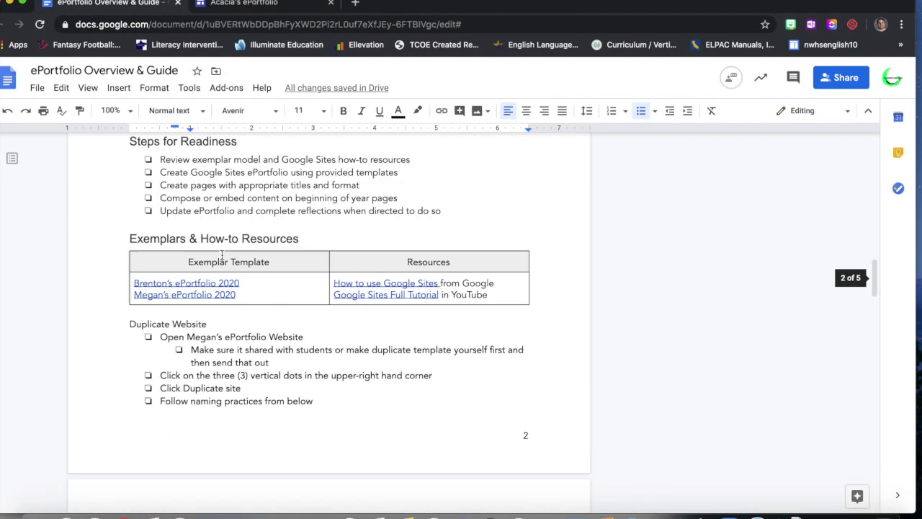
{"action": "scroll", "coordinate": [221, 253], "scroll_direction": "up", "scroll_amount": 10}
{"action": "scroll", "coordinate": [222, 252], "scroll_direction": "down", "scroll_amount": 20}
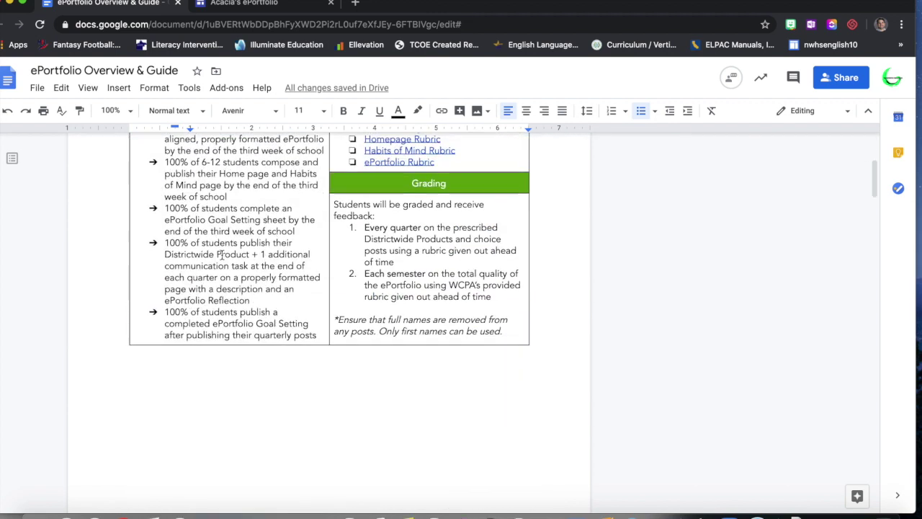
{"action": "left_click", "coordinate": [214, 291]}
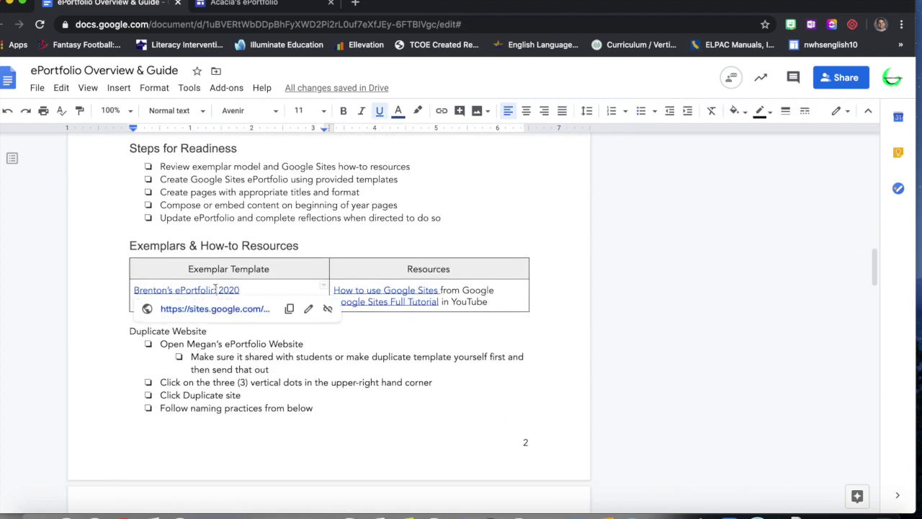
{"action": "left_click", "coordinate": [231, 310]}
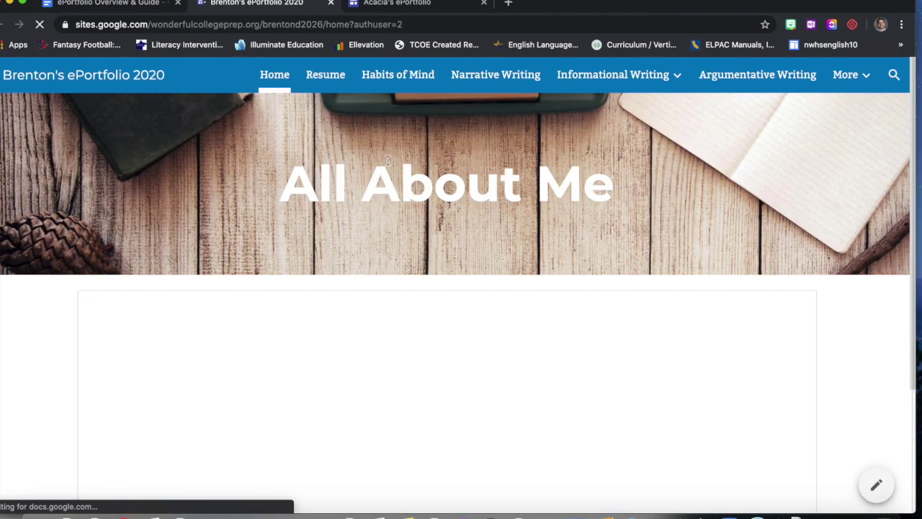
- View the exemplar's Narrative Writing page, then its 7-Informational-2020-Overcoming Barriers subpage
{"action": "left_click", "coordinate": [525, 84]}
{"action": "mouse_move", "coordinate": [605, 75]}
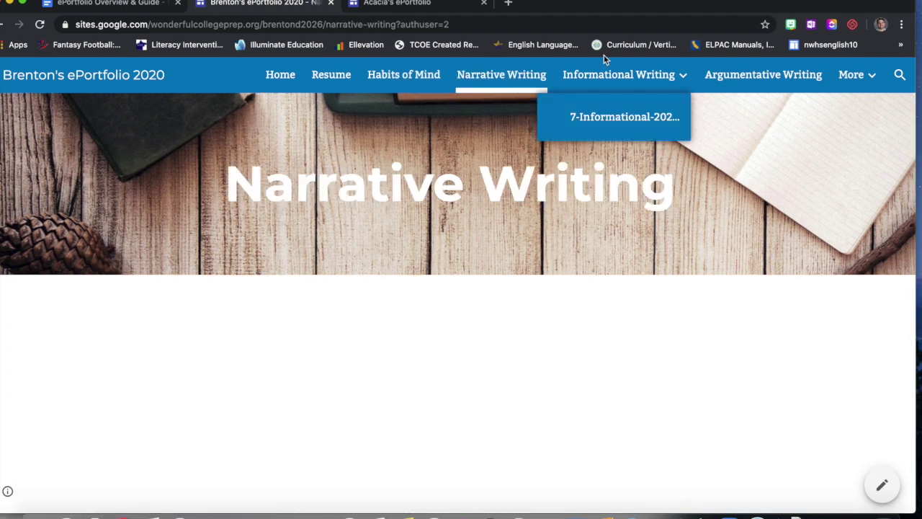
{"action": "left_click", "coordinate": [602, 117]}
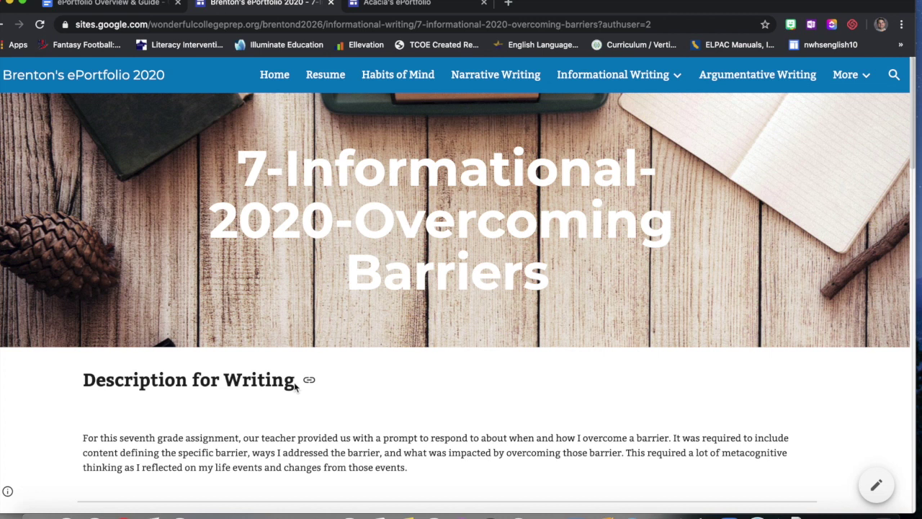
- Type 'Description for Writing' into the new text box on the story page
{"action": "left_click", "coordinate": [402, 7]}
{"action": "type", "text": "Description"}
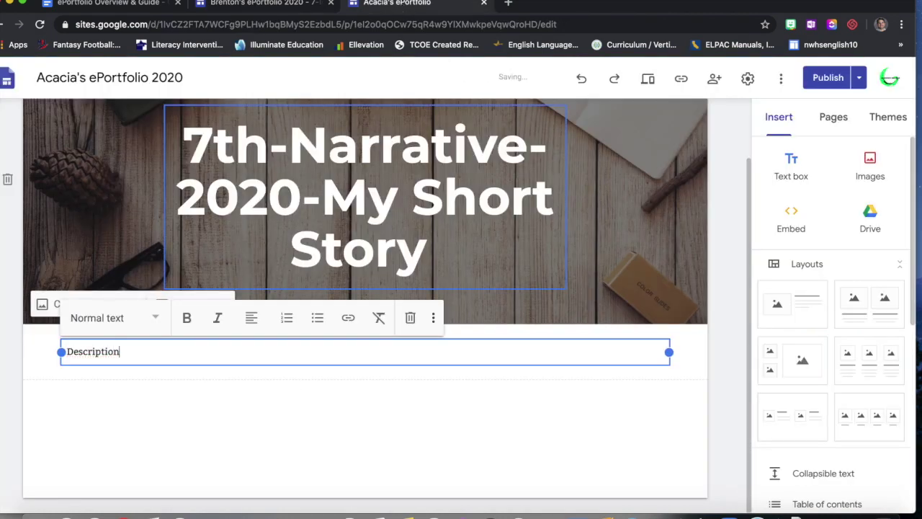
{"action": "type", "text": " for Writing"}
{"action": "key", "text": "Return"}
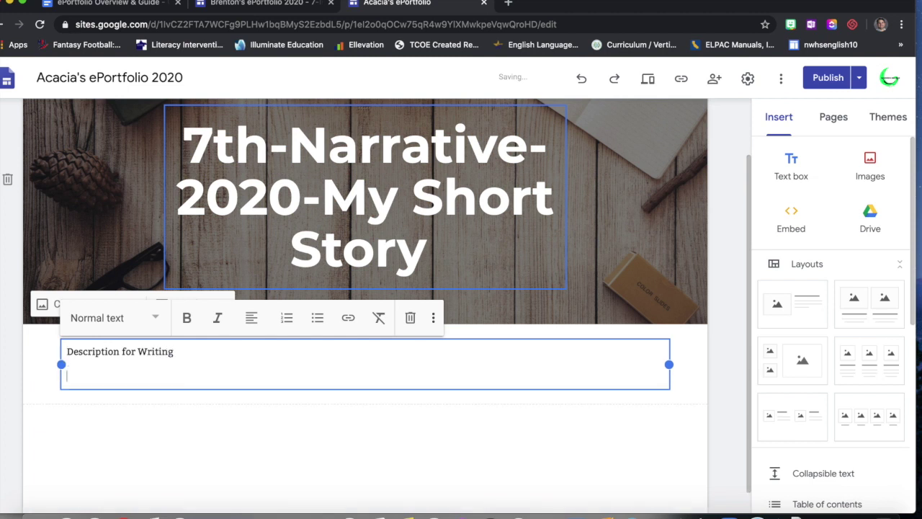
{"action": "key", "text": "BackSpace"}
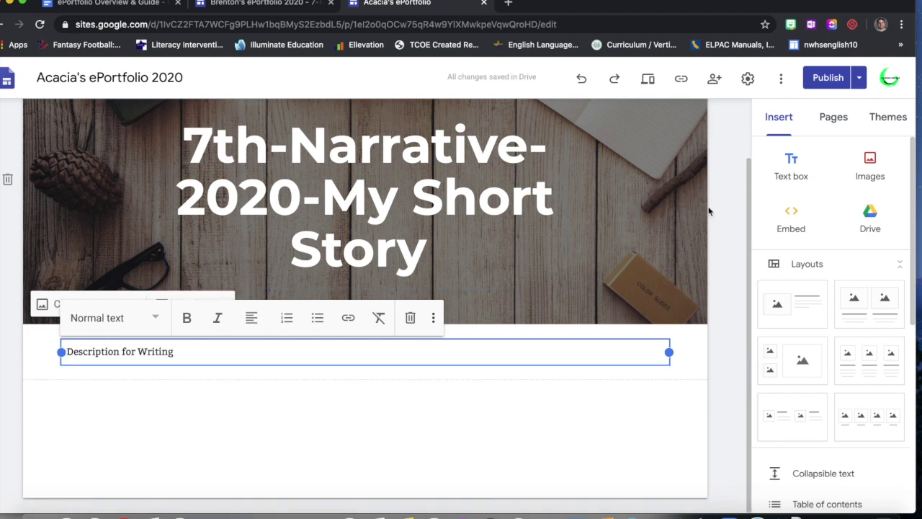
{"action": "left_click", "coordinate": [719, 305]}
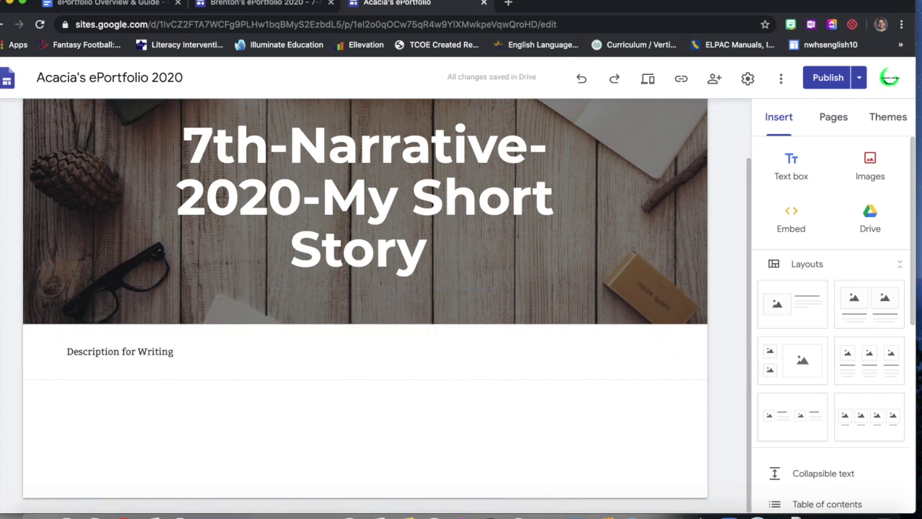
- Give the 'Description for Writing' line the Heading style, then return to the exemplar
{"action": "left_click", "coordinate": [261, 4]}
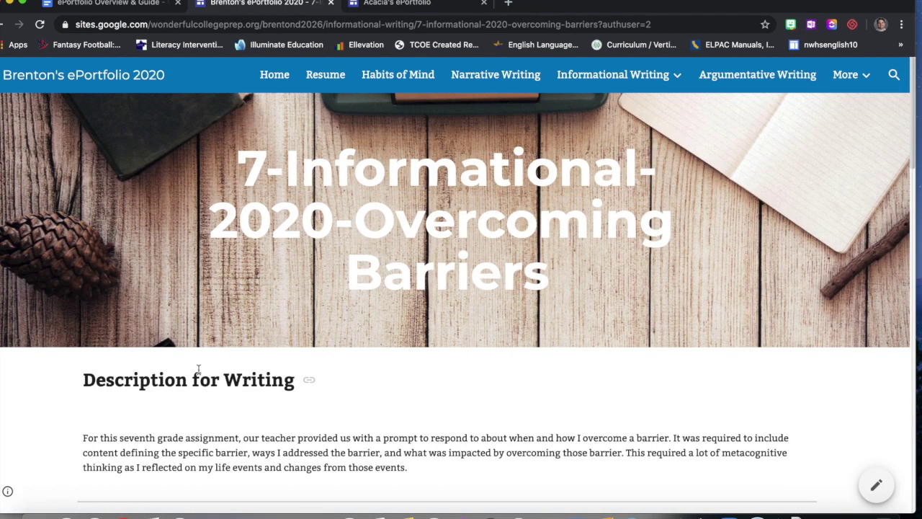
{"action": "left_click", "coordinate": [389, 3]}
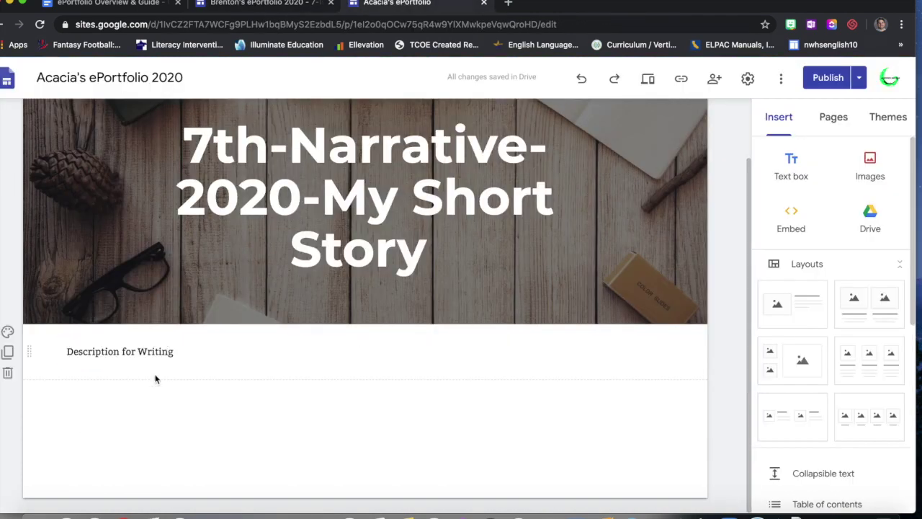
{"action": "triple_click", "coordinate": [155, 355]}
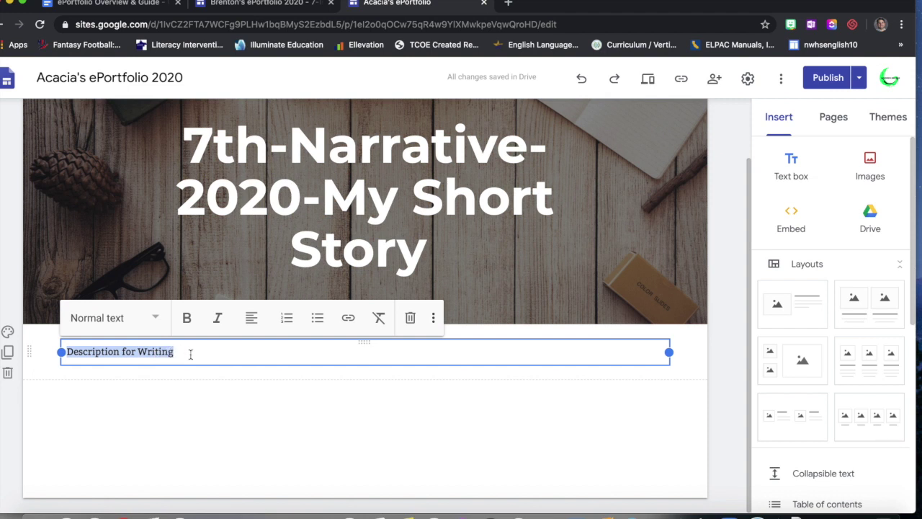
{"action": "left_click", "coordinate": [186, 352]}
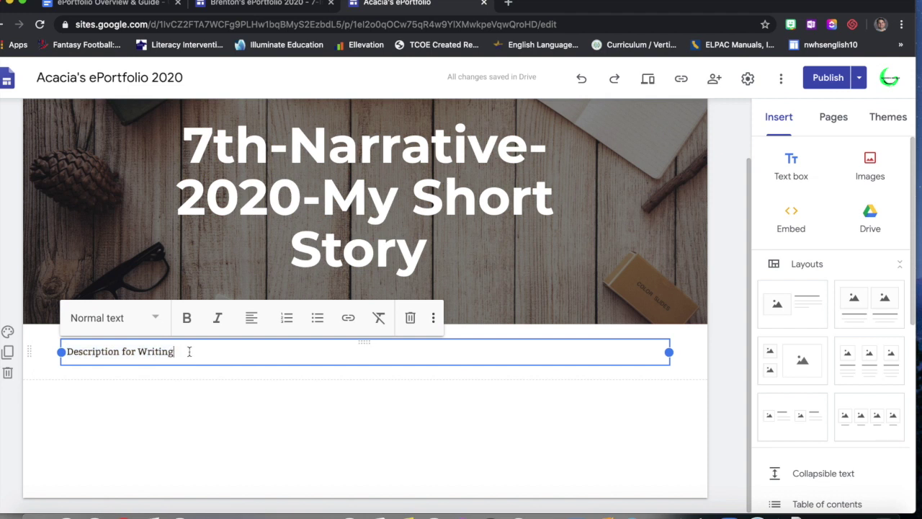
{"action": "left_click", "coordinate": [116, 322]}
{"action": "left_click", "coordinate": [124, 398]}
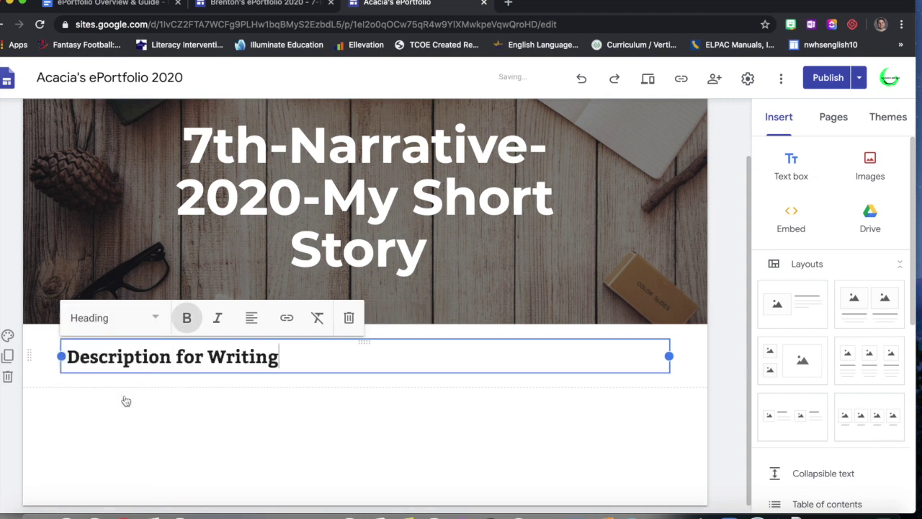
{"action": "left_click", "coordinate": [245, 416]}
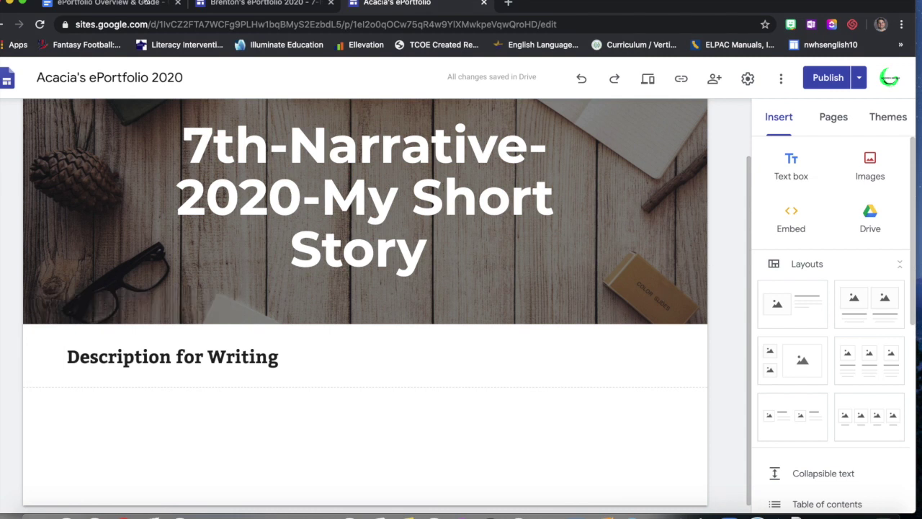
{"action": "left_click", "coordinate": [242, 10]}
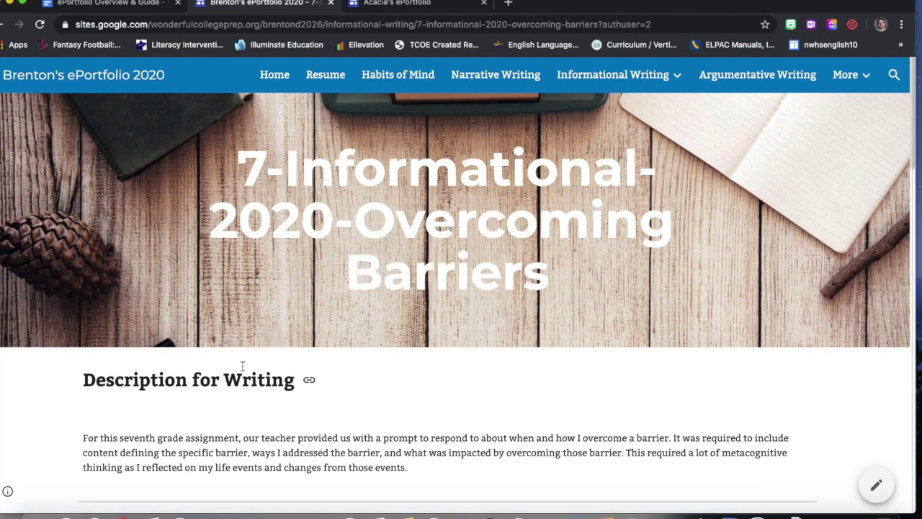
- Highlight the exemplar's description paragraph, then go back to the story page editor
{"action": "scroll", "coordinate": [245, 324], "scroll_direction": "down", "scroll_amount": 3}
{"action": "left_click_drag", "start_coordinate": [83, 303], "coordinate": [406, 358]}
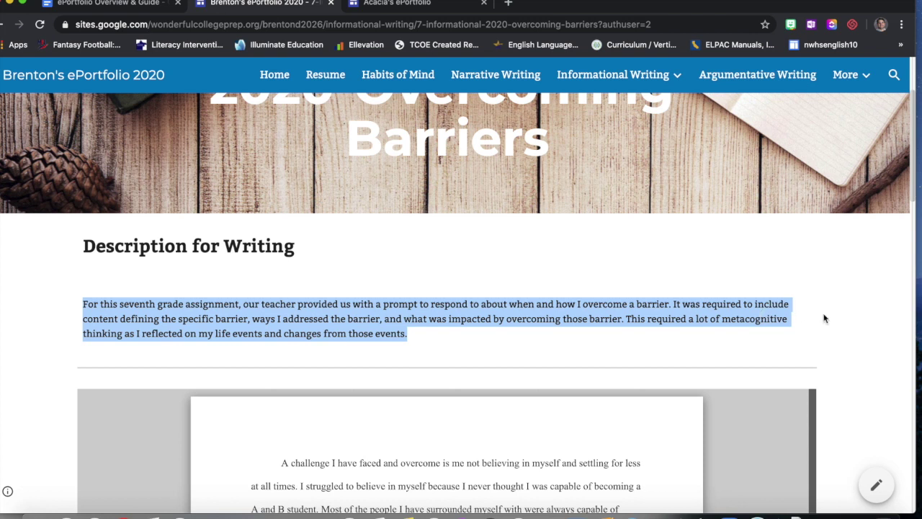
{"action": "left_click", "coordinate": [433, 6]}
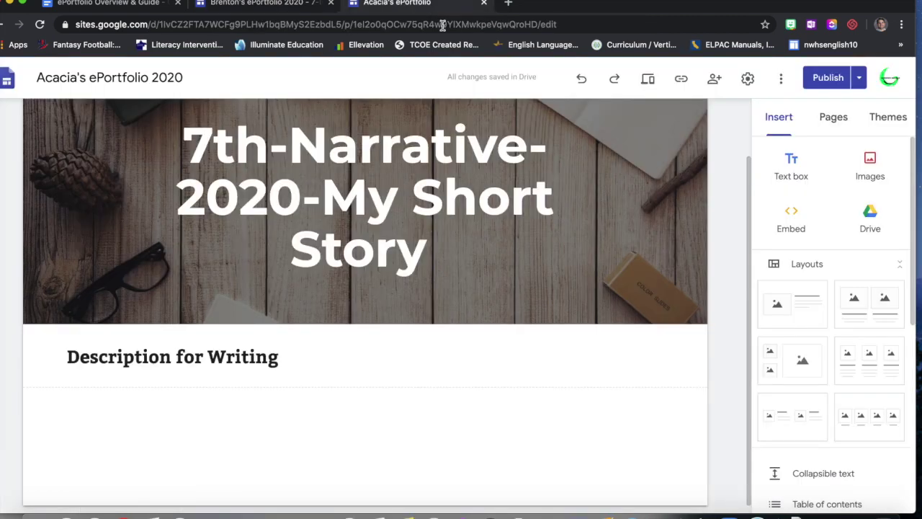
- Add a text box reading 'This is where my description goes.' and fix its misspelling
{"action": "left_click", "coordinate": [792, 163]}
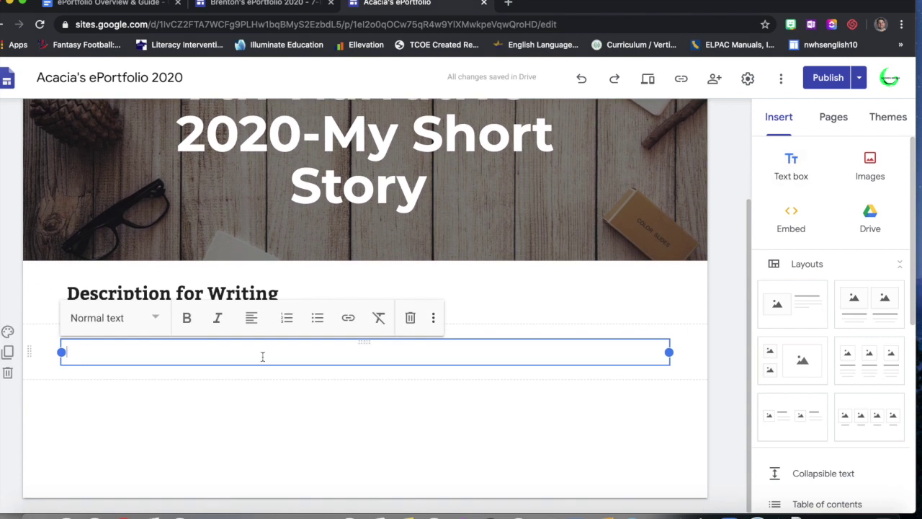
{"action": "type", "text": "This is where my descrpiotion "}
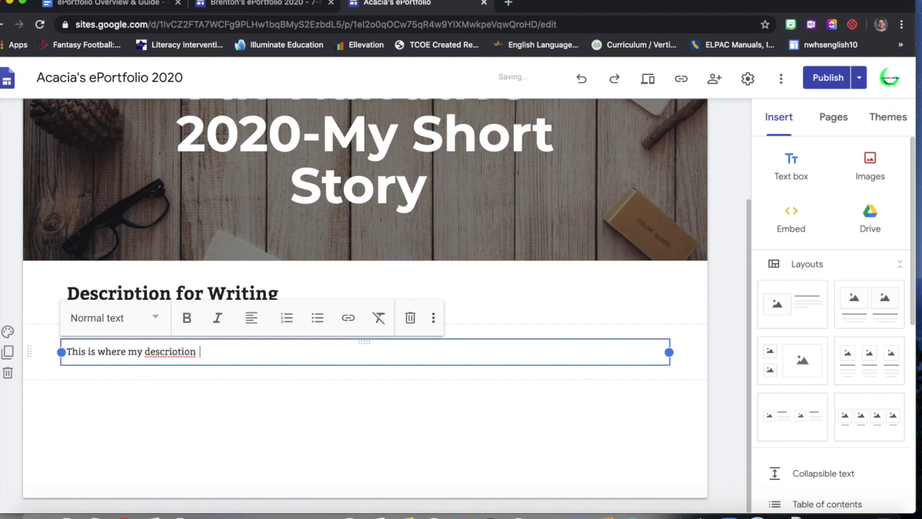
{"action": "type", "text": "goes."}
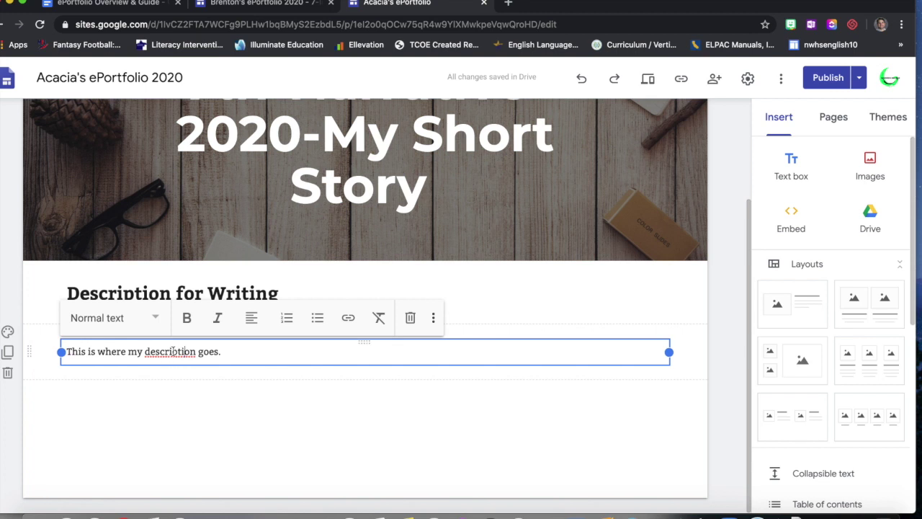
{"action": "right_click", "coordinate": [173, 351]}
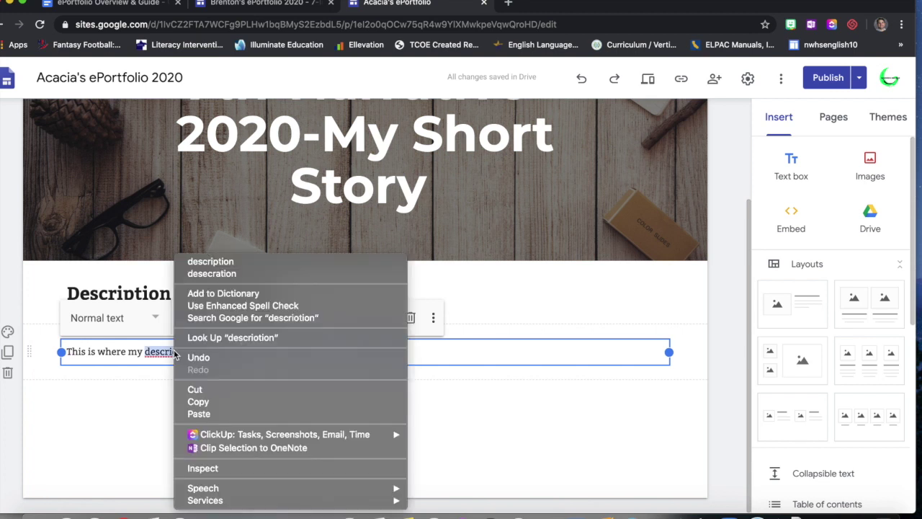
{"action": "left_click", "coordinate": [238, 265]}
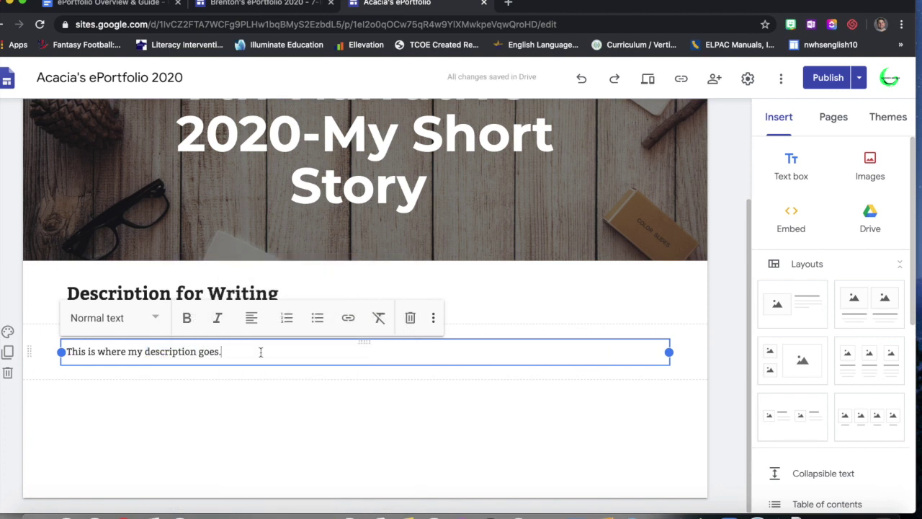
{"action": "left_click", "coordinate": [258, 382]}
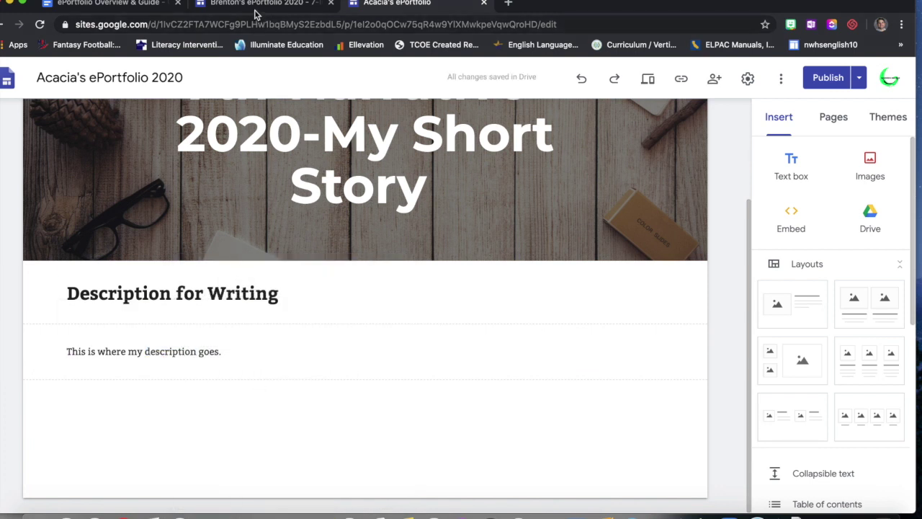
- Check the example ePortfolio, then insert a divider below the description
{"action": "left_click", "coordinate": [255, 14]}
{"action": "scroll", "coordinate": [270, 382], "scroll_direction": "down", "scroll_amount": 1}
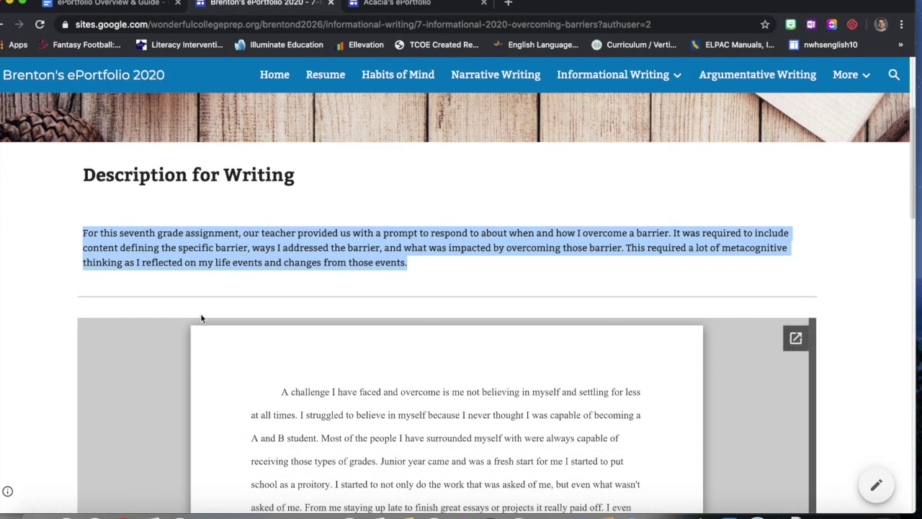
{"action": "left_click", "coordinate": [394, 6]}
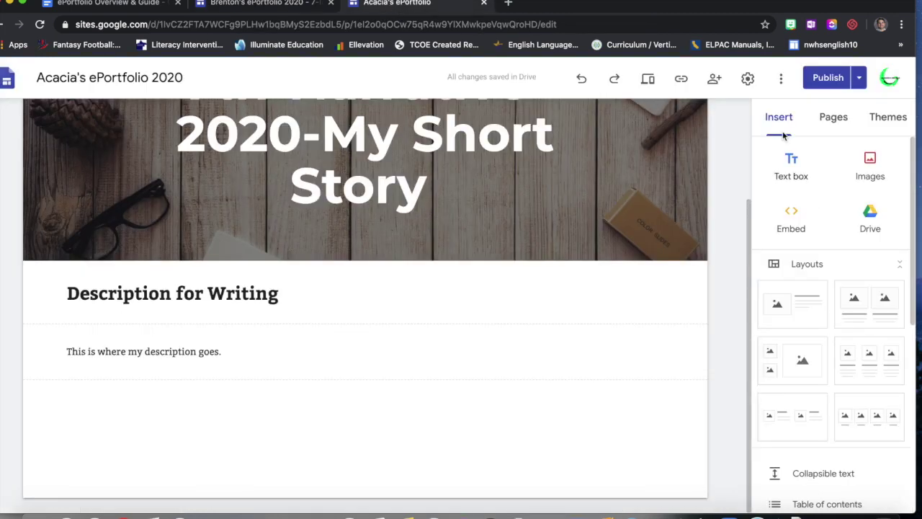
{"action": "scroll", "coordinate": [821, 197], "scroll_direction": "down", "scroll_amount": 3}
{"action": "scroll", "coordinate": [822, 204], "scroll_direction": "down", "scroll_amount": 4}
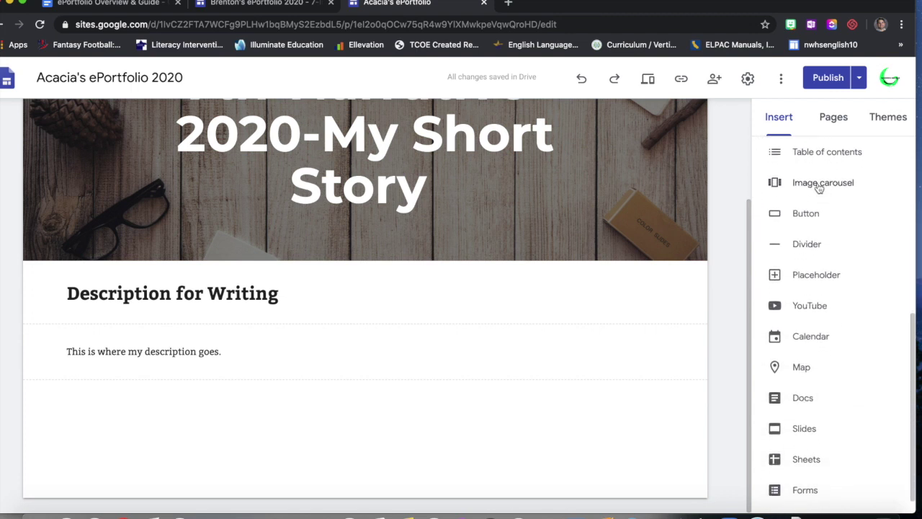
{"action": "left_click", "coordinate": [816, 249]}
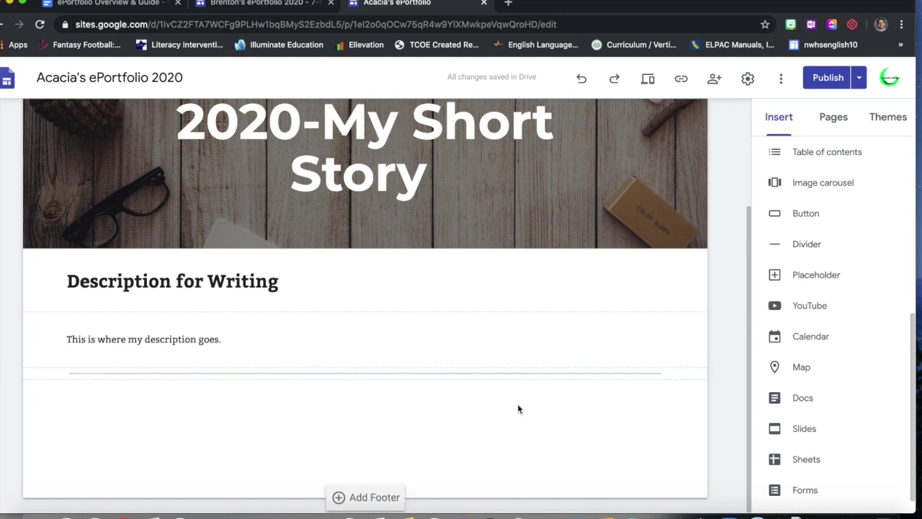
{"action": "left_click", "coordinate": [274, 10]}
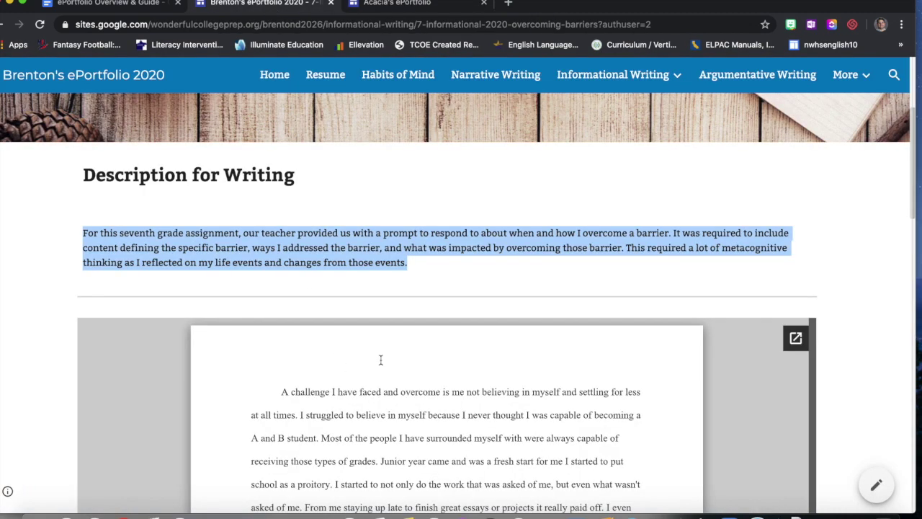
{"action": "scroll", "coordinate": [849, 355], "scroll_direction": "down", "scroll_amount": 5}
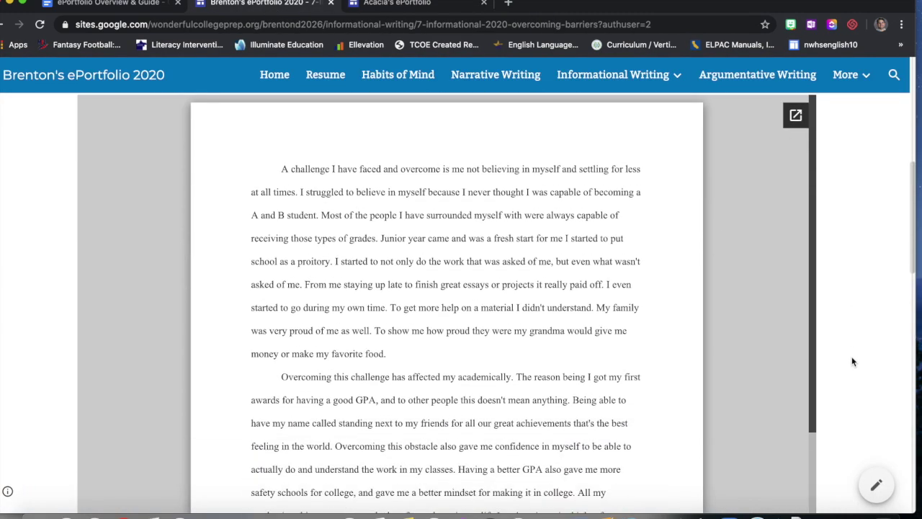
{"action": "scroll", "coordinate": [852, 360], "scroll_direction": "down", "scroll_amount": 1}
{"action": "scroll", "coordinate": [853, 339], "scroll_direction": "up", "scroll_amount": 2}
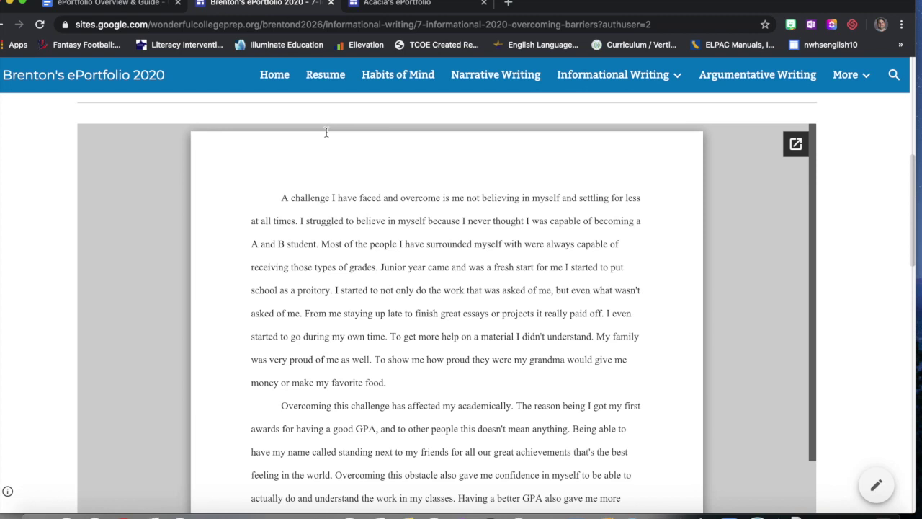
{"action": "left_click", "coordinate": [379, 4]}
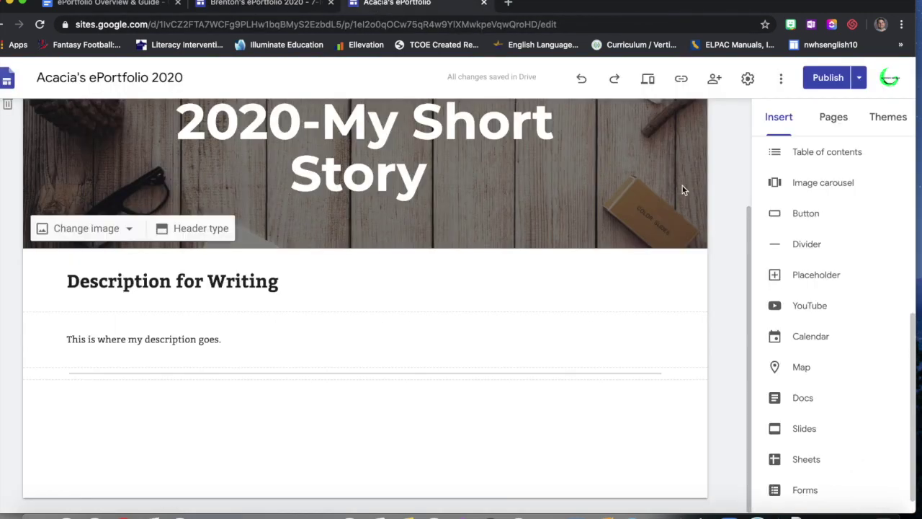
- Open the Drive insert panel and search for 'ePortfolio' files
{"action": "left_click", "coordinate": [830, 119]}
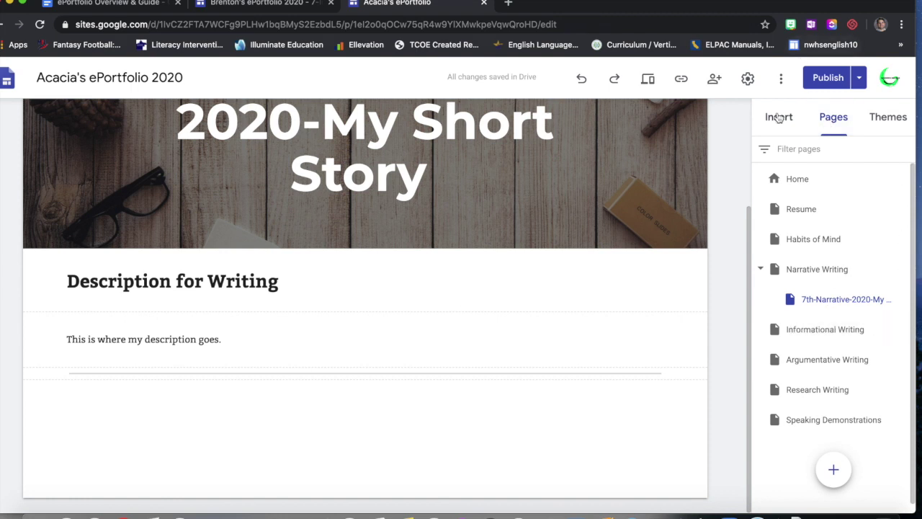
{"action": "left_click", "coordinate": [779, 117]}
{"action": "scroll", "coordinate": [817, 281], "scroll_direction": "up", "scroll_amount": 5}
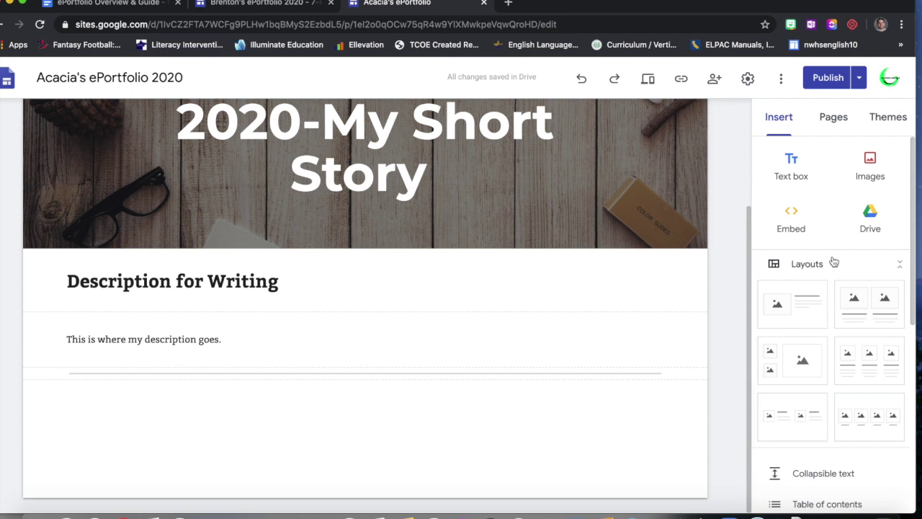
{"action": "left_click", "coordinate": [873, 217]}
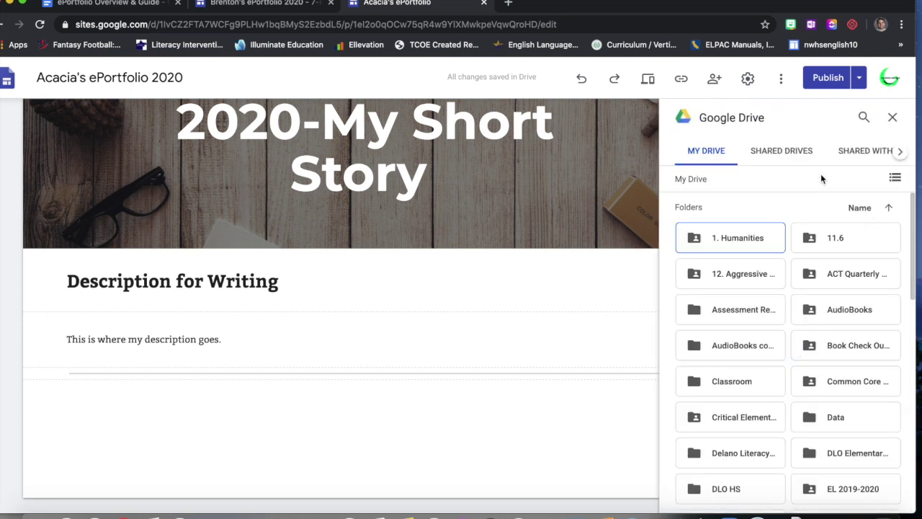
{"action": "left_click", "coordinate": [867, 117]}
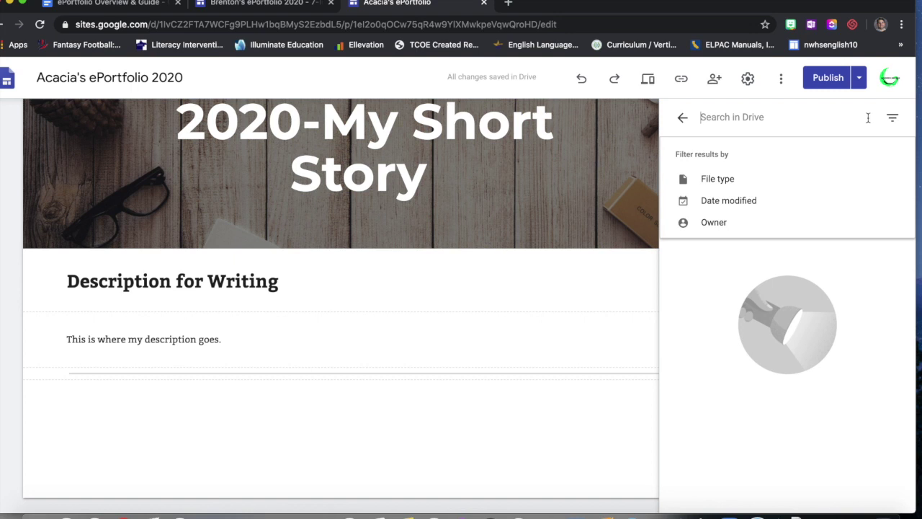
{"action": "type", "text": "ePortfolio"}
{"action": "key", "text": "Return"}
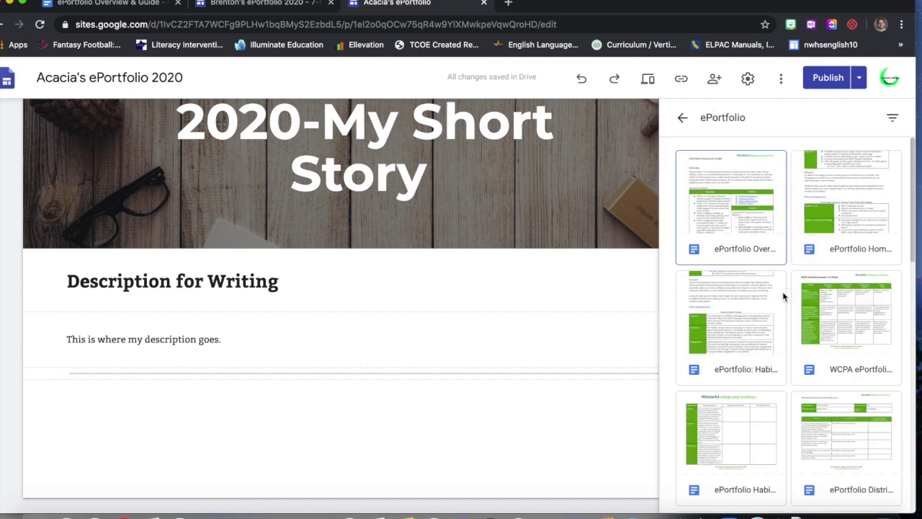
{"action": "scroll", "coordinate": [782, 293], "scroll_direction": "down", "scroll_amount": 5}
{"action": "scroll", "coordinate": [782, 292], "scroll_direction": "down", "scroll_amount": 5}
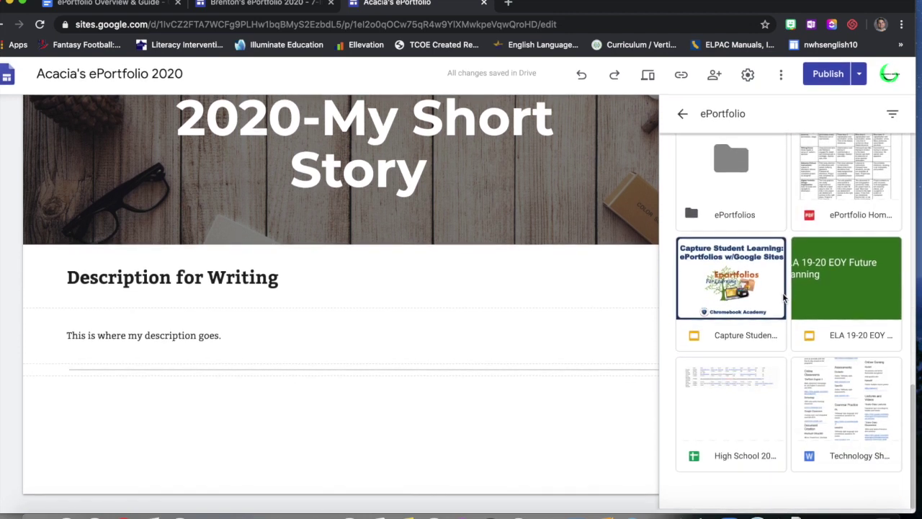
{"action": "scroll", "coordinate": [782, 293], "scroll_direction": "up", "scroll_amount": 3}
{"action": "left_click", "coordinate": [779, 288]}
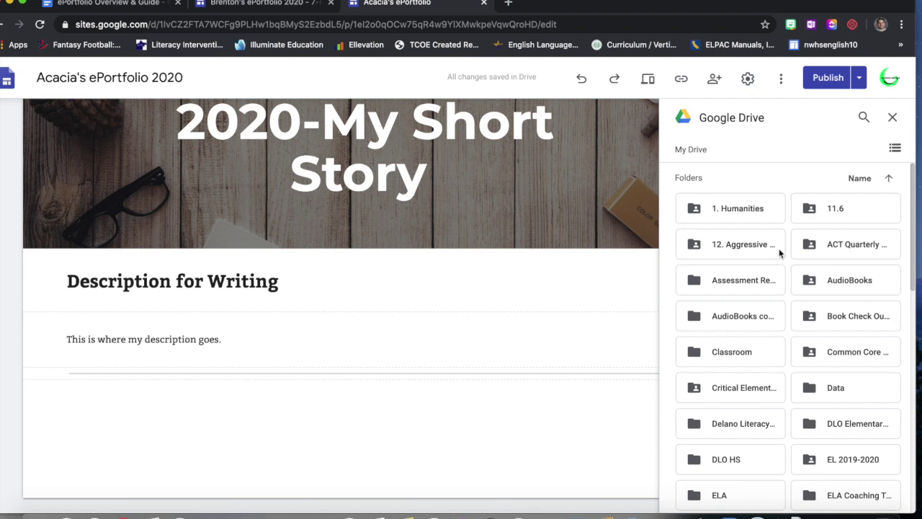
- Search Drive again, then for 'story', and select the 'Copy of _Theme' PDF
{"action": "left_click", "coordinate": [864, 117]}
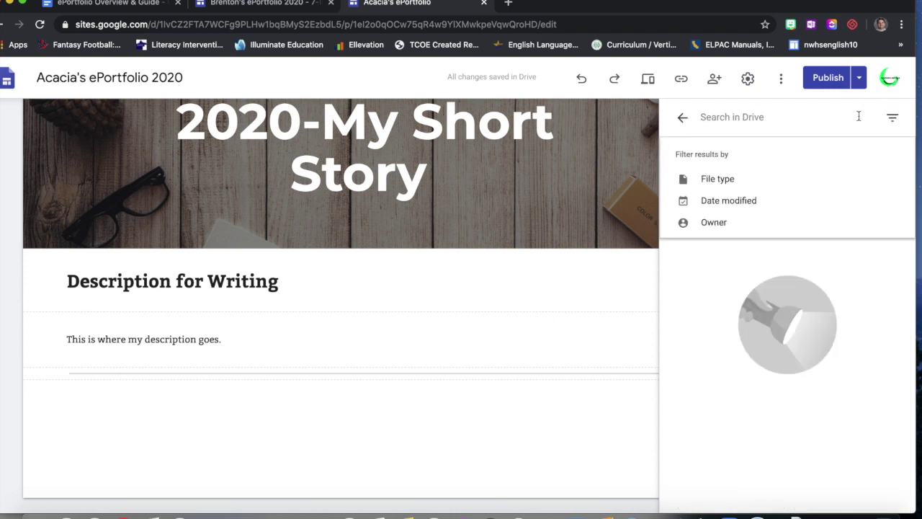
{"action": "type", "text": "ePortfolio"}
{"action": "key", "text": "Return"}
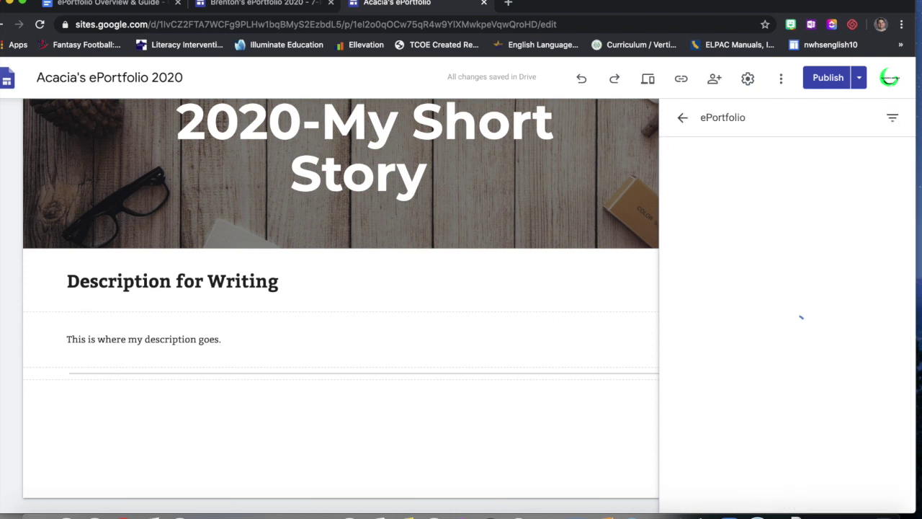
{"action": "scroll", "coordinate": [859, 304], "scroll_direction": "down", "scroll_amount": 3}
{"action": "scroll", "coordinate": [860, 304], "scroll_direction": "down", "scroll_amount": 2}
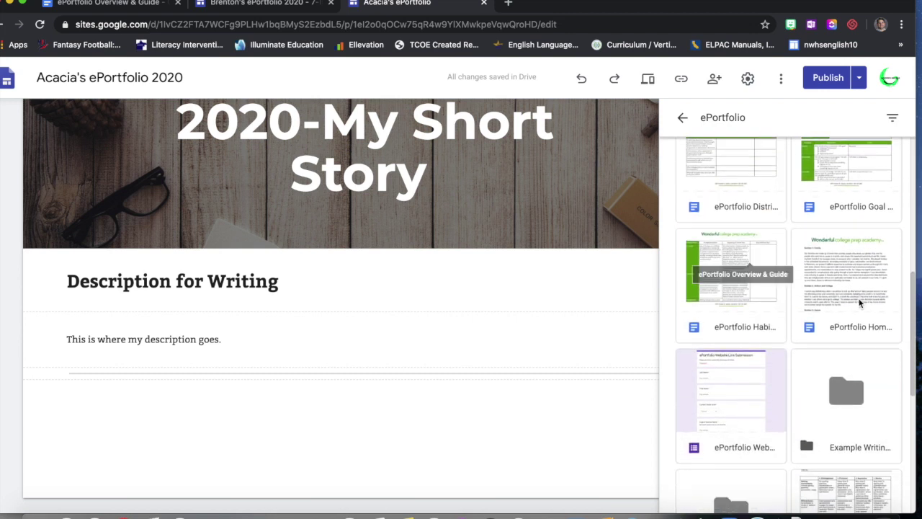
{"action": "double_click", "coordinate": [854, 380]}
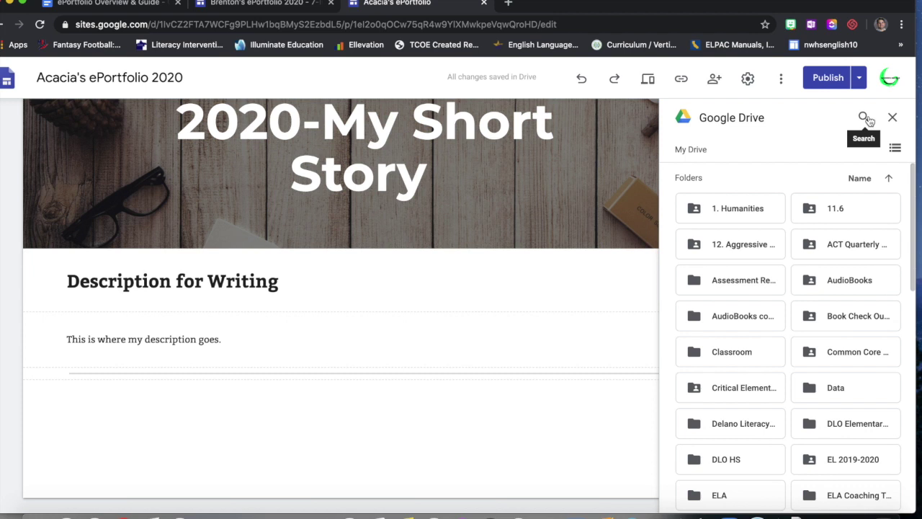
{"action": "left_click", "coordinate": [865, 118]}
{"action": "type", "text": "story"}
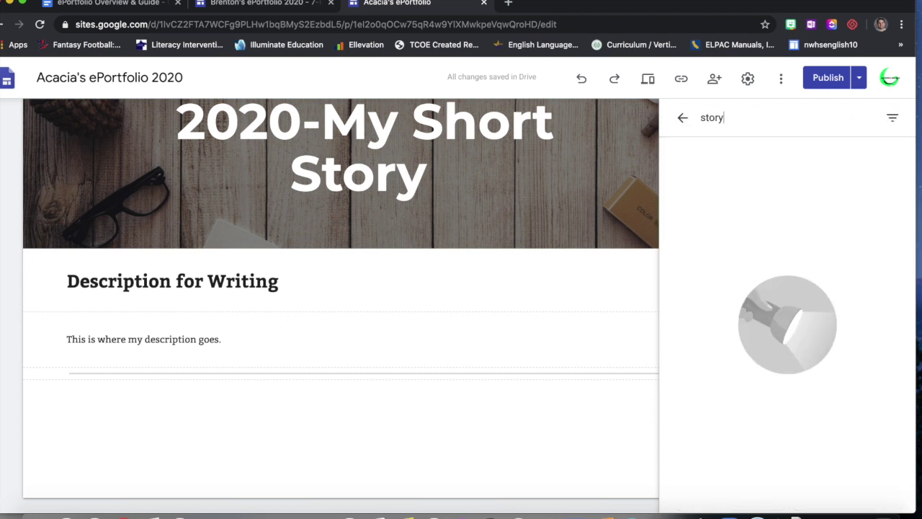
{"action": "key", "text": "Return"}
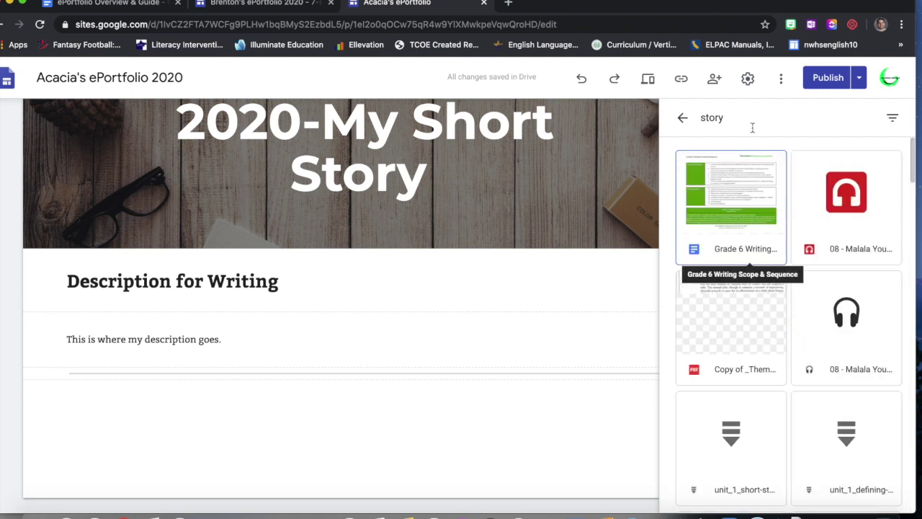
{"action": "left_click", "coordinate": [763, 330]}
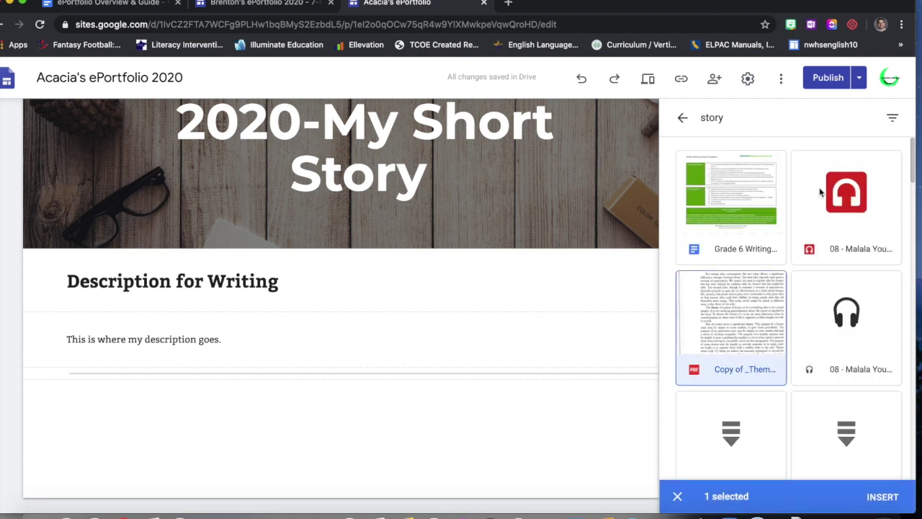
- Insert the Theme chapter PDF under the description and stretch it into a wide, tall viewer
{"action": "left_click", "coordinate": [880, 496]}
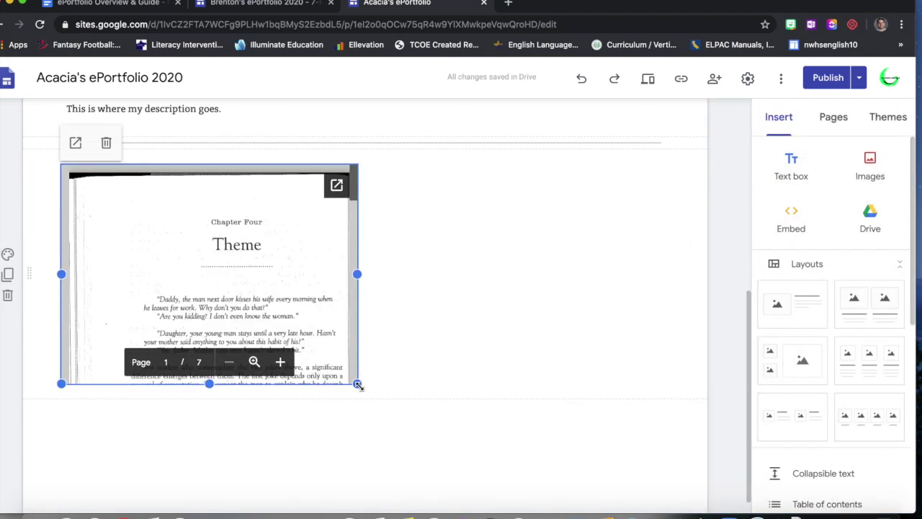
{"action": "left_click_drag", "start_coordinate": [358, 384], "coordinate": [632, 428]}
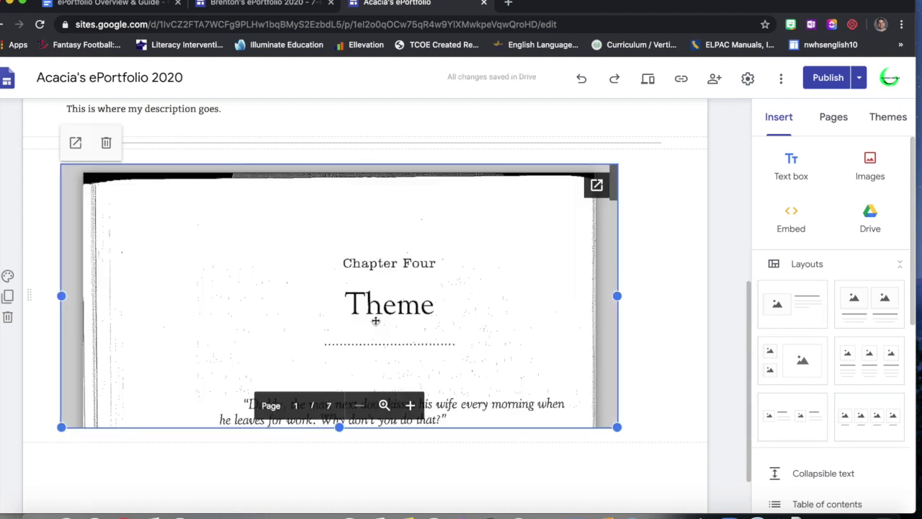
{"action": "mouse_move", "coordinate": [375, 322]}
{"action": "left_mouse_down"}
{"action": "mouse_move", "coordinate": [397, 319]}
{"action": "mouse_move", "coordinate": [378, 315]}
{"action": "left_mouse_up"}
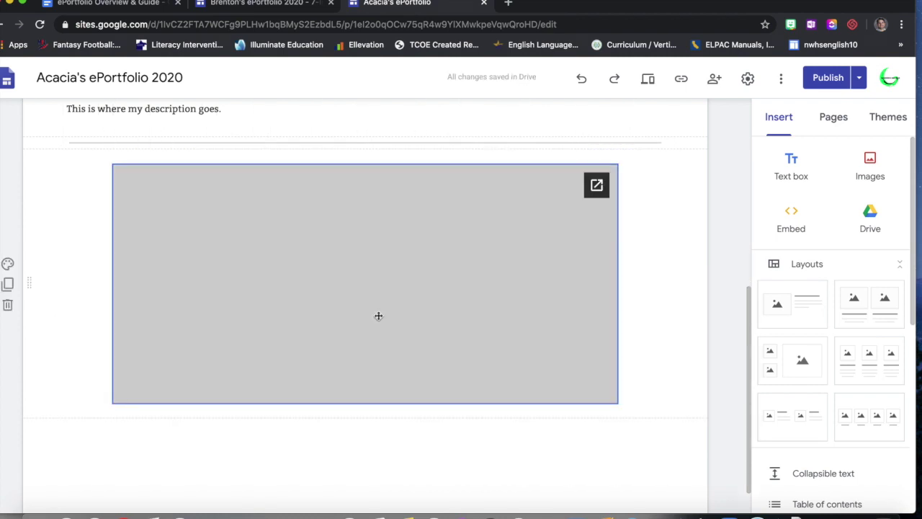
{"action": "scroll", "coordinate": [379, 315], "scroll_direction": "down", "scroll_amount": 1}
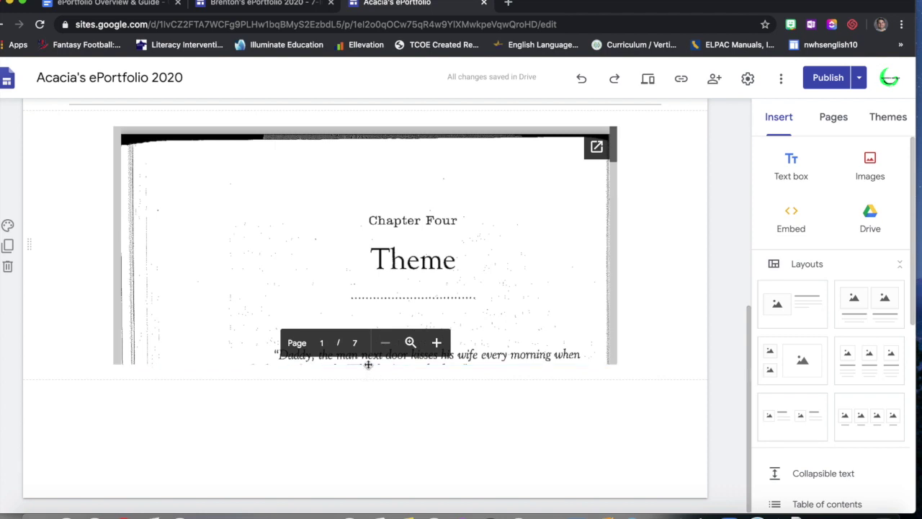
{"action": "left_click", "coordinate": [386, 270]}
{"action": "left_click_drag", "start_coordinate": [365, 366], "coordinate": [366, 511]}
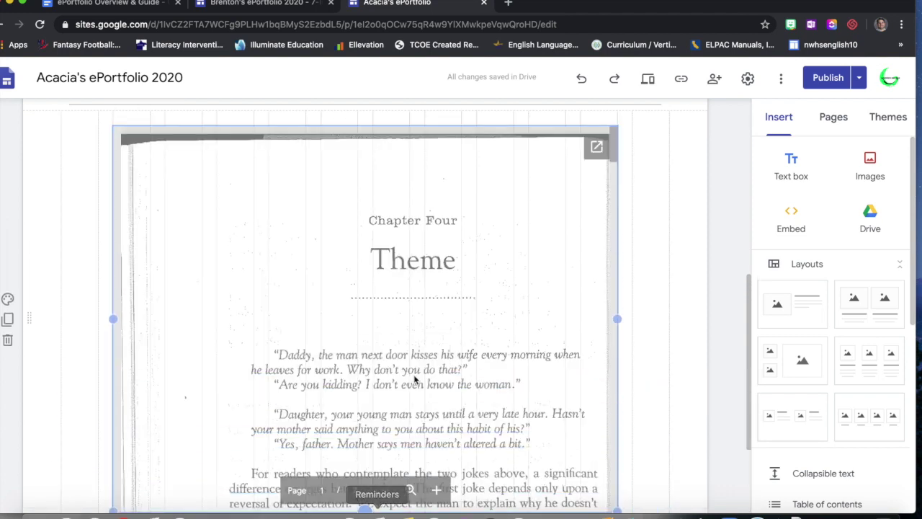
{"action": "scroll", "coordinate": [412, 378], "scroll_direction": "down", "scroll_amount": 4}
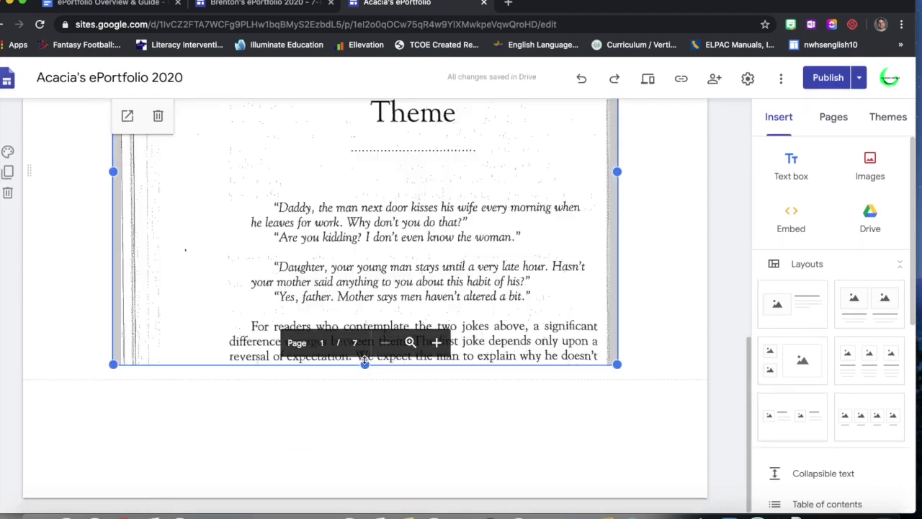
{"action": "left_click_drag", "start_coordinate": [366, 365], "coordinate": [382, 479]}
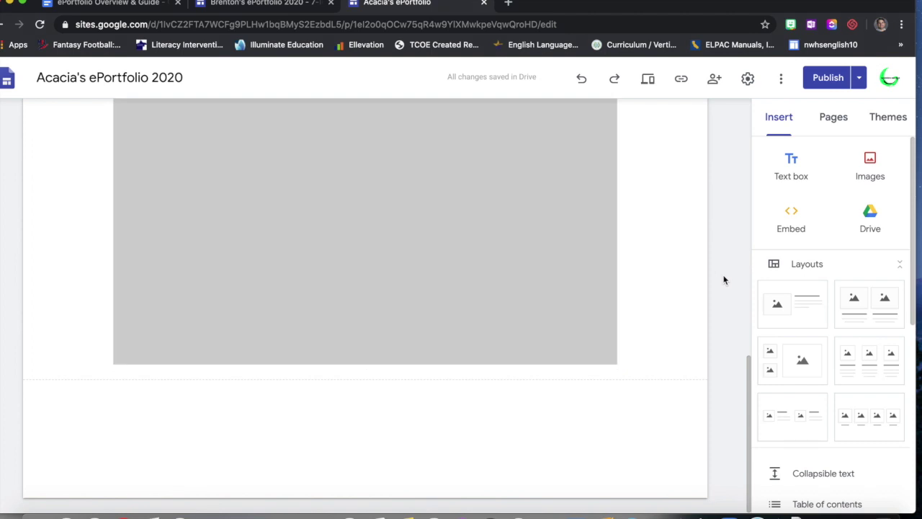
{"action": "scroll", "coordinate": [724, 280], "scroll_direction": "up", "scroll_amount": 10}
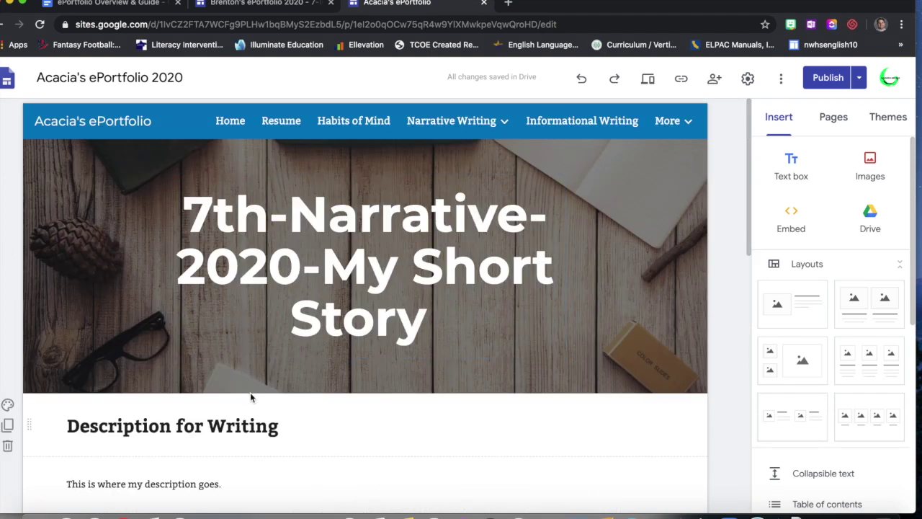
- Place a divider line directly beneath the embedded Theme chapter PDF
{"action": "scroll", "coordinate": [229, 461], "scroll_direction": "down", "scroll_amount": 3}
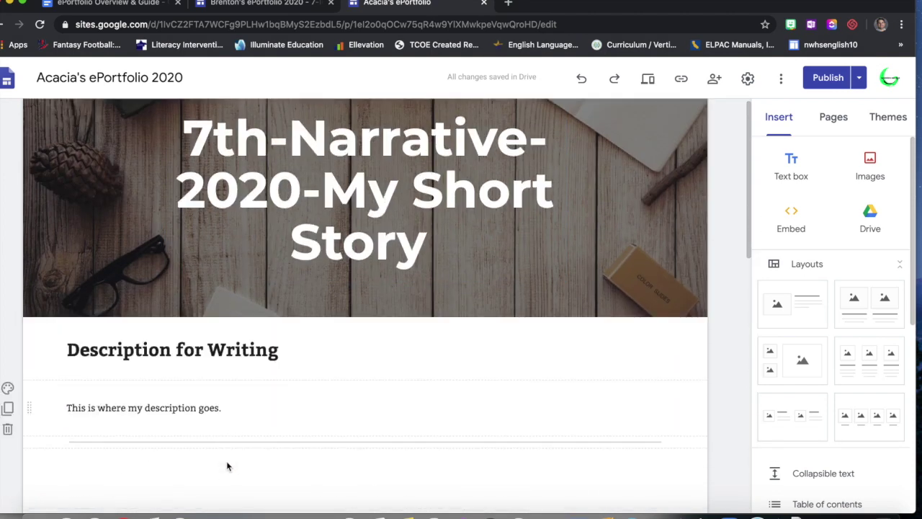
{"action": "scroll", "coordinate": [202, 382], "scroll_direction": "down", "scroll_amount": 10}
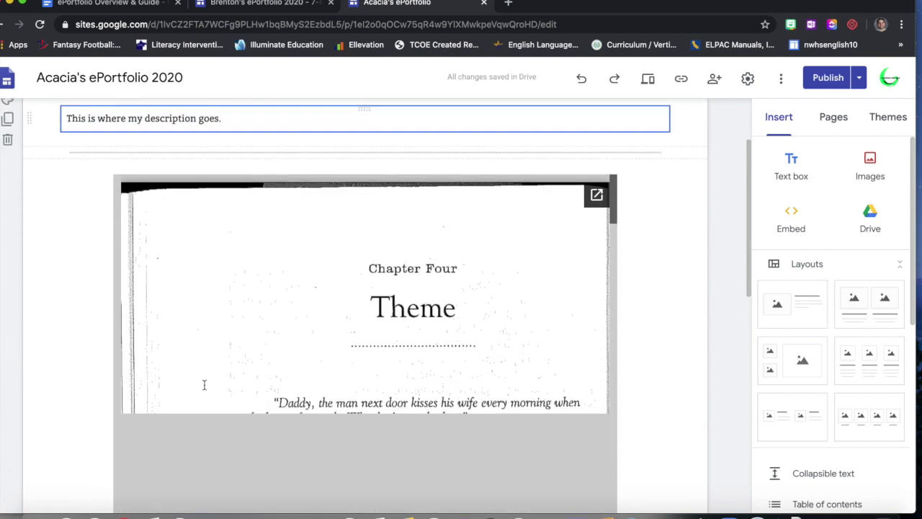
{"action": "scroll", "coordinate": [205, 385], "scroll_direction": "down", "scroll_amount": 5}
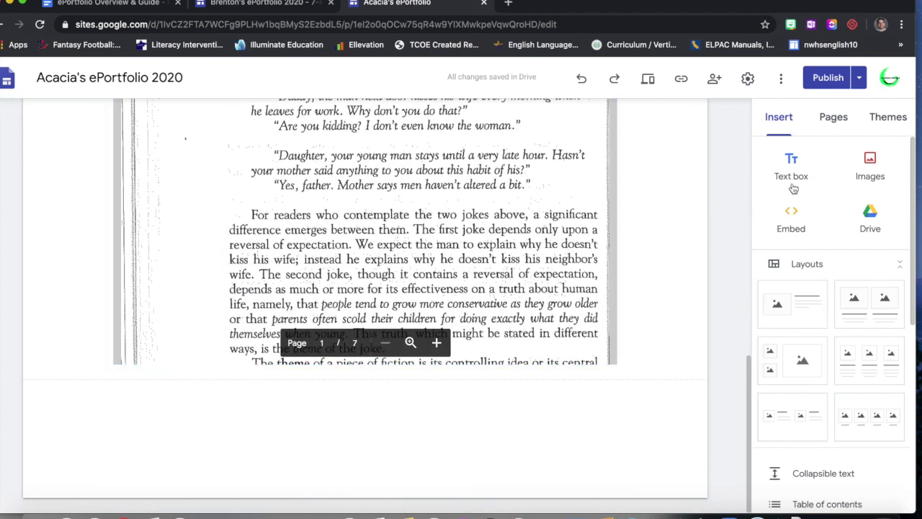
{"action": "scroll", "coordinate": [757, 346], "scroll_direction": "down", "scroll_amount": 8}
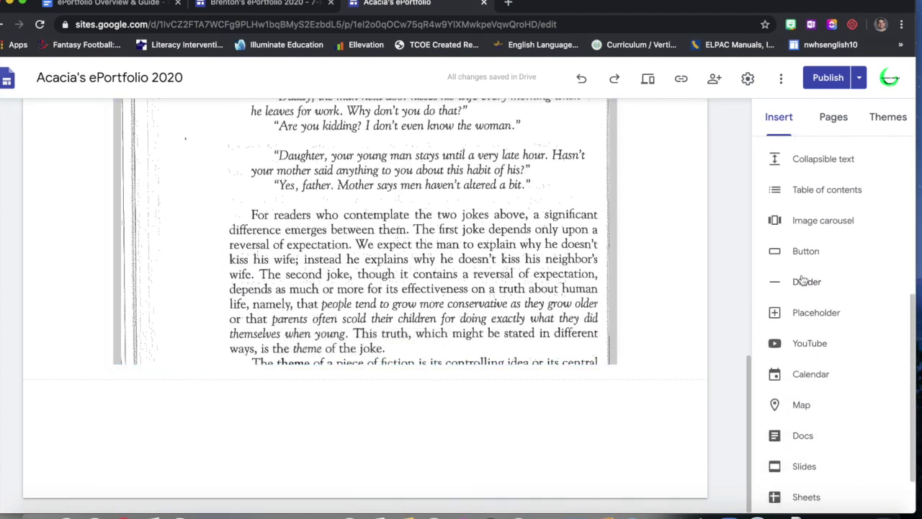
{"action": "left_click", "coordinate": [803, 282]}
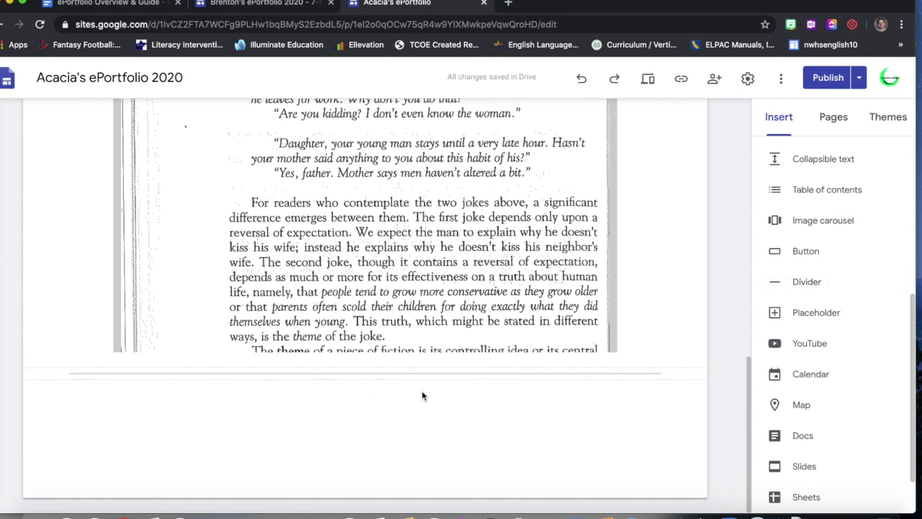
- Check the exemplar, then add a text box below the PDF reading 'Reflection for Writing'
{"action": "left_click", "coordinate": [242, 5]}
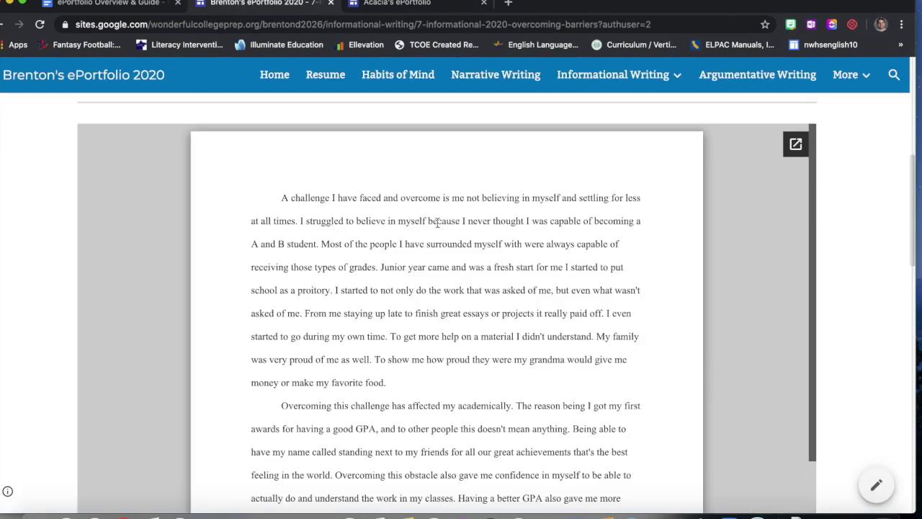
{"action": "scroll", "coordinate": [437, 222], "scroll_direction": "down", "scroll_amount": 5}
{"action": "scroll", "coordinate": [873, 276], "scroll_direction": "down", "scroll_amount": 10}
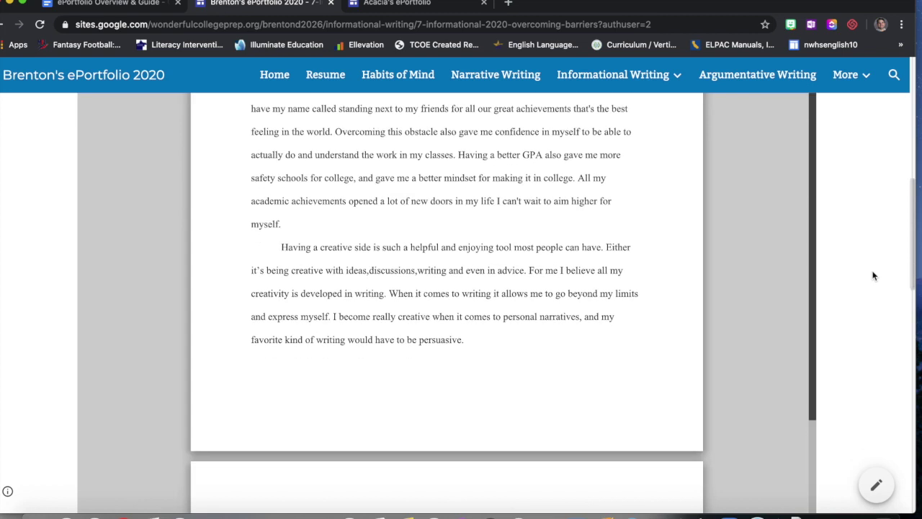
{"action": "scroll", "coordinate": [873, 276], "scroll_direction": "down", "scroll_amount": 1}
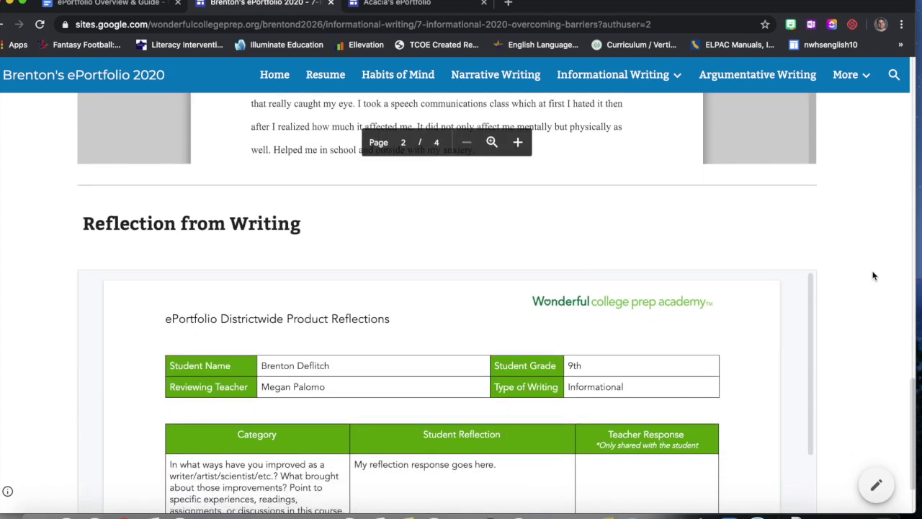
{"action": "left_click", "coordinate": [382, 5]}
{"action": "scroll", "coordinate": [807, 184], "scroll_direction": "up", "scroll_amount": 5}
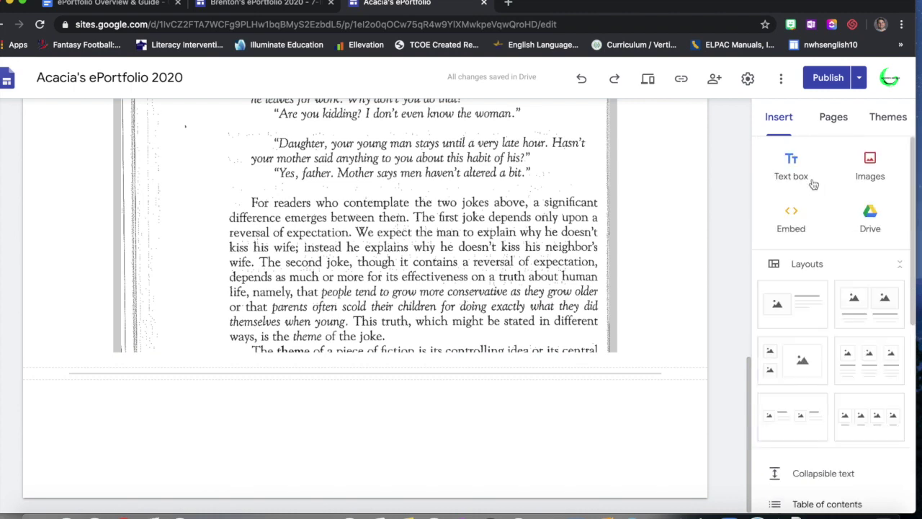
{"action": "left_click", "coordinate": [803, 178]}
{"action": "type", "text": "Reflection for Writing"}
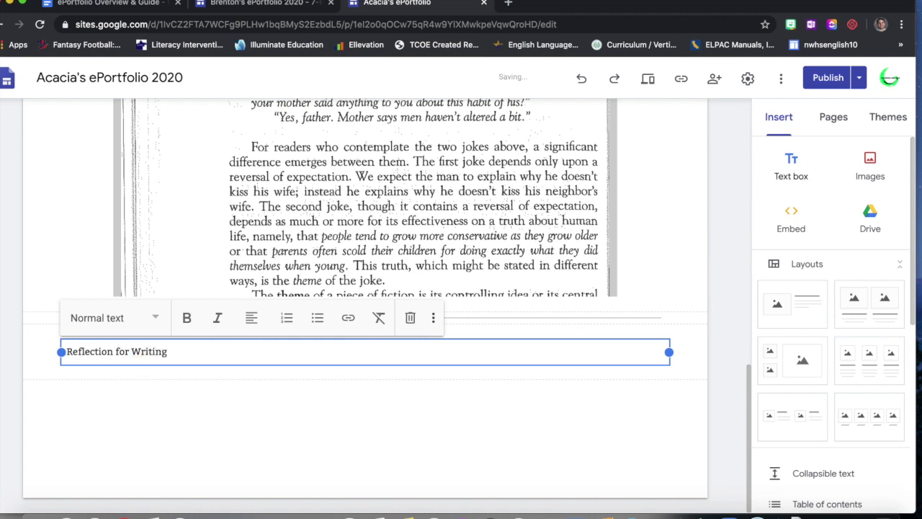
{"action": "left_click", "coordinate": [173, 373]}
- Set the 'Reflection for Writing' text to the Heading style
{"action": "scroll", "coordinate": [173, 371], "scroll_direction": "up", "scroll_amount": 10}
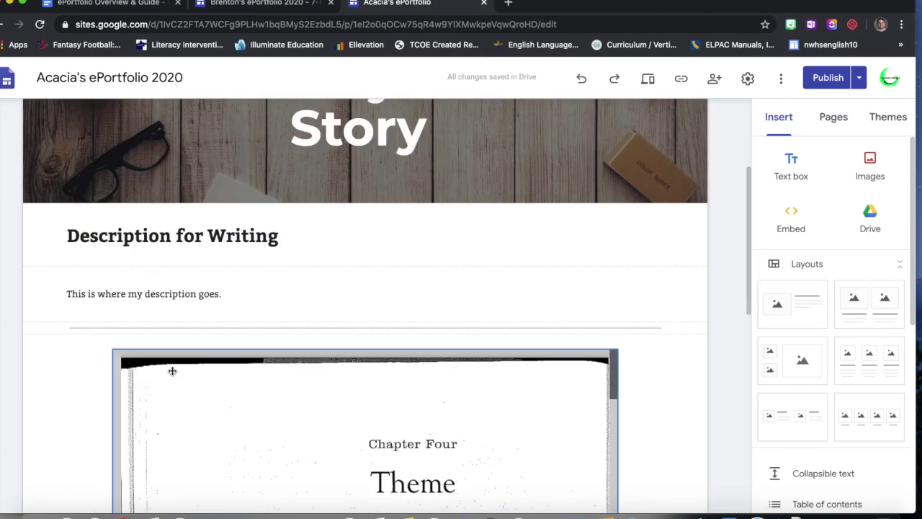
{"action": "scroll", "coordinate": [174, 308], "scroll_direction": "down", "scroll_amount": 8}
{"action": "left_click", "coordinate": [152, 350]}
{"action": "left_click", "coordinate": [141, 329]}
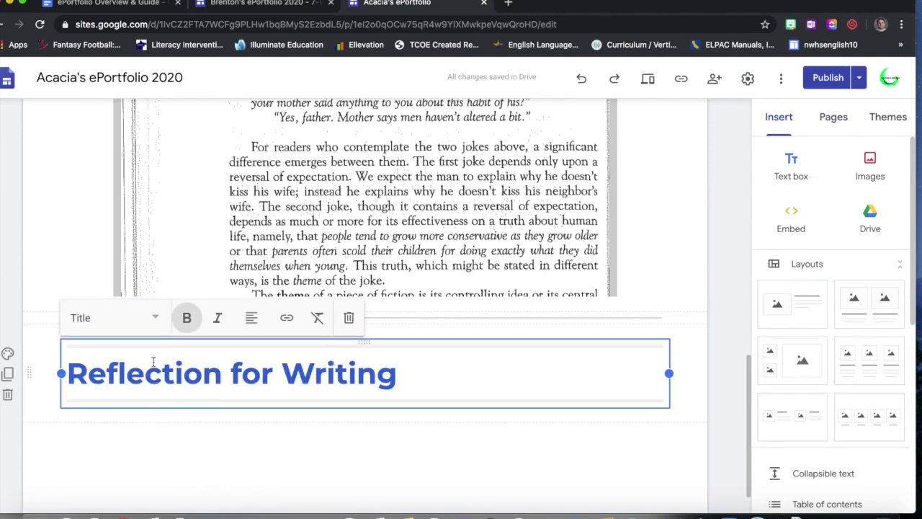
{"action": "left_click", "coordinate": [155, 318]}
{"action": "left_click", "coordinate": [130, 395]}
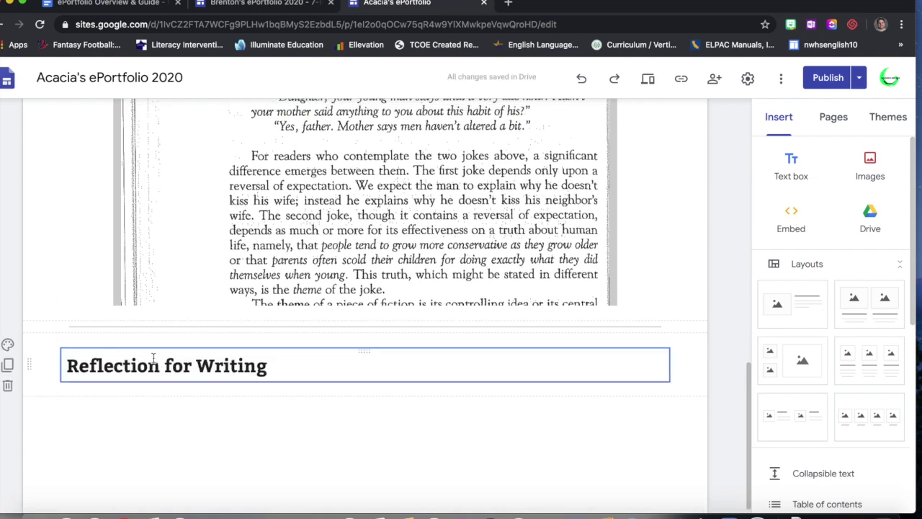
{"action": "scroll", "coordinate": [153, 358], "scroll_direction": "up", "scroll_amount": 10}
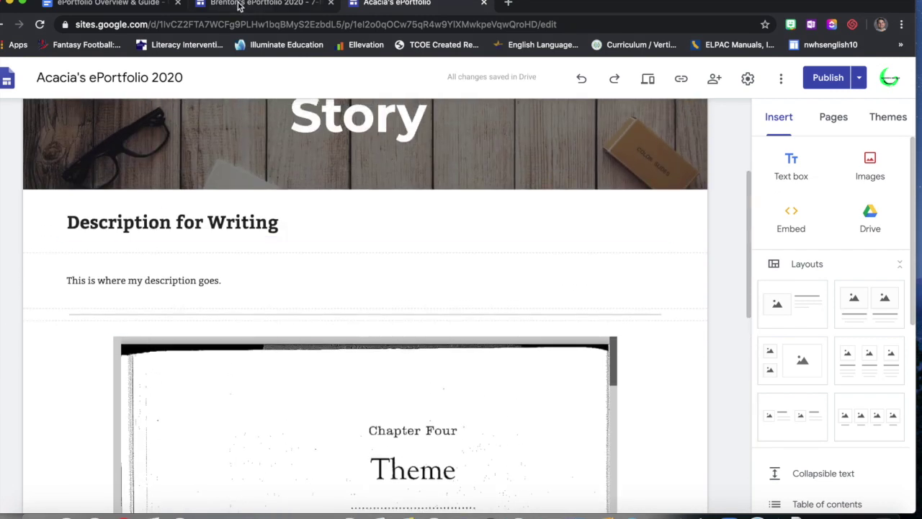
- Pop out the example ePortfolio's Reflection from Writing document into its own new tab
{"action": "left_click", "coordinate": [234, 6]}
{"action": "scroll", "coordinate": [298, 238], "scroll_direction": "up", "scroll_amount": 5}
{"action": "scroll", "coordinate": [297, 231], "scroll_direction": "up", "scroll_amount": 10}
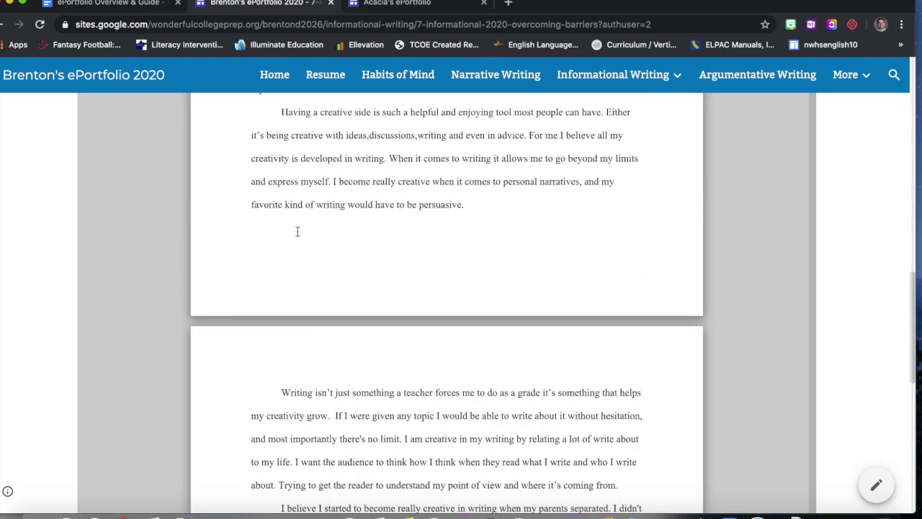
{"action": "scroll", "coordinate": [297, 231], "scroll_direction": "down", "scroll_amount": 10}
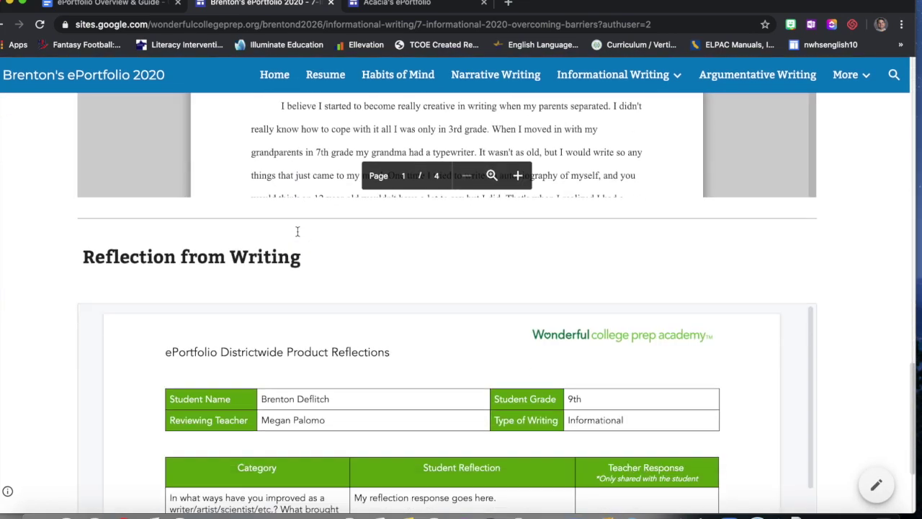
{"action": "scroll", "coordinate": [885, 195], "scroll_direction": "down", "scroll_amount": 2}
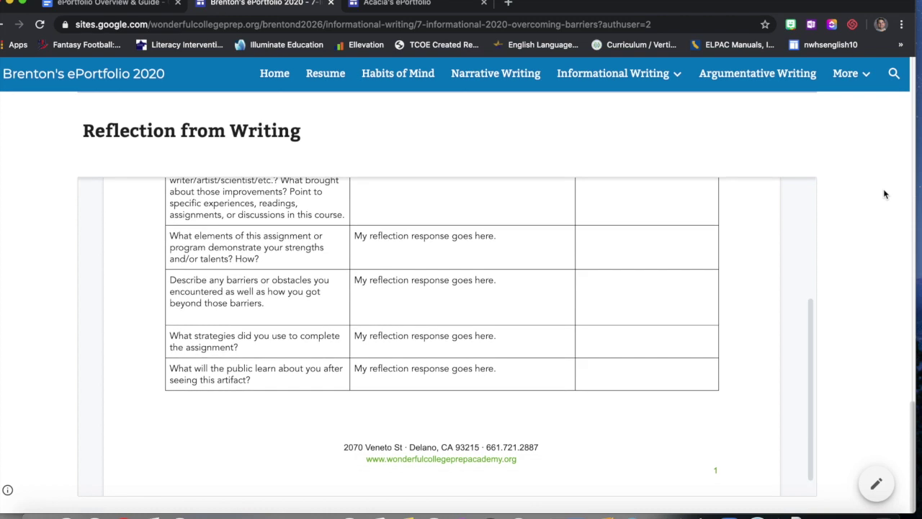
{"action": "scroll", "coordinate": [700, 296], "scroll_direction": "up", "scroll_amount": 5}
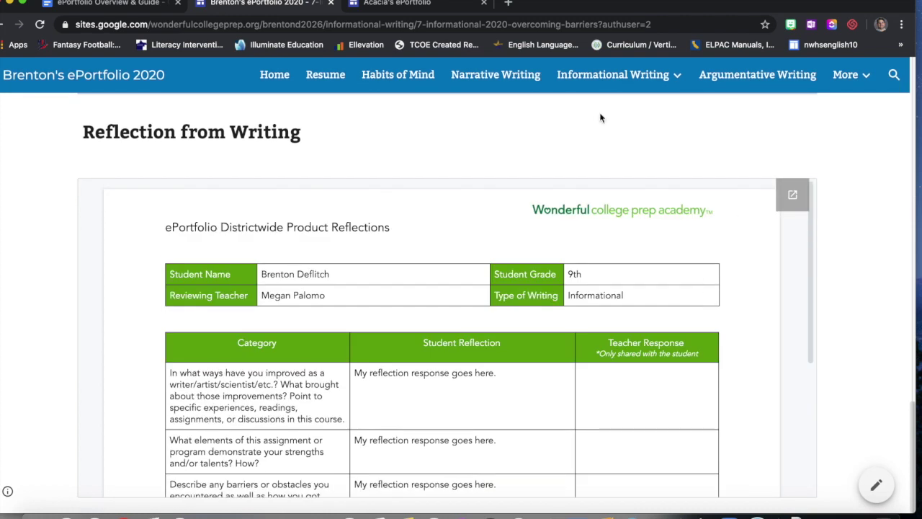
{"action": "left_click", "coordinate": [790, 194]}
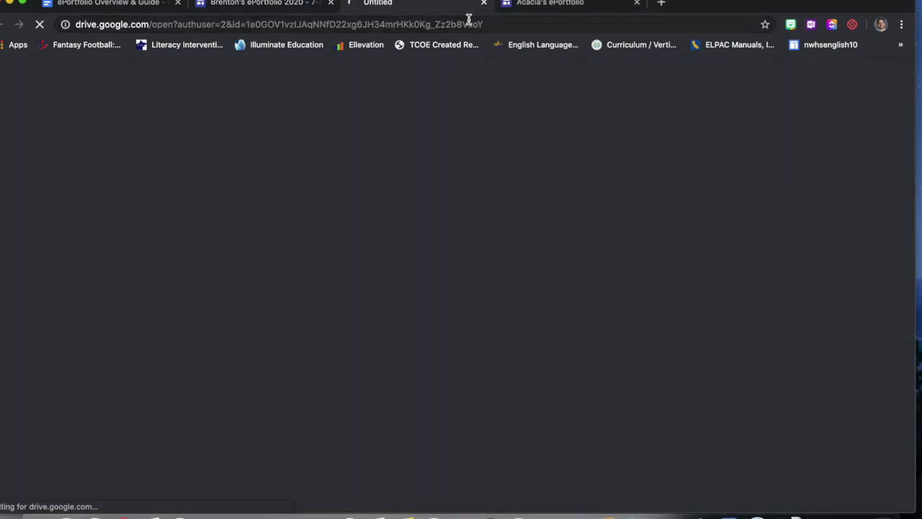
{"action": "left_click", "coordinate": [537, 7]}
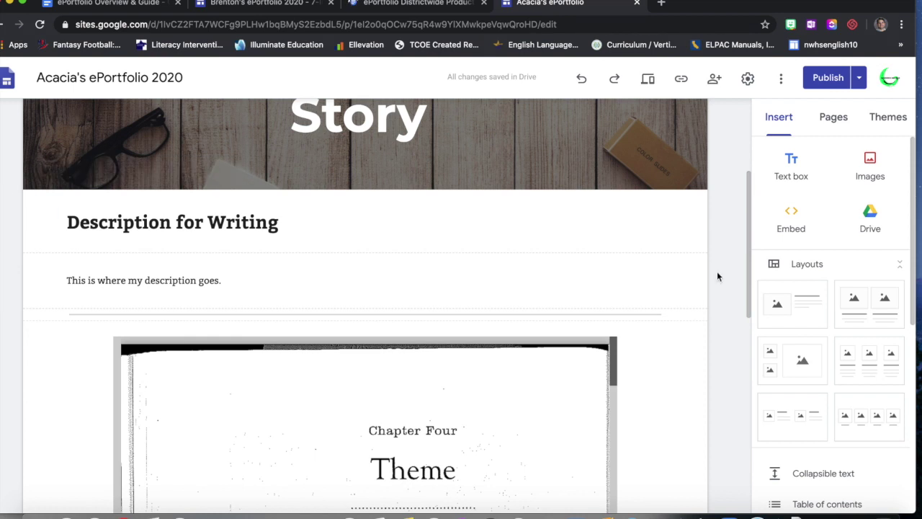
{"action": "scroll", "coordinate": [717, 272], "scroll_direction": "down", "scroll_amount": 10}
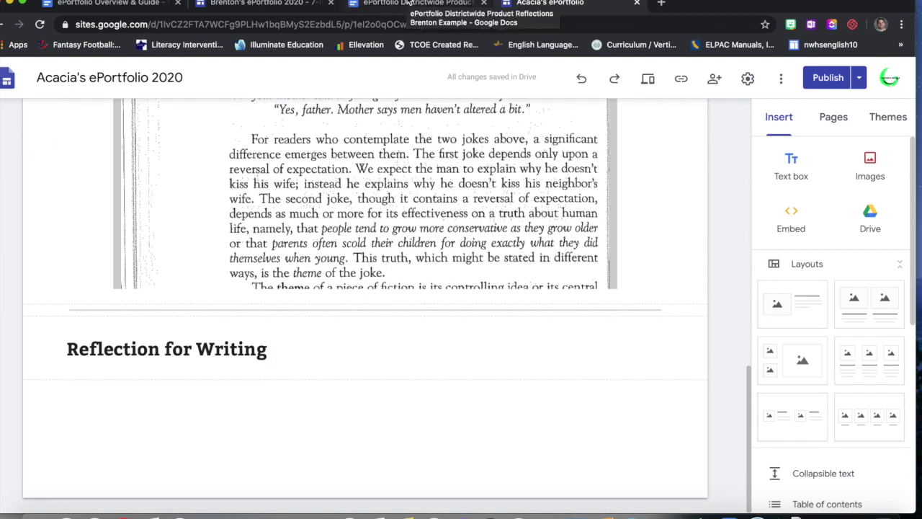
{"action": "left_click", "coordinate": [407, 2]}
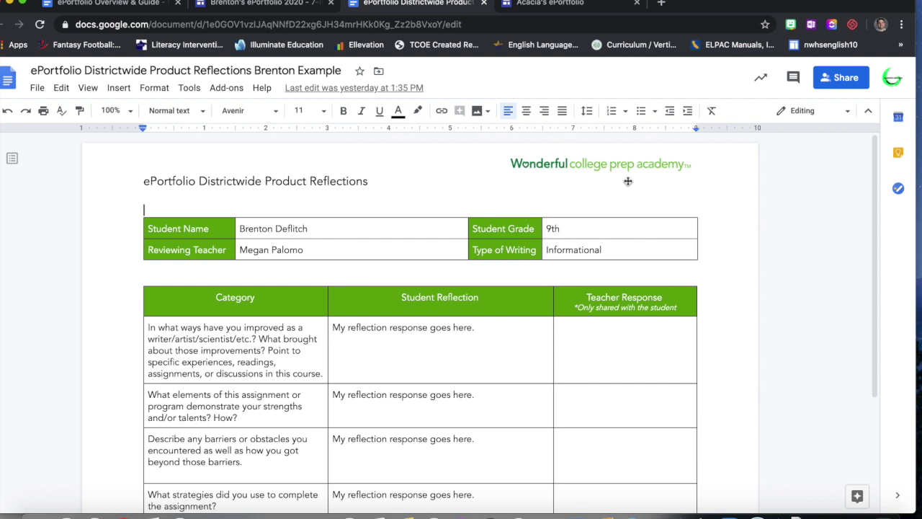
{"action": "scroll", "coordinate": [780, 235], "scroll_direction": "down", "scroll_amount": 3}
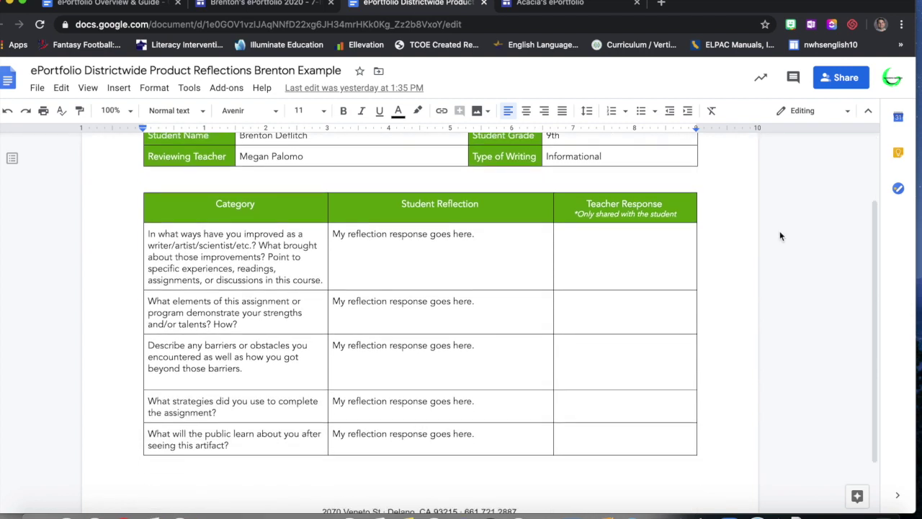
{"action": "scroll", "coordinate": [780, 235], "scroll_direction": "down", "scroll_amount": 2}
{"action": "scroll", "coordinate": [780, 236], "scroll_direction": "up", "scroll_amount": 5}
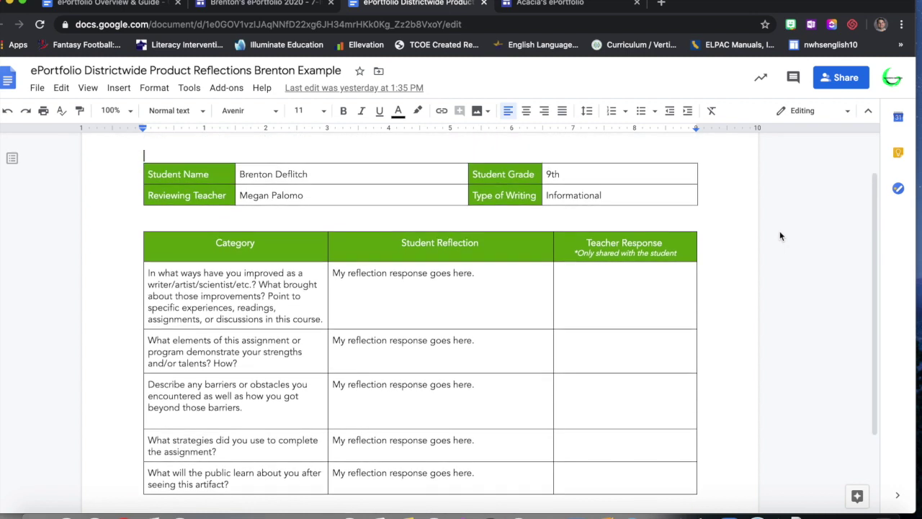
{"action": "scroll", "coordinate": [780, 236], "scroll_direction": "down", "scroll_amount": 2}
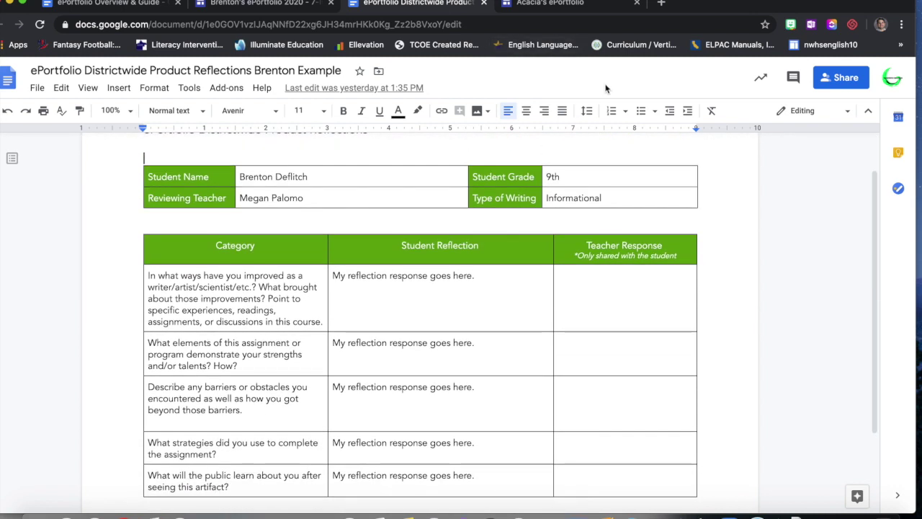
{"action": "scroll", "coordinate": [498, 257], "scroll_direction": "up", "scroll_amount": 1}
{"action": "scroll", "coordinate": [522, 265], "scroll_direction": "down", "scroll_amount": 3}
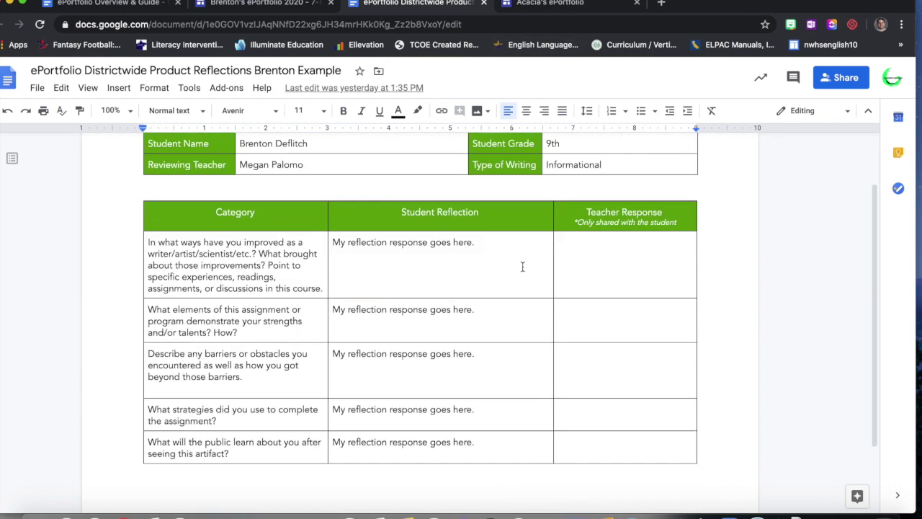
{"action": "left_click", "coordinate": [530, 11]}
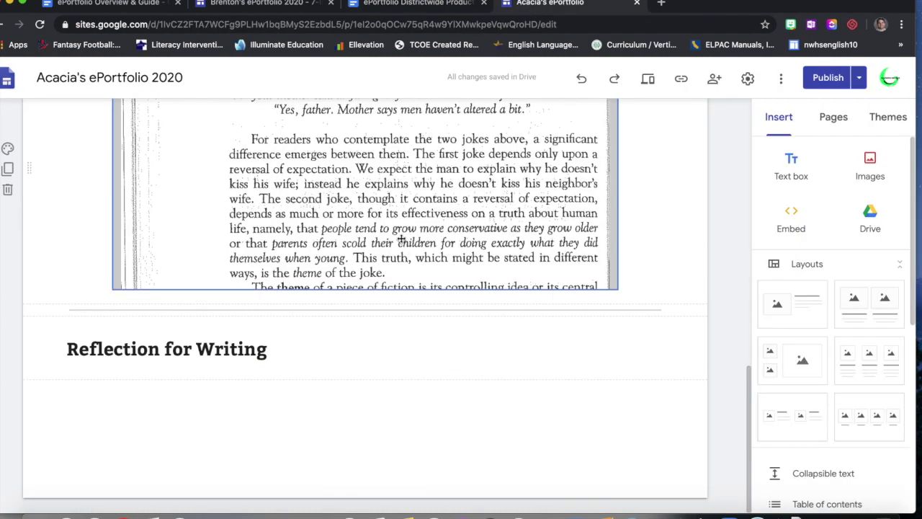
- Embed the Districtwide Product Reflections doc from Drive, found by searching 'reflection', under the heading
{"action": "scroll", "coordinate": [401, 236], "scroll_direction": "up", "scroll_amount": 1}
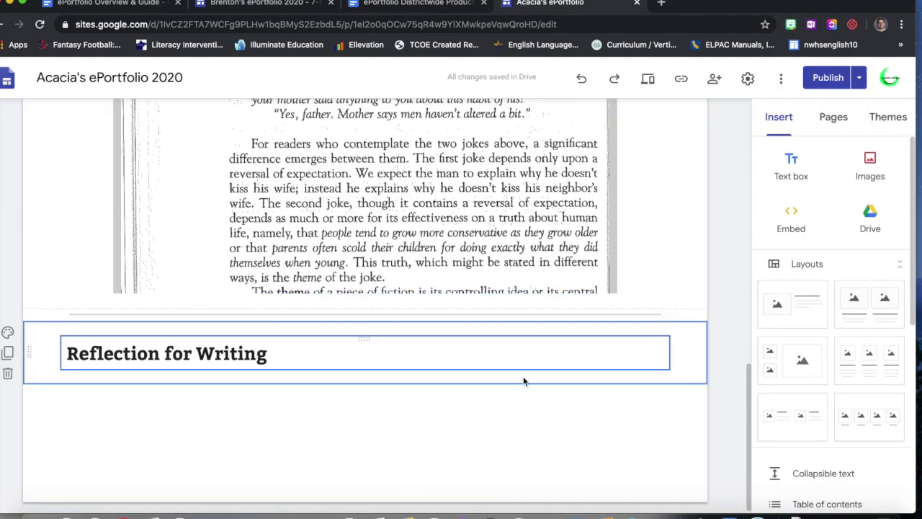
{"action": "left_click", "coordinate": [876, 224]}
{"action": "left_click", "coordinate": [870, 115]}
{"action": "type", "text": "reflection"}
{"action": "key", "text": "Return"}
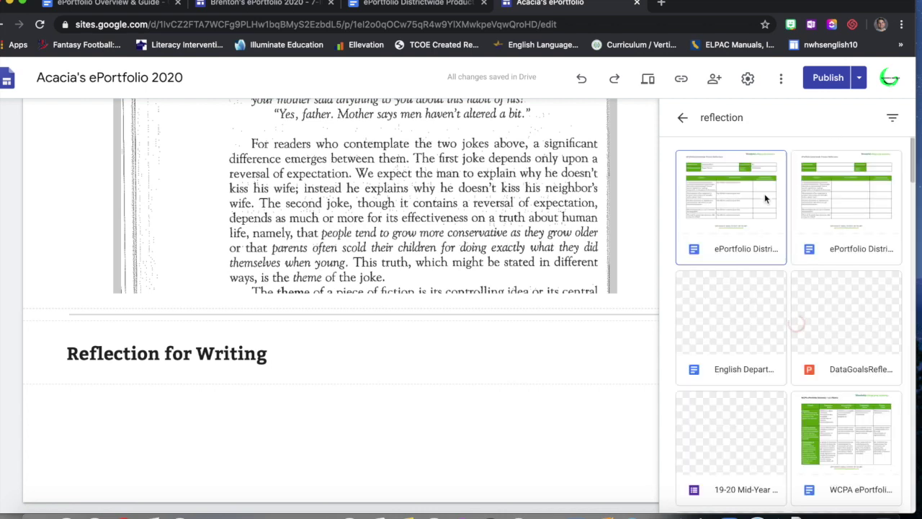
{"action": "left_click", "coordinate": [760, 209]}
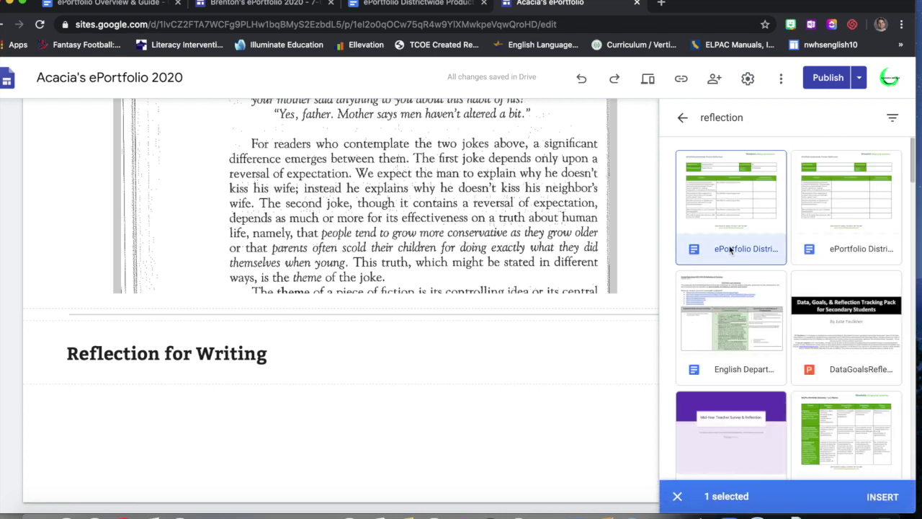
{"action": "left_click", "coordinate": [895, 499]}
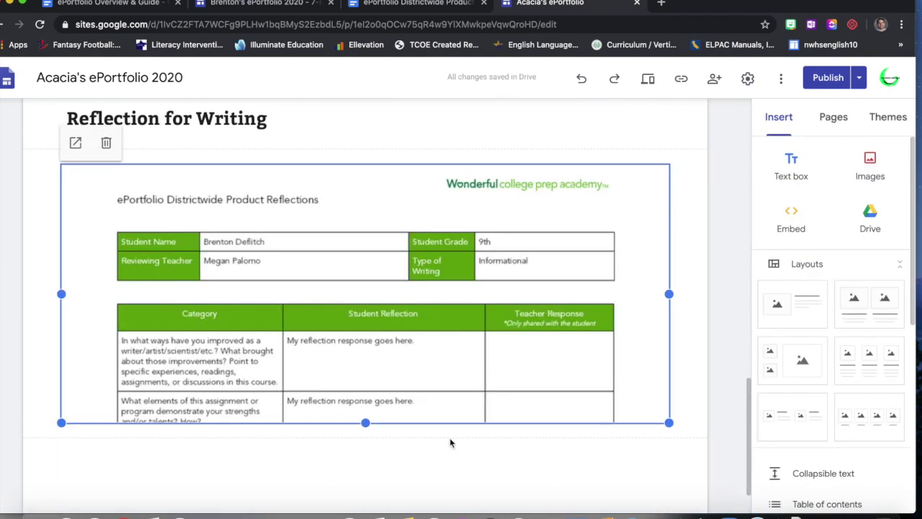
- Stretch the embedded reflections document taller so its whole table shows
{"action": "left_click_drag", "start_coordinate": [366, 423], "coordinate": [366, 512]}
{"action": "scroll", "coordinate": [430, 396], "scroll_direction": "down", "scroll_amount": 3}
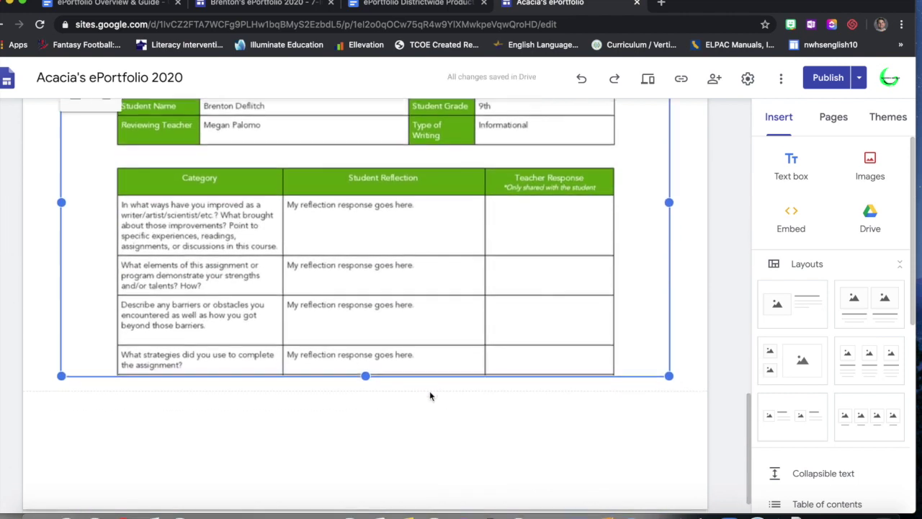
{"action": "left_click_drag", "start_coordinate": [364, 425], "coordinate": [375, 471]}
{"action": "scroll", "coordinate": [724, 271], "scroll_direction": "up", "scroll_amount": 8}
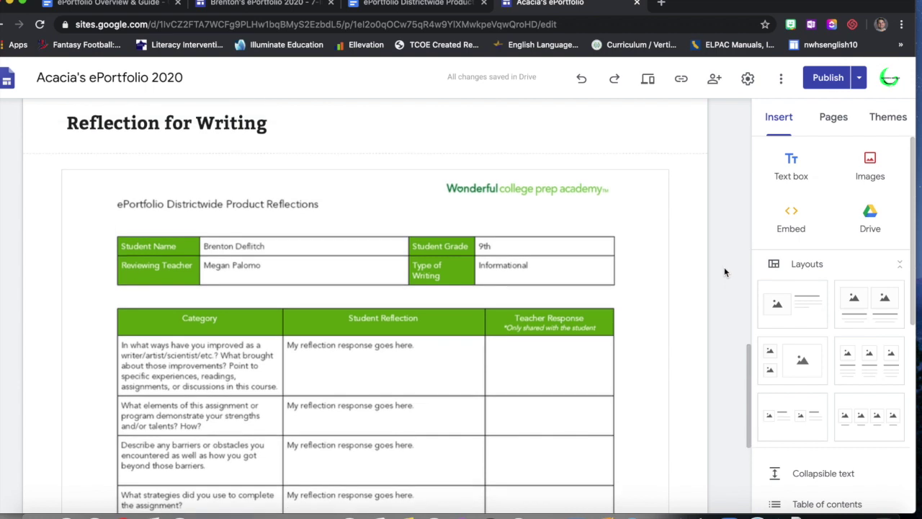
{"action": "scroll", "coordinate": [725, 272], "scroll_direction": "up", "scroll_amount": 10}
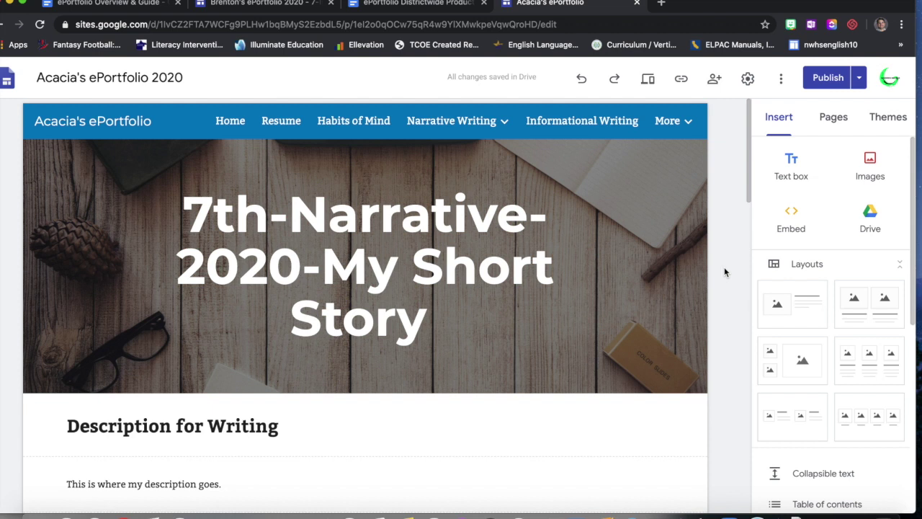
- Return to the example student's ePortfolio at its Reflection from Writing embed
{"action": "scroll", "coordinate": [747, 354], "scroll_direction": "down", "scroll_amount": 3}
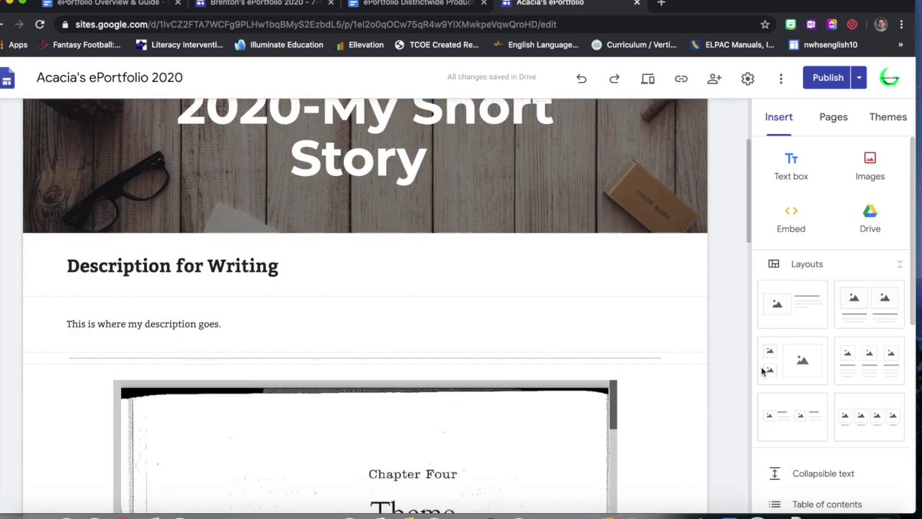
{"action": "scroll", "coordinate": [817, 389], "scroll_direction": "down", "scroll_amount": 5}
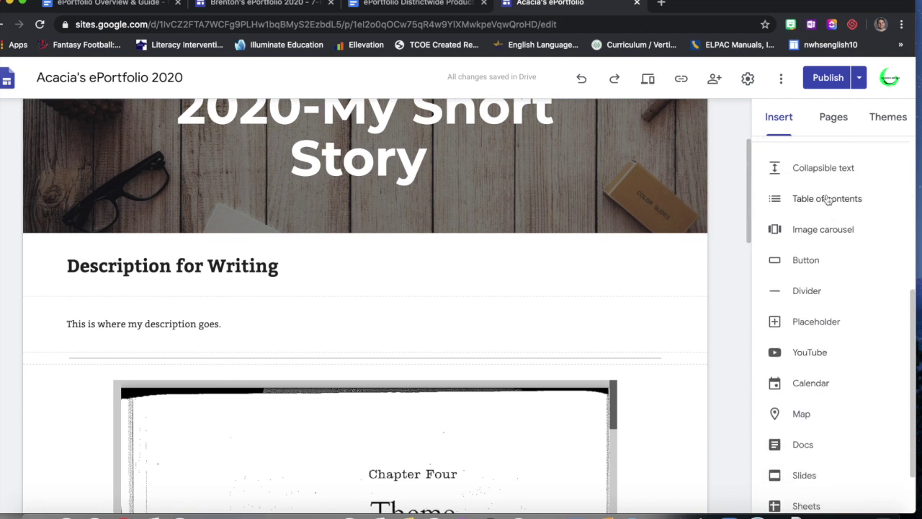
{"action": "scroll", "coordinate": [864, 380], "scroll_direction": "down", "scroll_amount": 3}
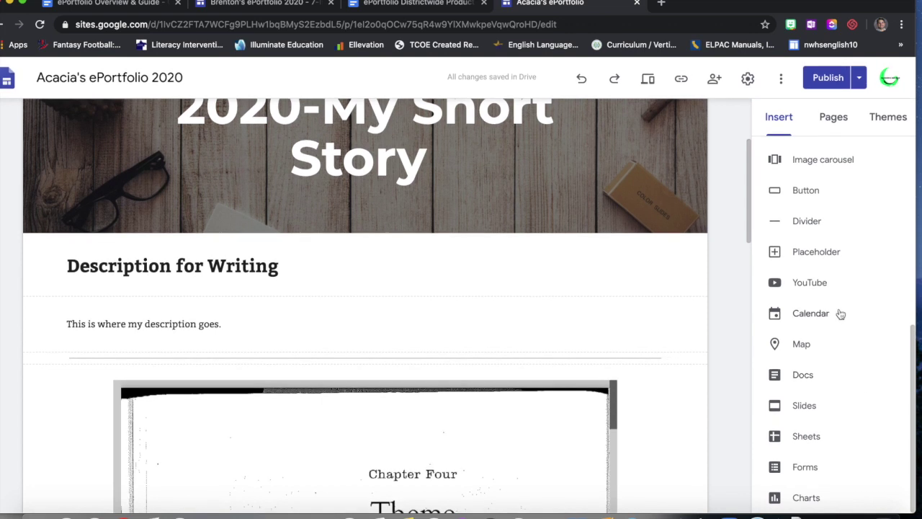
{"action": "scroll", "coordinate": [841, 313], "scroll_direction": "up", "scroll_amount": 5}
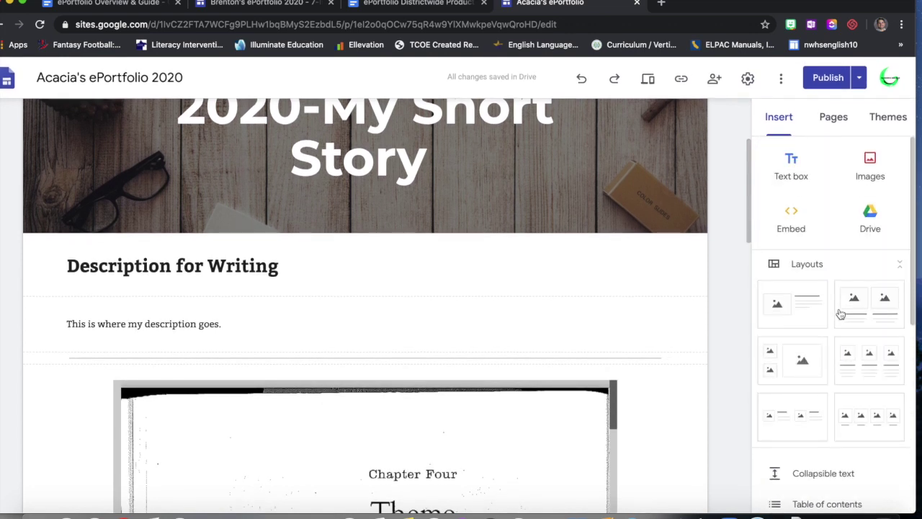
{"action": "scroll", "coordinate": [626, 223], "scroll_direction": "up", "scroll_amount": 3}
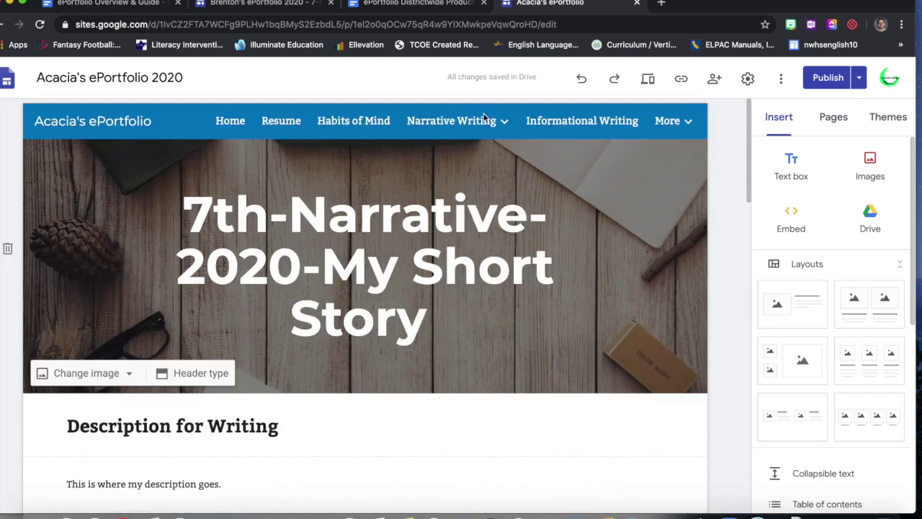
{"action": "left_click", "coordinate": [263, 4]}
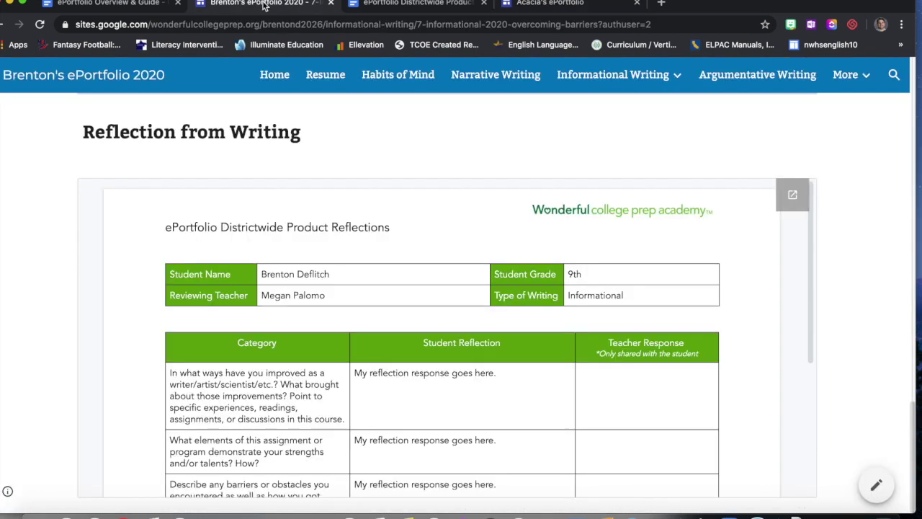
{"action": "left_click", "coordinate": [393, 5]}
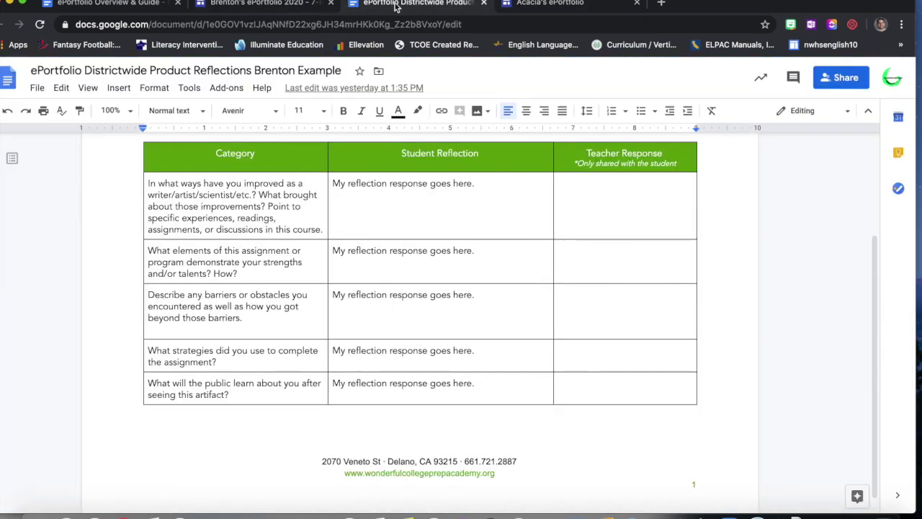
{"action": "left_click", "coordinate": [274, 6]}
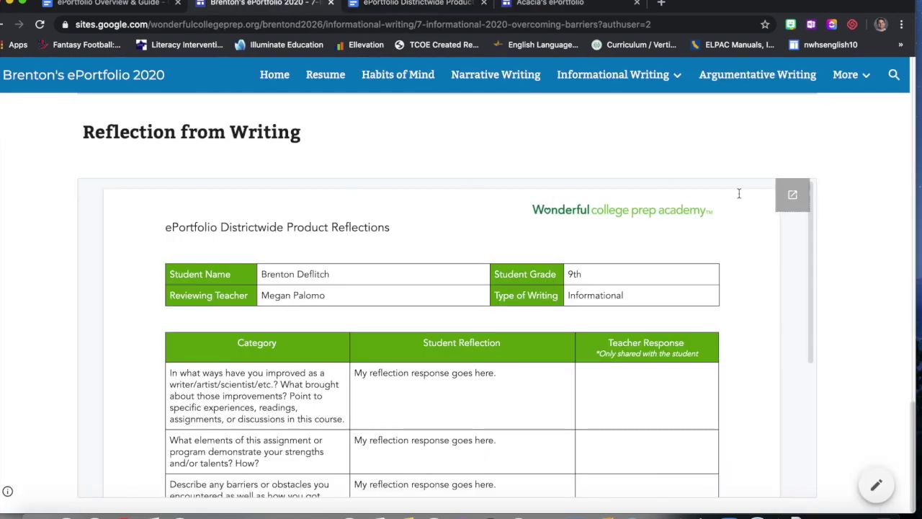
{"action": "scroll", "coordinate": [899, 157], "scroll_direction": "up", "scroll_amount": 10}
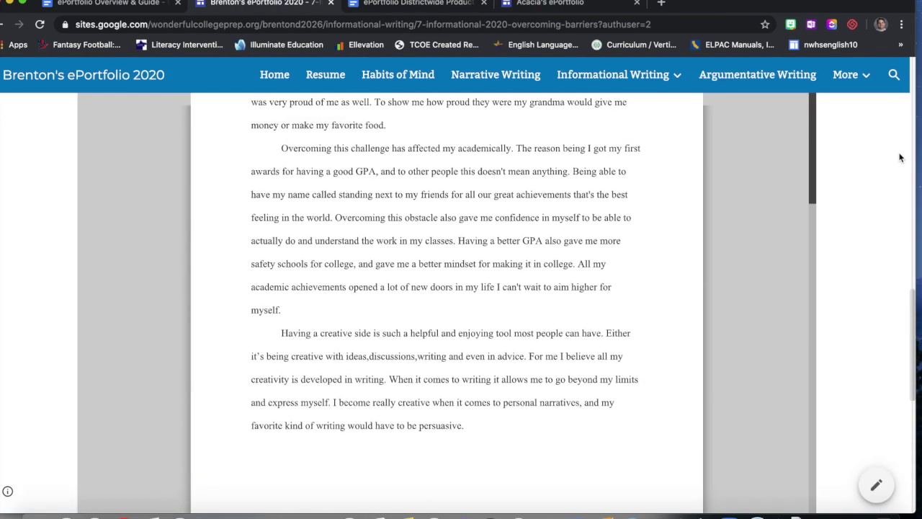
{"action": "scroll", "coordinate": [899, 158], "scroll_direction": "up", "scroll_amount": 10}
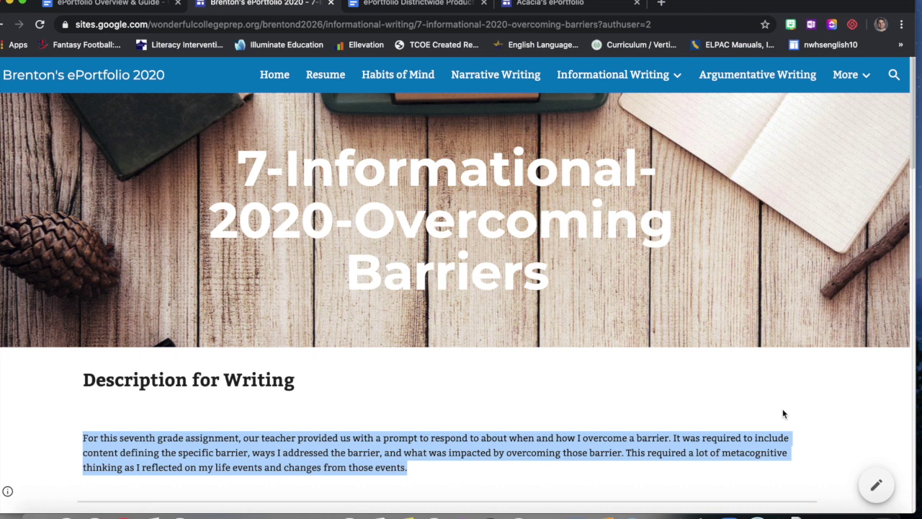